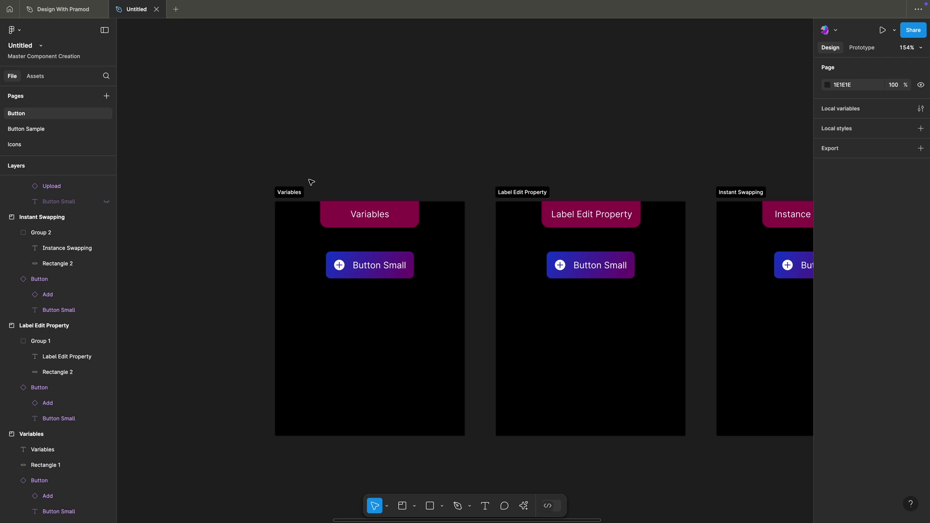
Switch the size variant of the button in the Variables section to Button MD and then to Button LG
click(342, 275)
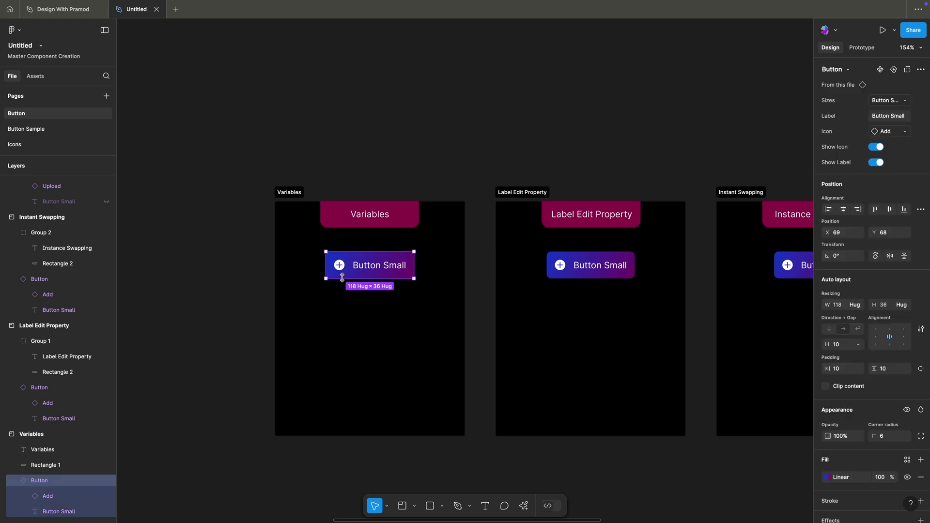
click(393, 283)
click(394, 275)
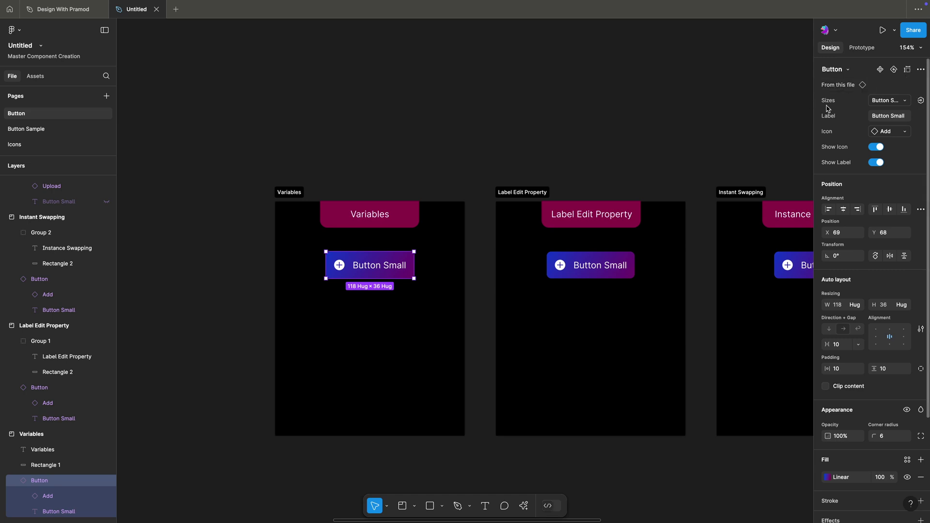
click(907, 101)
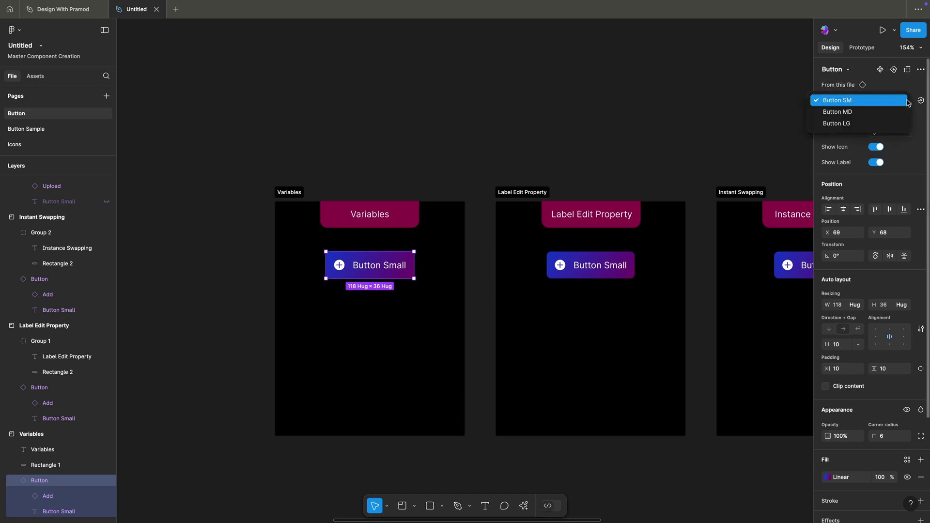
click(835, 113)
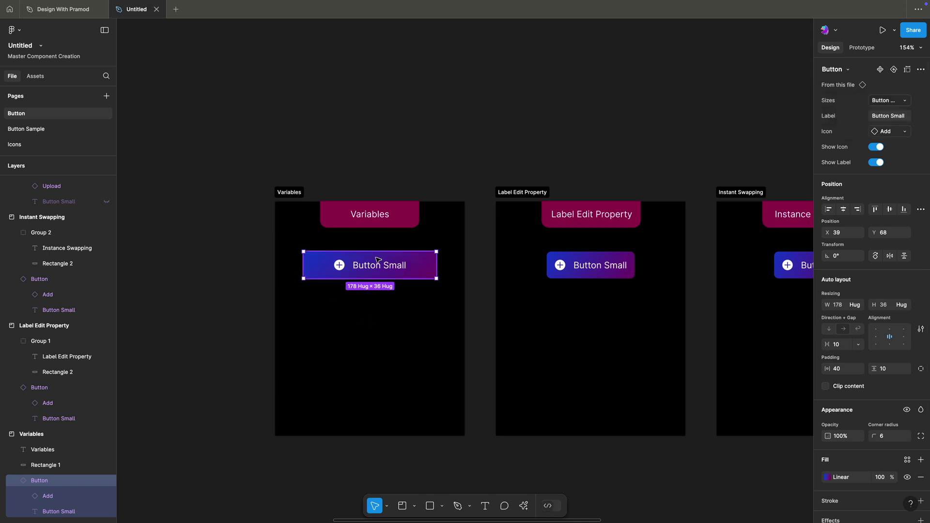
click(886, 100)
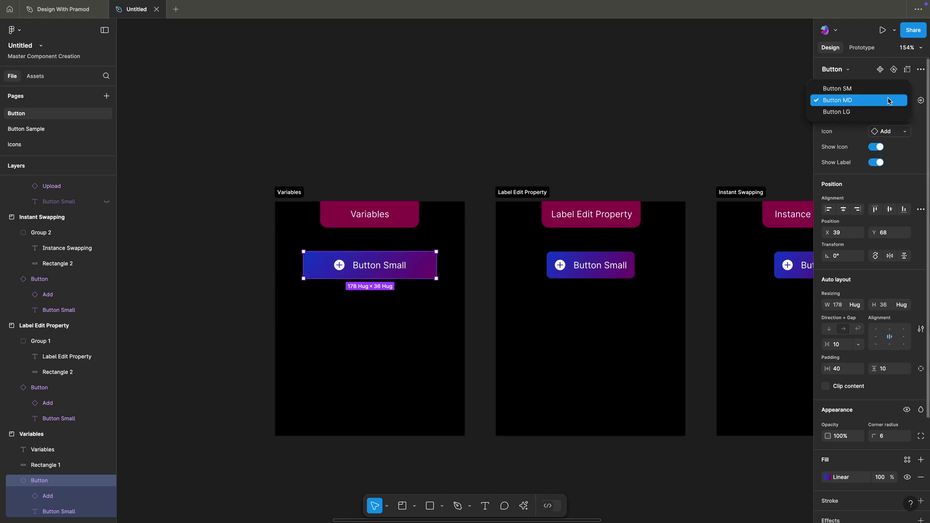
click(861, 113)
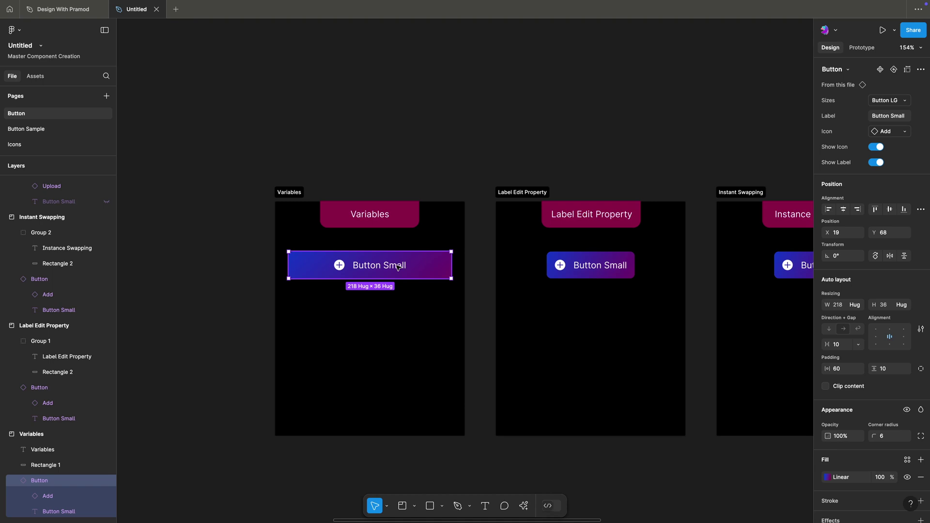
click(565, 143)
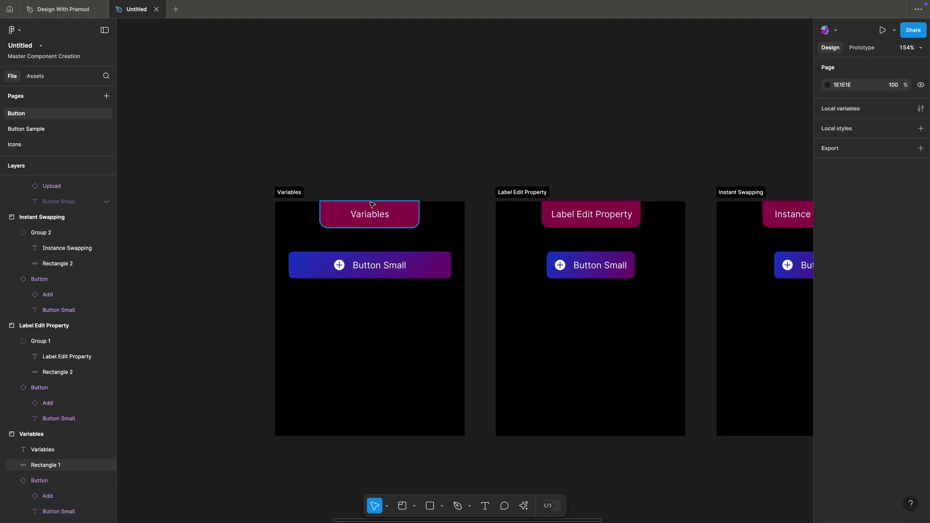
Change the label property of the button in the Label Edit Property section to "Button SM"
scroll(423, 170, right, 4)
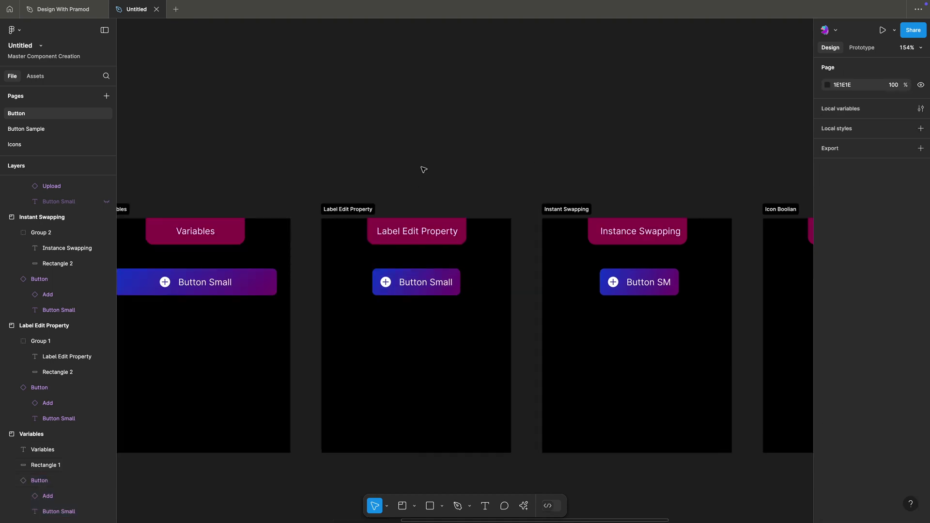
click(440, 285)
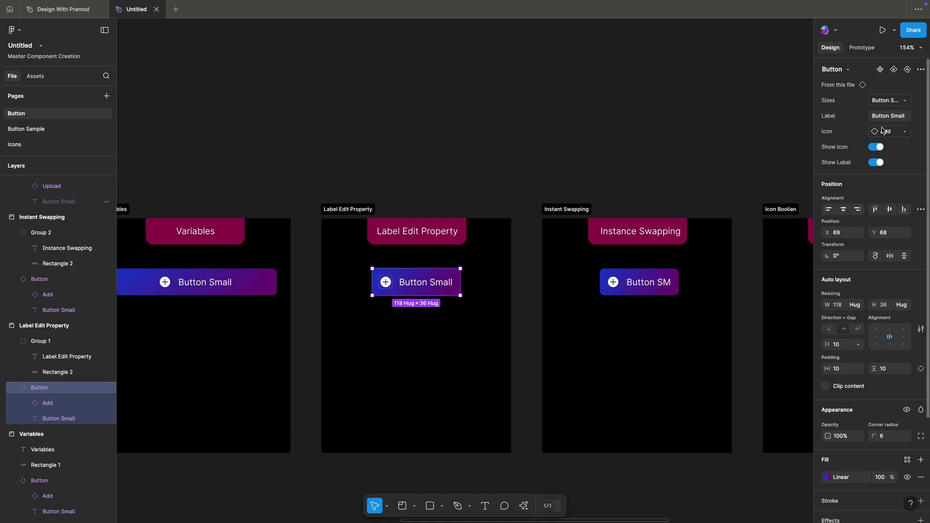
click(893, 117)
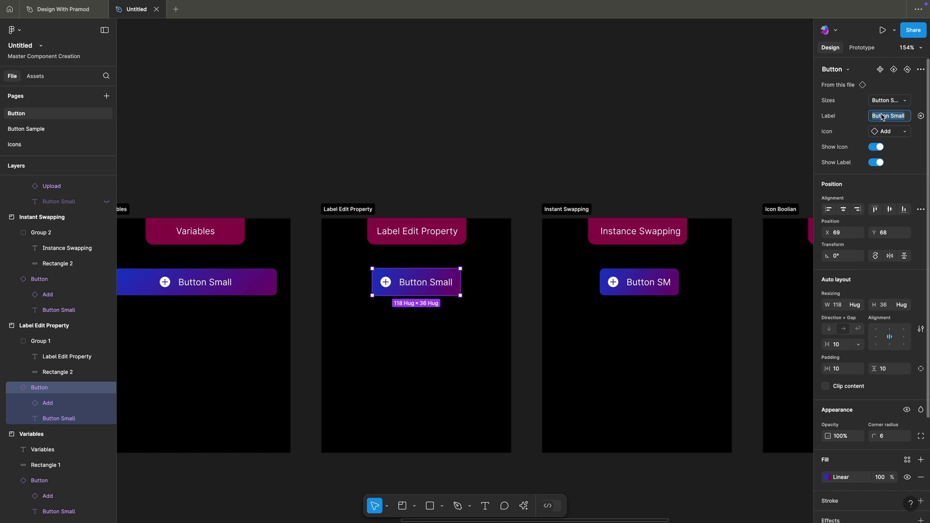
text(Button)
key(Return)
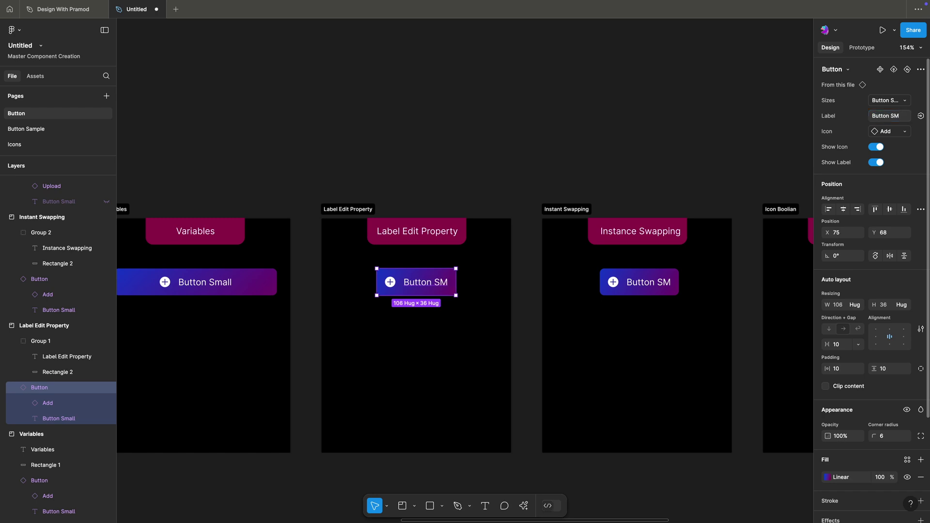
click(451, 62)
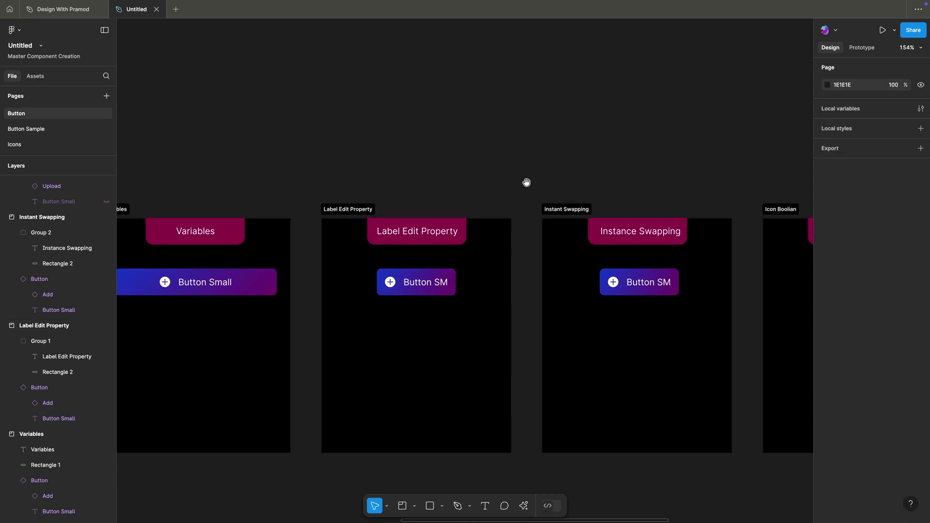
Swap the icon of the button in the Instant Swapping section for the Share arrow icon
scroll(527, 182, right, 5)
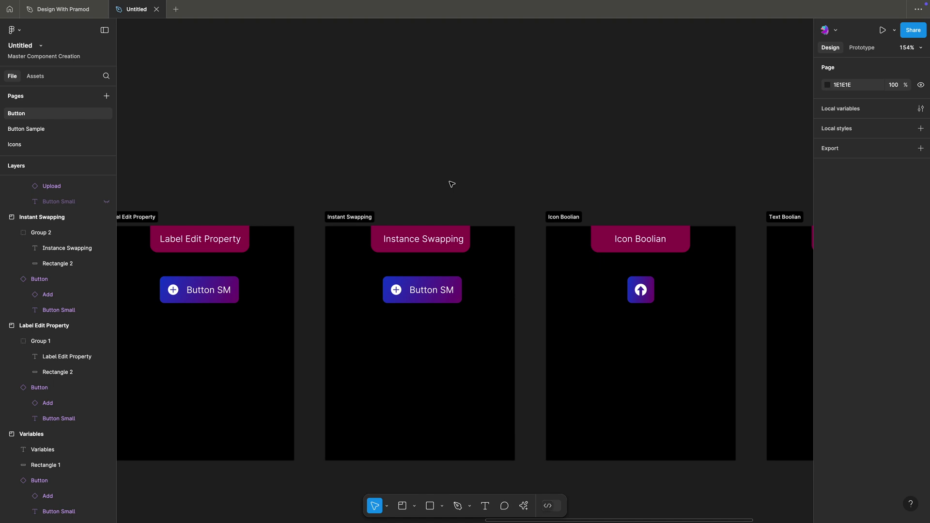
click(417, 298)
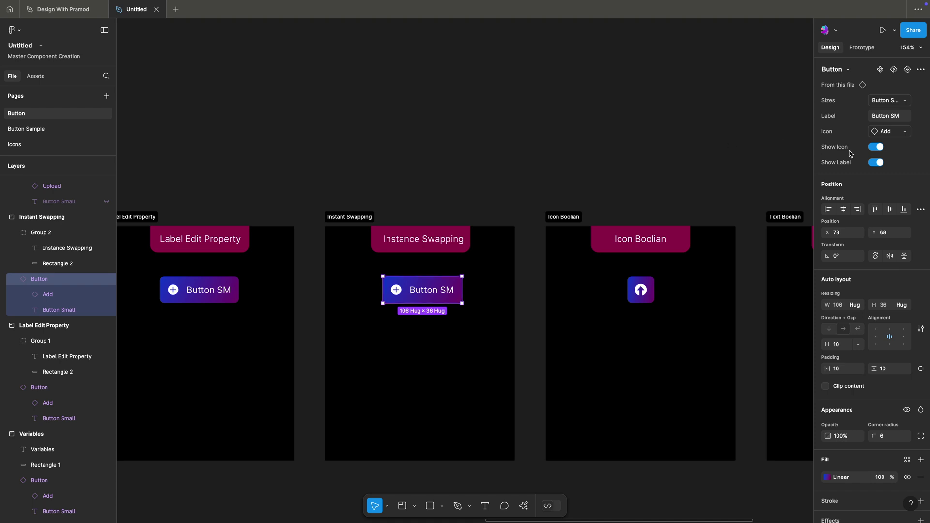
click(889, 131)
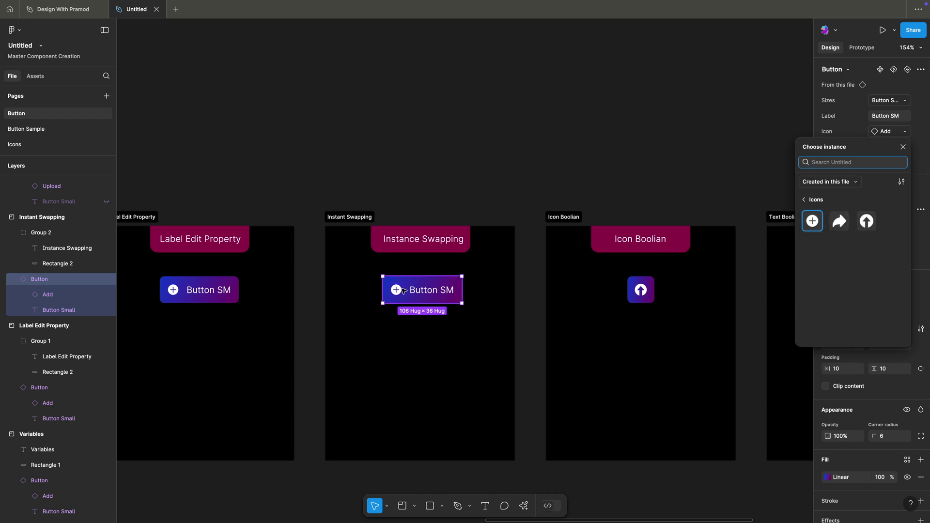
click(841, 222)
click(572, 195)
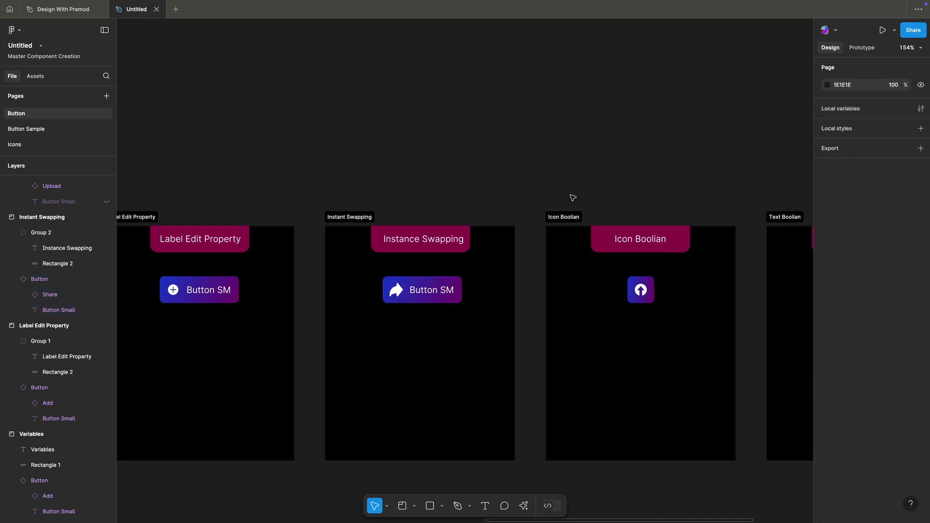
click(426, 290)
click(424, 144)
Turn on the Show Label property of the icon-only button in the Icon Boolian section
scroll(355, 236, right, 6)
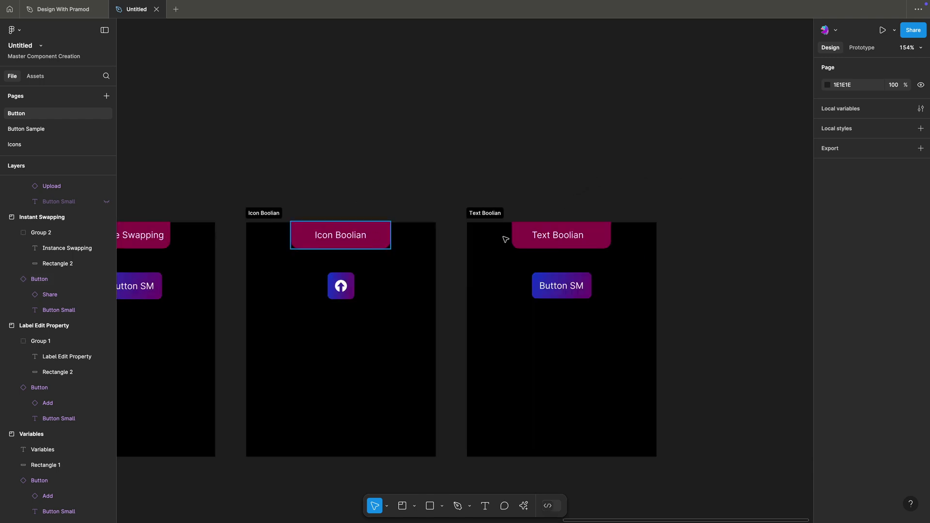
click(546, 238)
click(362, 213)
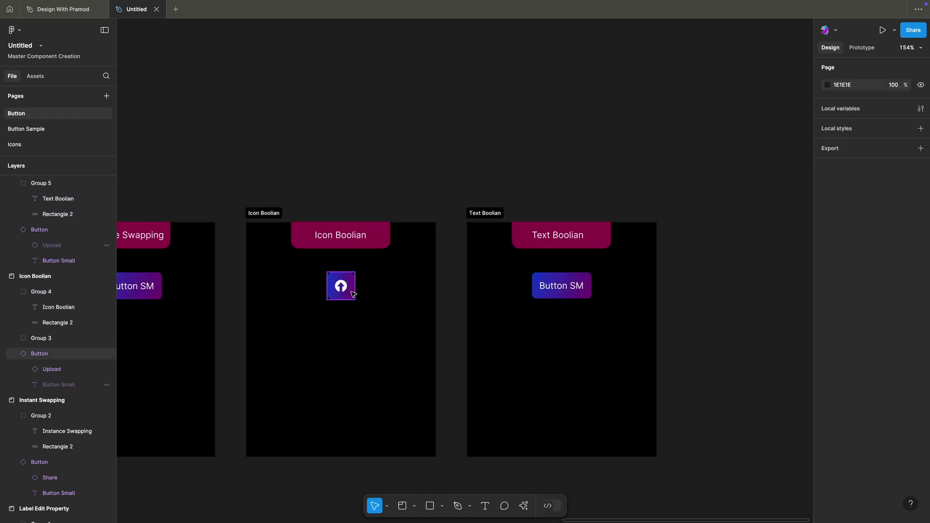
click(352, 293)
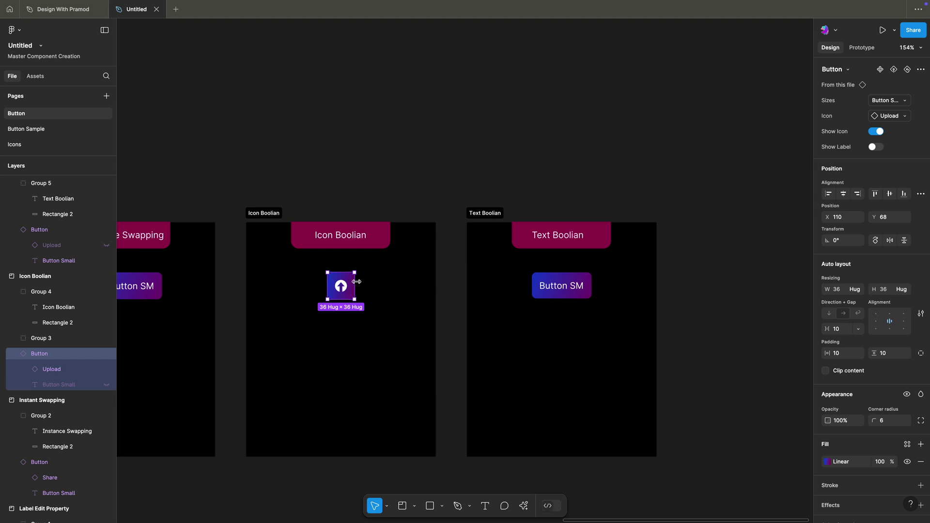
click(876, 147)
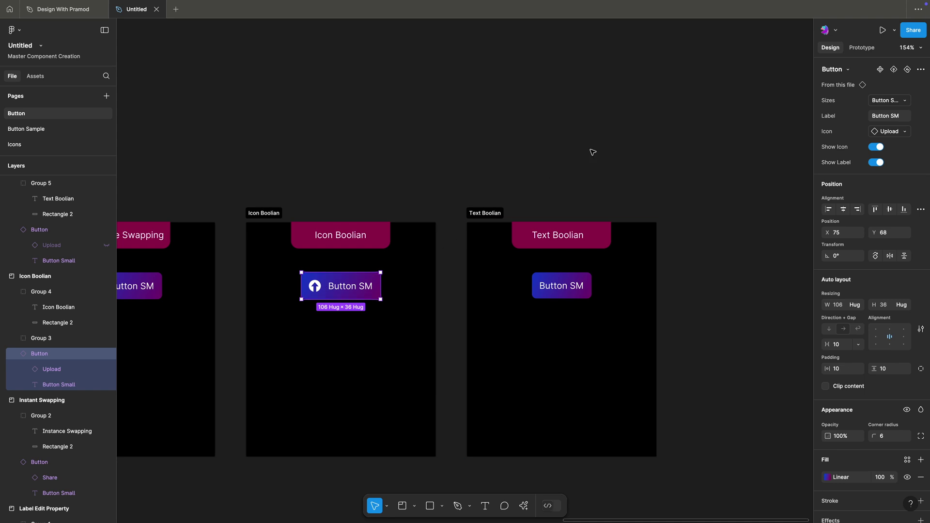
Turn on Show Icon and turn off Show Label for the button in the Text Boolian section
click(485, 212)
scroll(482, 188, right, 3)
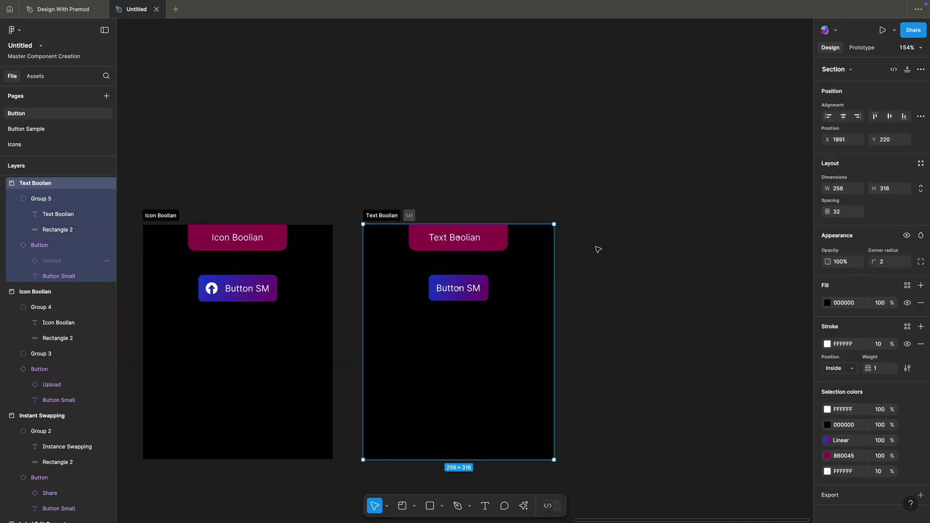
click(442, 301)
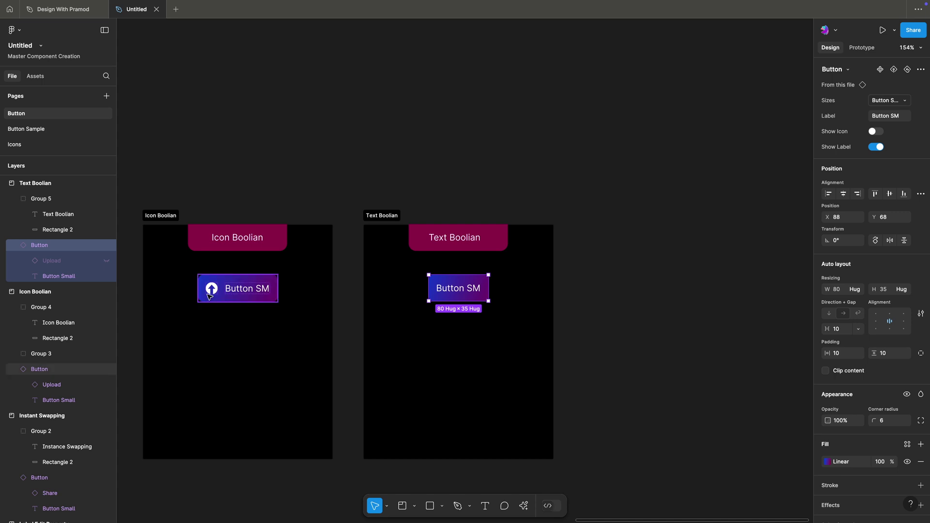
click(876, 132)
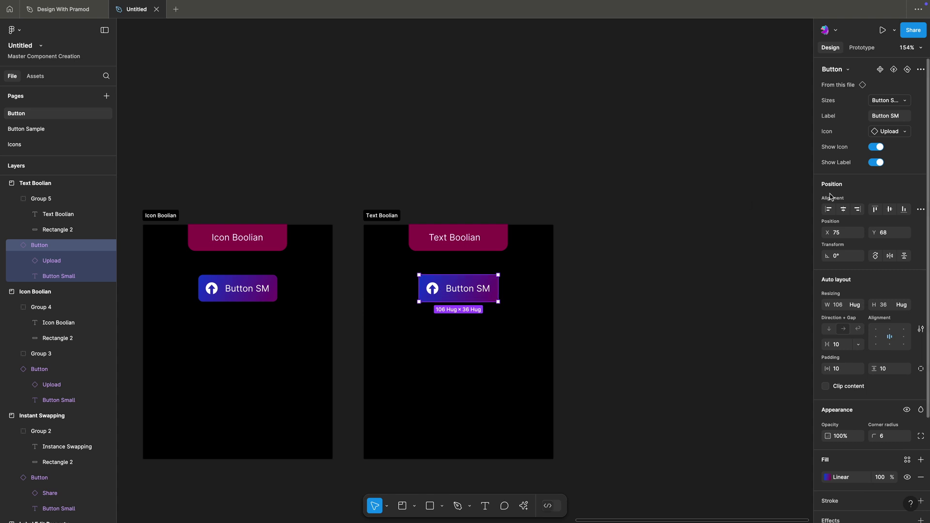
click(877, 163)
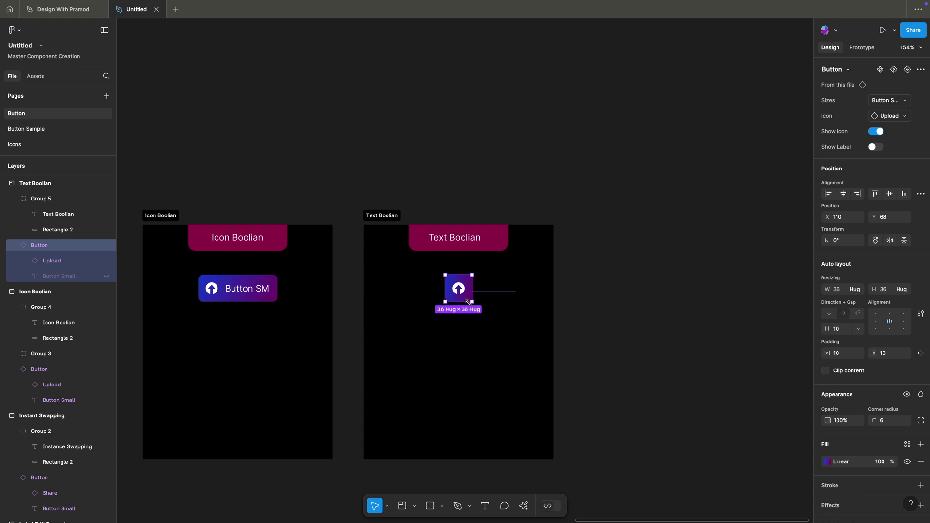
click(453, 313)
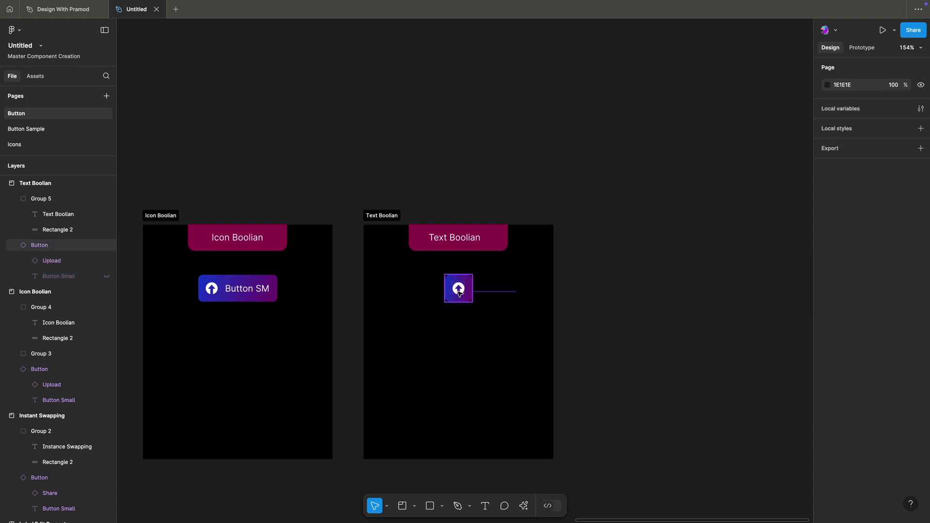
click(459, 292)
click(544, 158)
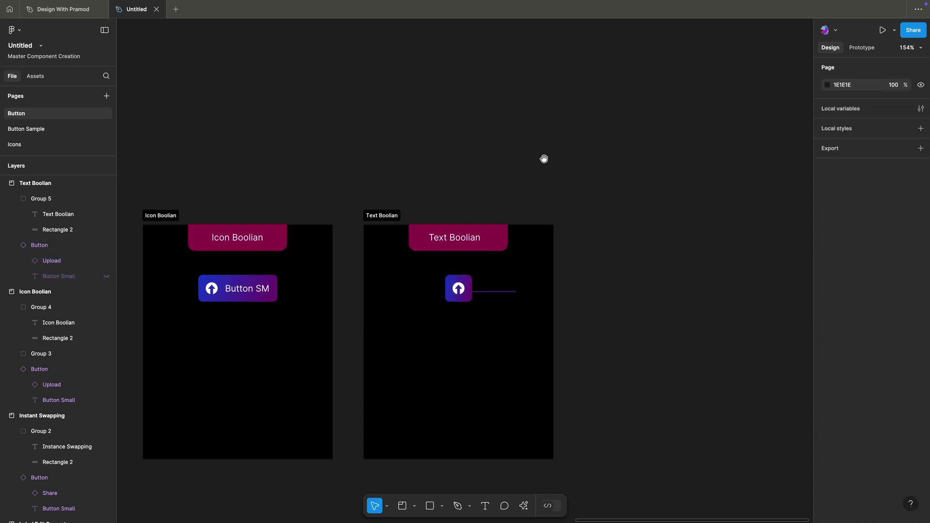
Go to the empty Button Sample page
drag(430, 158, 652, 145)
drag(423, 154, 702, 145)
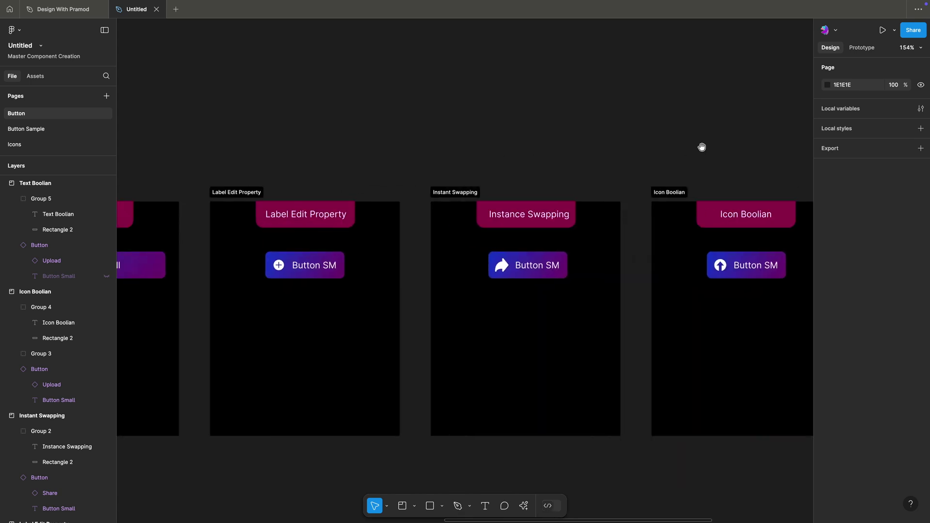
drag(417, 158, 674, 147)
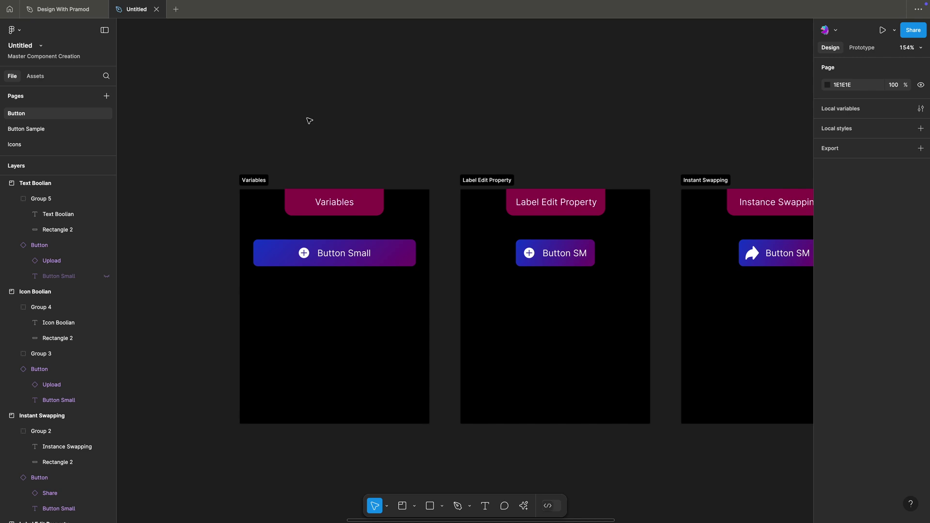
key(Page_Down)
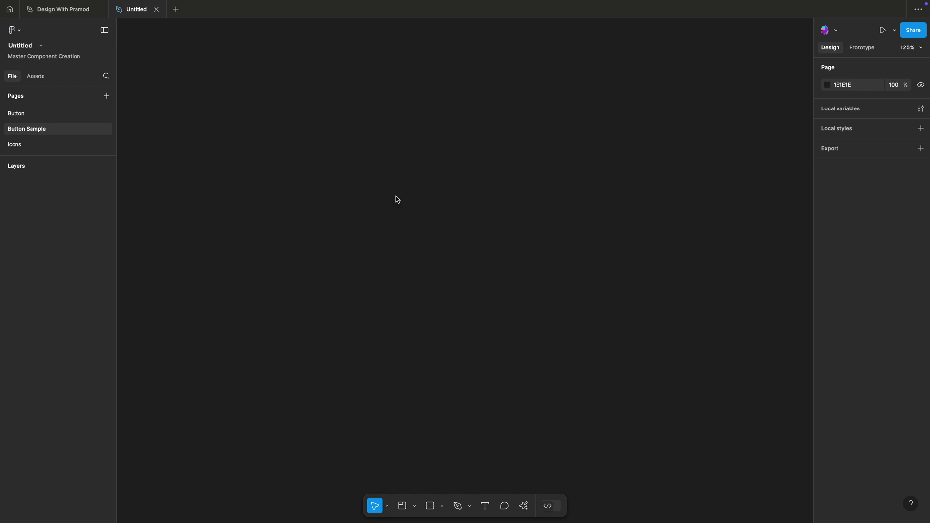
Add a text layer reading "Button" near the middle of the Button Sample page
key(t)
click(444, 292)
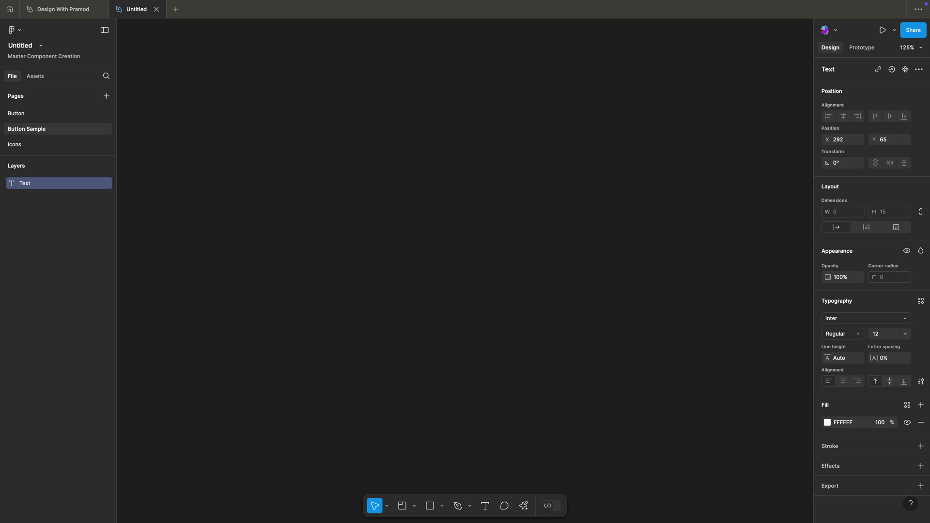
click(488, 507)
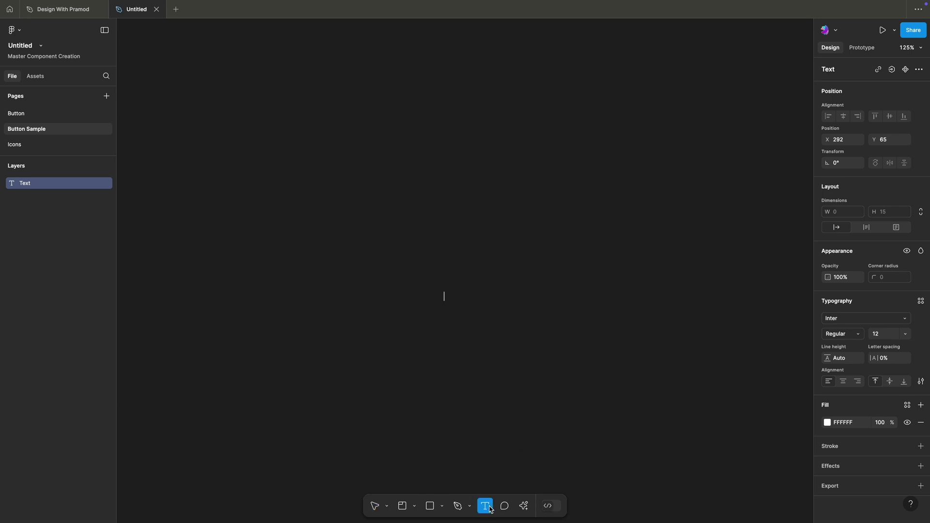
click(474, 310)
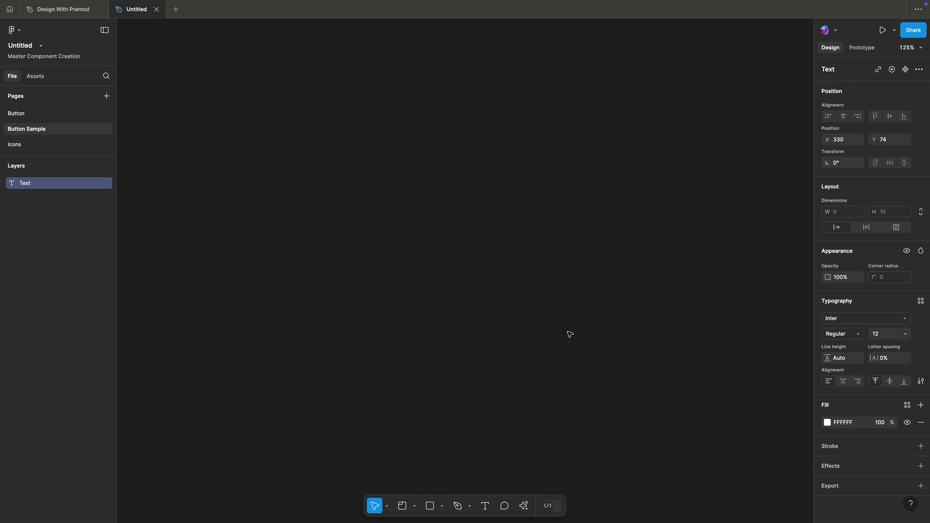
text(Button)
key(Escape)
Wrap the Button text layer in an auto layout frame
key(shift+a)
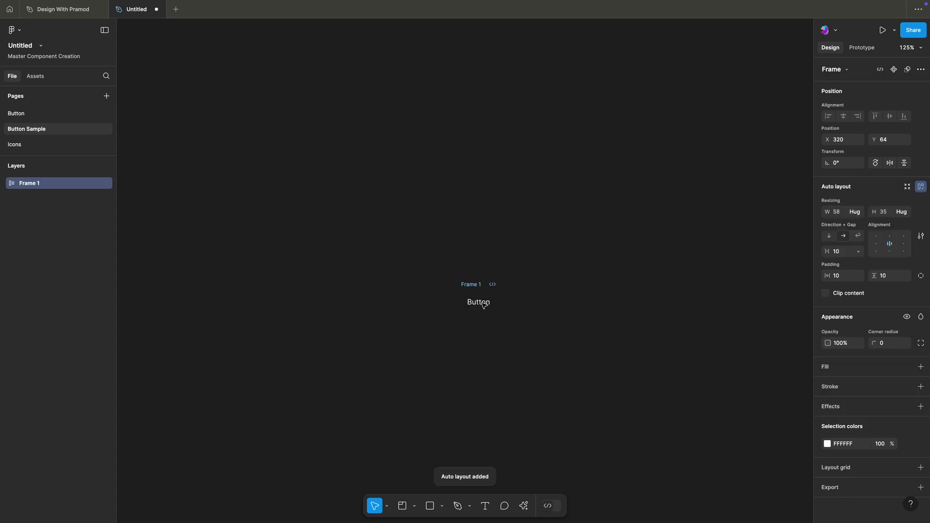
click(514, 268)
click(485, 284)
click(519, 296)
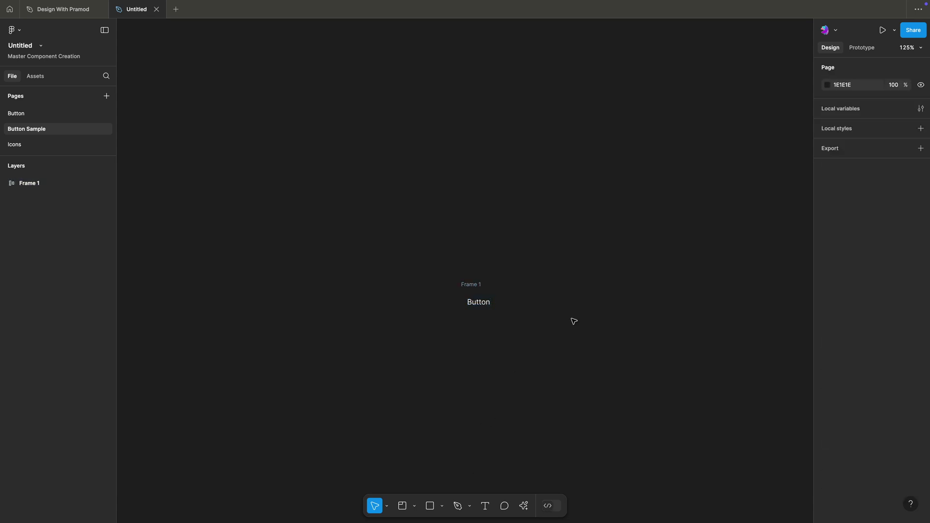
Rename the auto layout frame around the Button text as "Small Button" and set its horizontal padding to 20
click(481, 289)
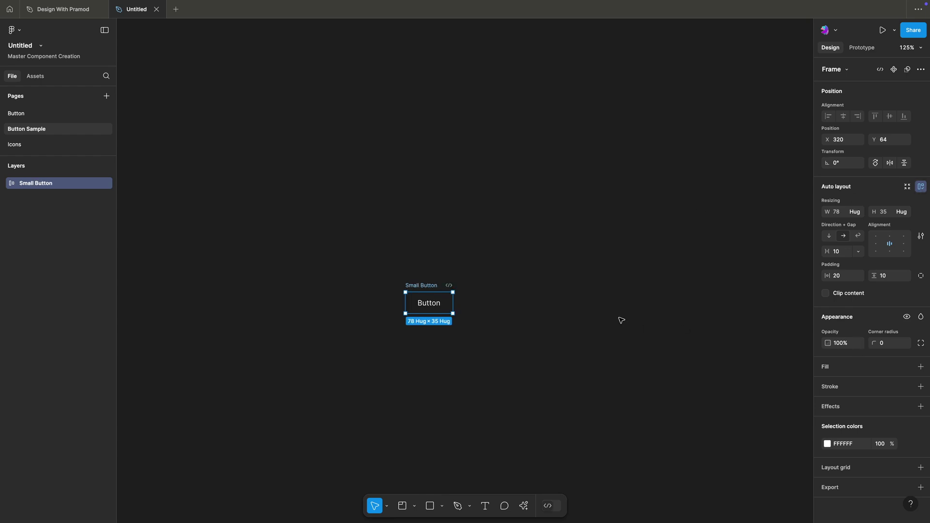
Add a fill to the Small Button frame and change it to a linear gradient
click(624, 321)
click(408, 288)
click(781, 355)
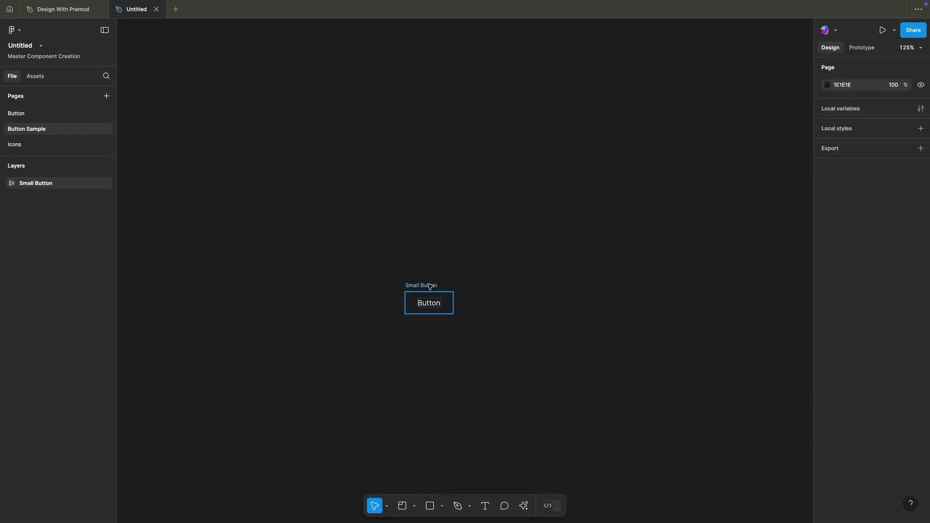
click(431, 290)
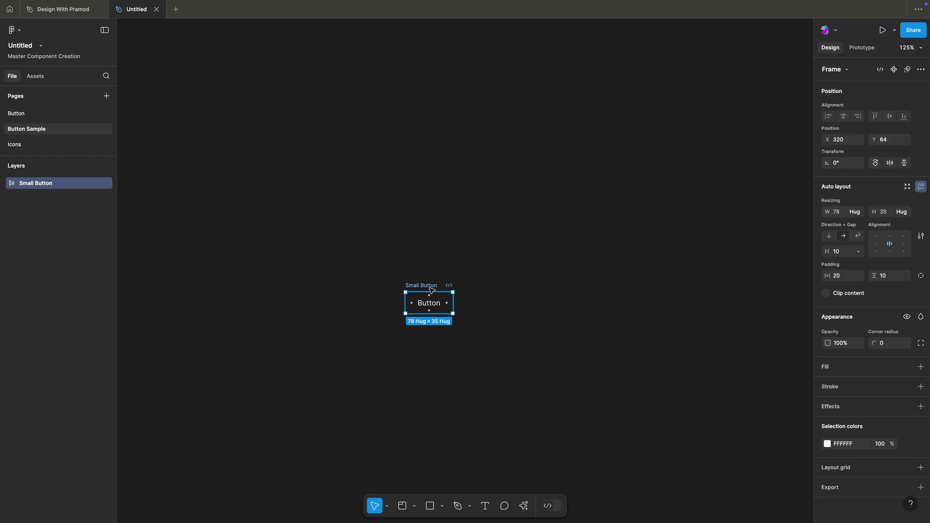
click(825, 368)
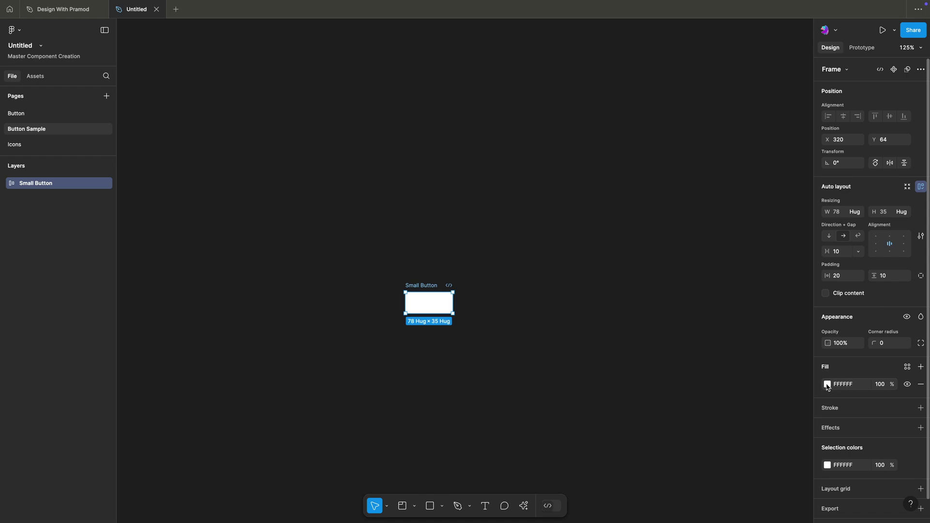
click(828, 384)
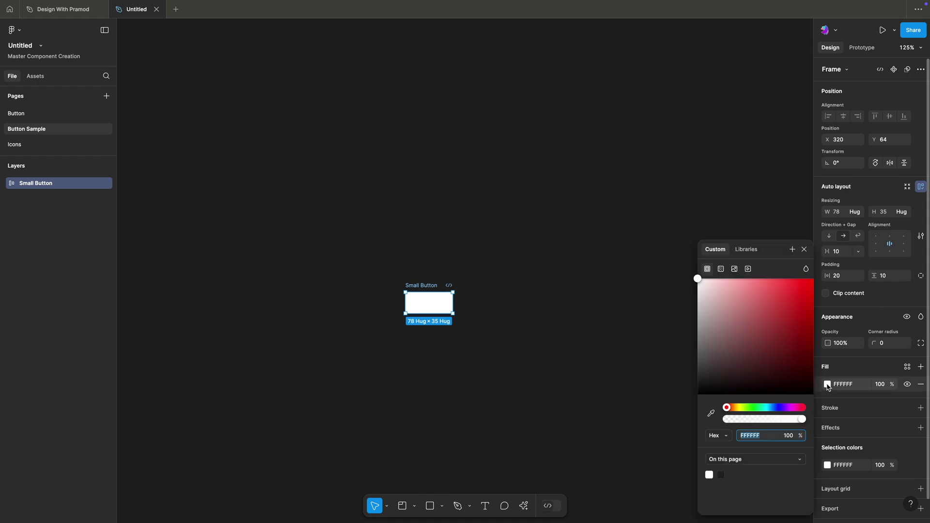
click(721, 269)
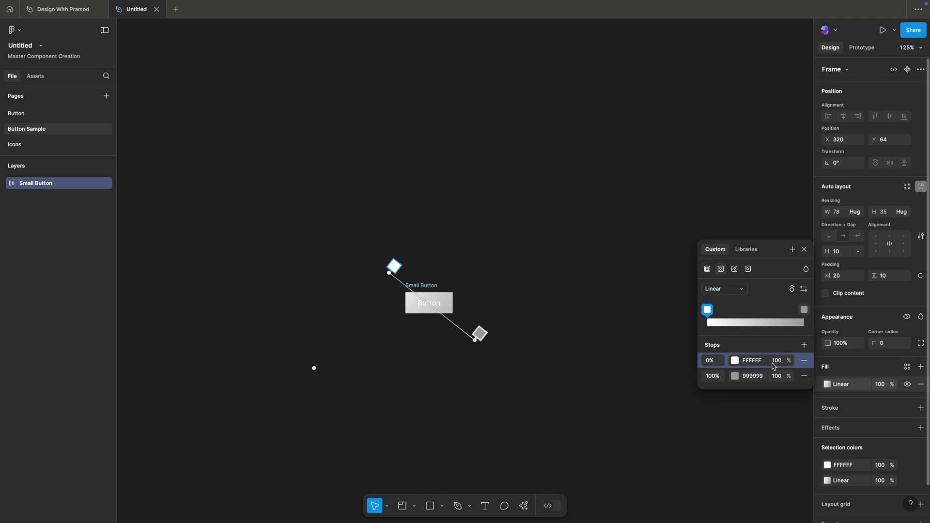
Set the gradient's 0% stop to the blue 0044E3
click(736, 361)
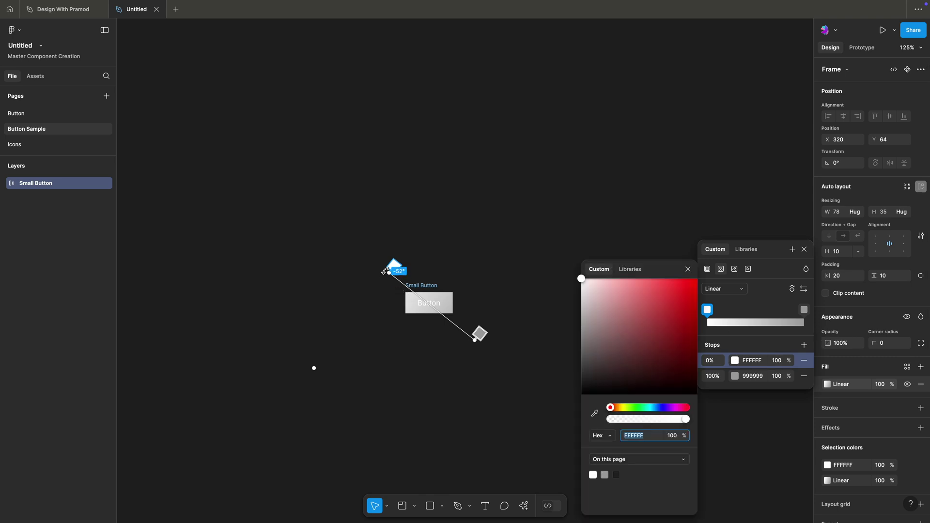
drag(611, 410, 653, 413)
drag(657, 414, 659, 415)
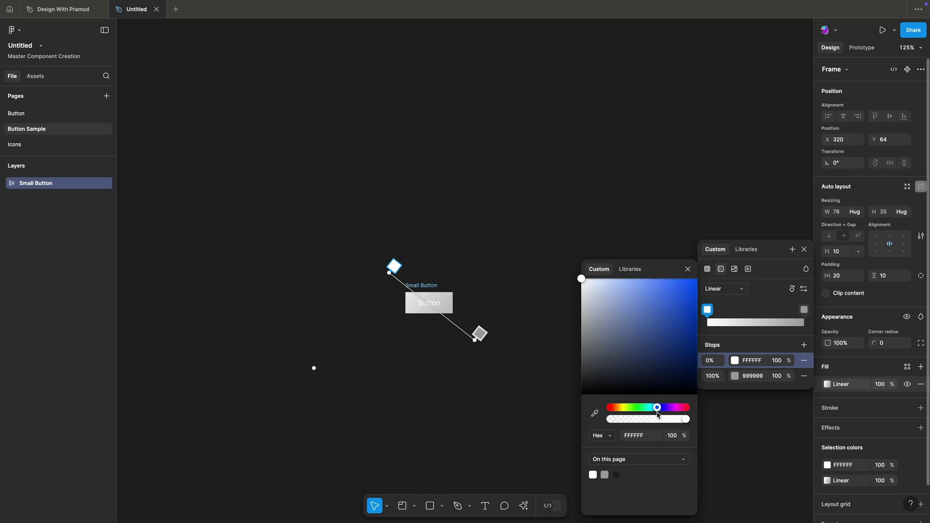
drag(582, 280, 699, 298)
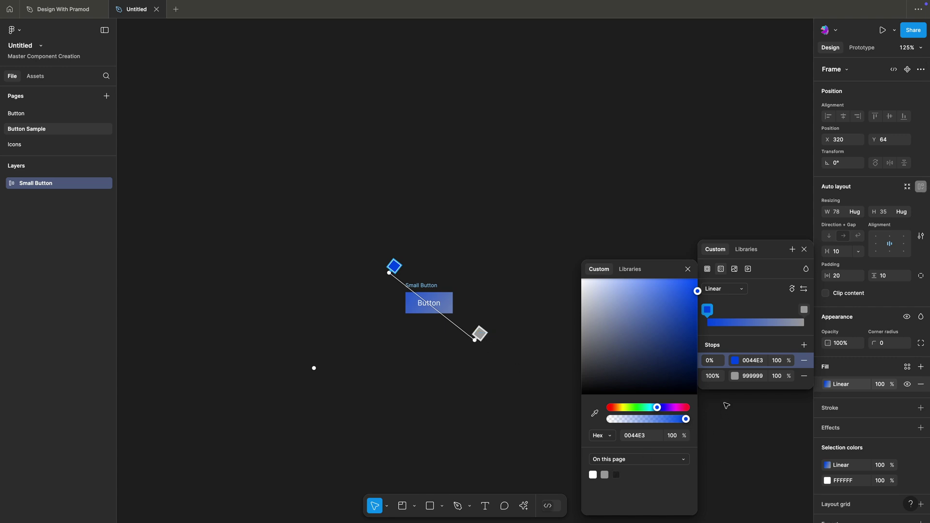
Set the gradient's end stop to the dark purple 3E0059 and shift it to about 79%
click(736, 377)
drag(611, 410, 669, 410)
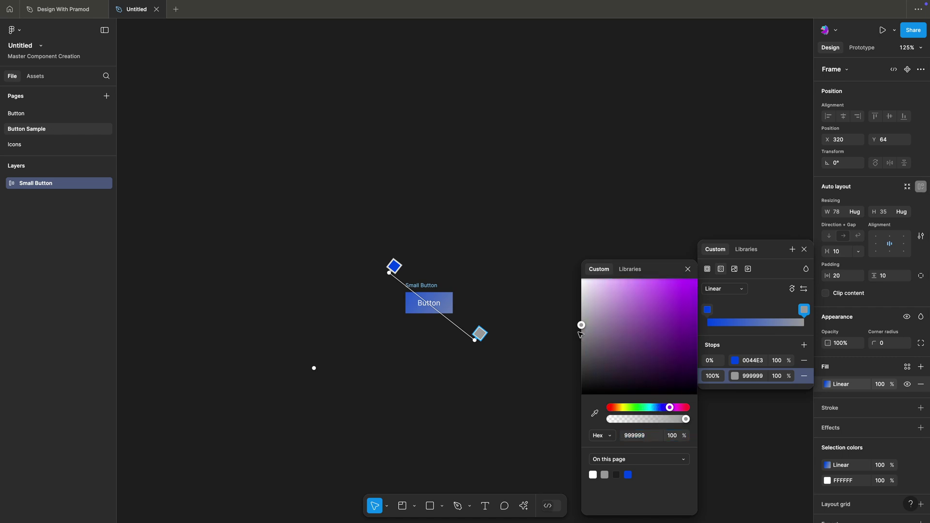
click(697, 354)
drag(478, 341, 457, 324)
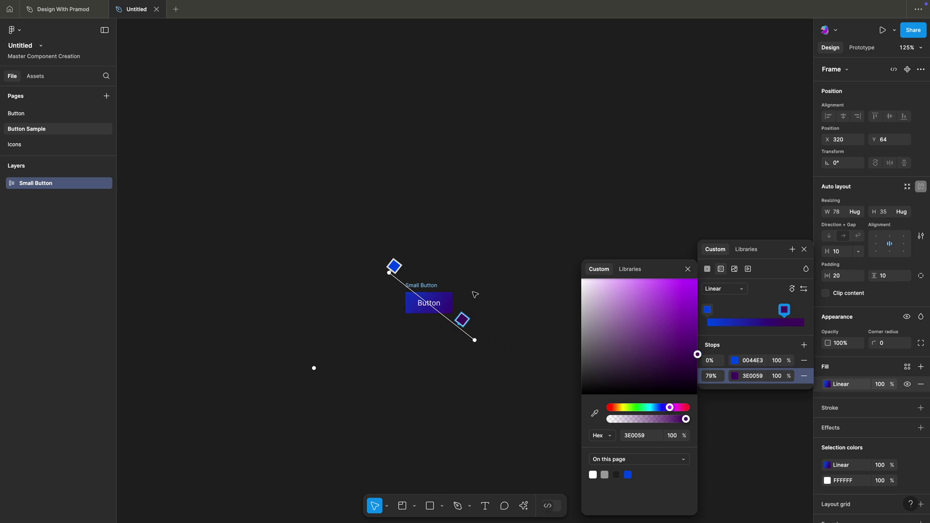
key(Escape)
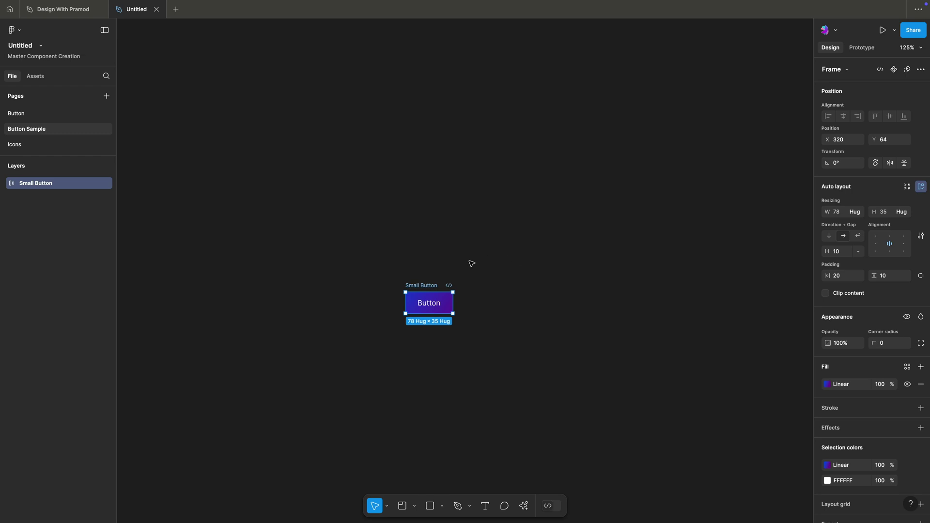
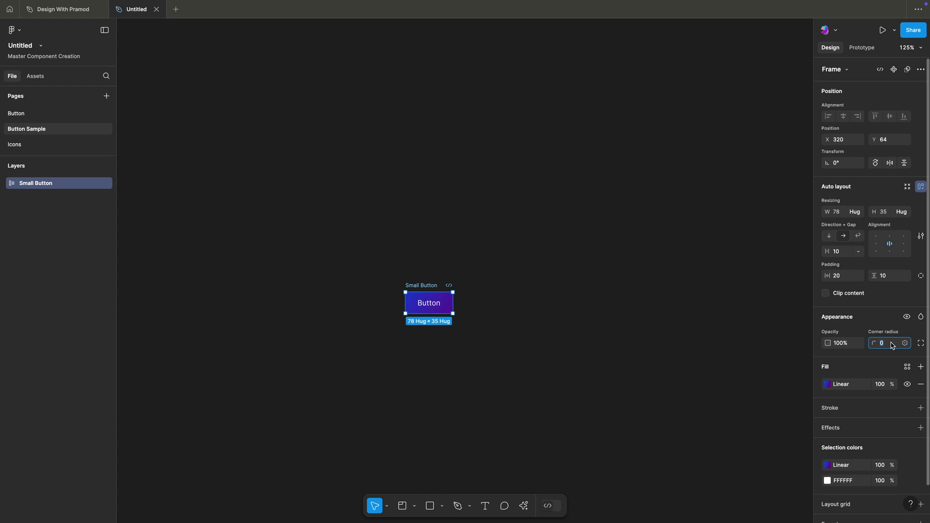
Set the Small Button's corner radius to 6 and move it up to about X 334, Y 8
text(6)
drag(421, 287, 430, 254)
scroll(431, 254, up, 2)
click(557, 236)
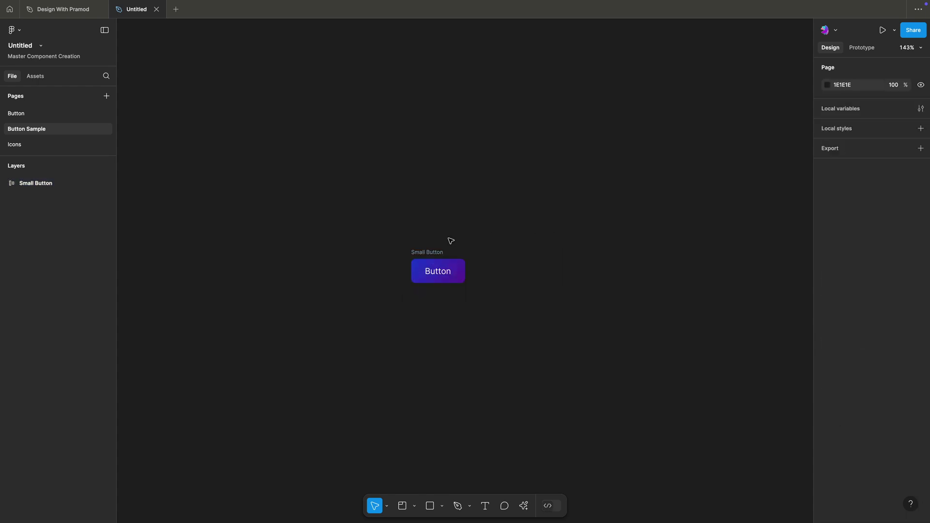
Duplicate the Small Button frame beside the original and set the copy's horizontal padding to 40
click(432, 251)
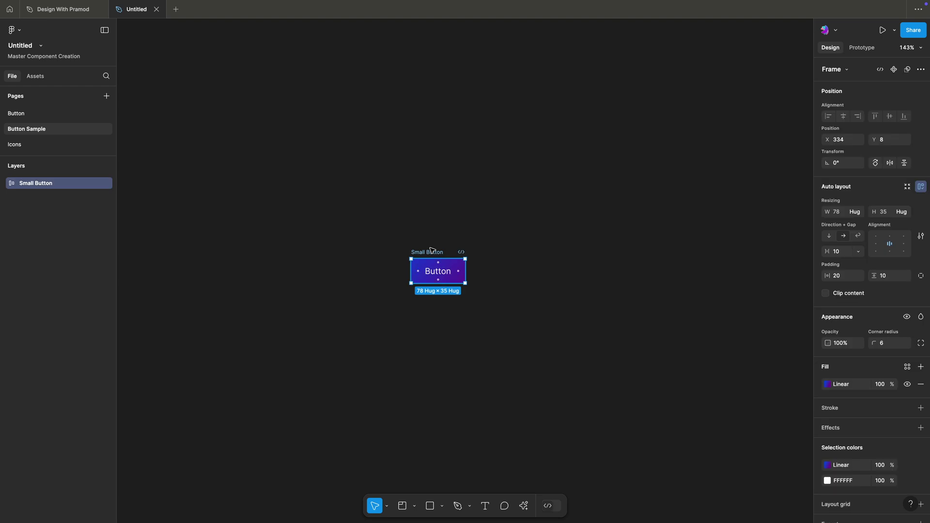
key(ctrl+d)
click(455, 243)
click(518, 256)
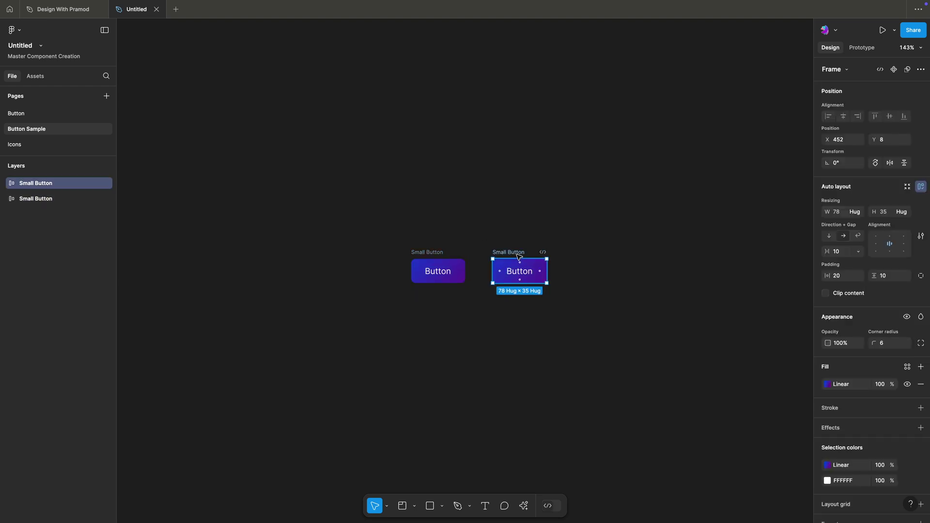
click(848, 275)
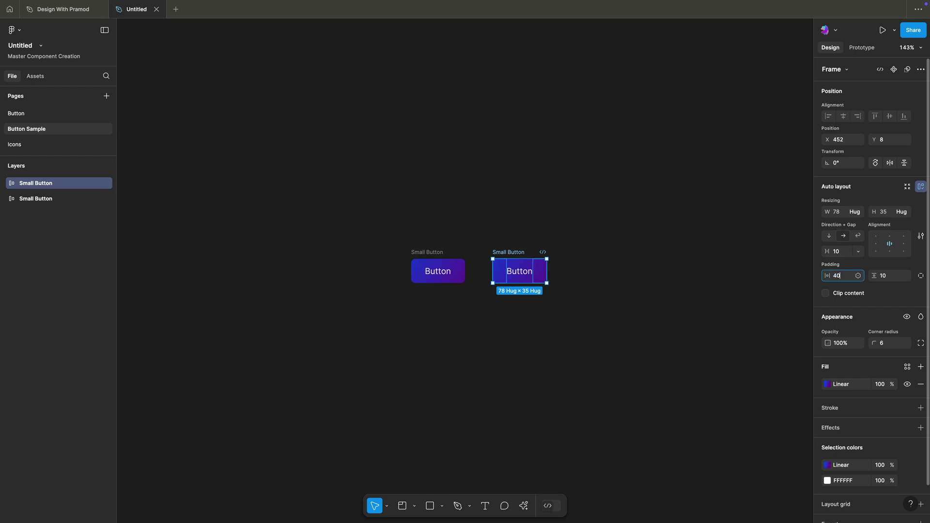
key(Return)
click(569, 298)
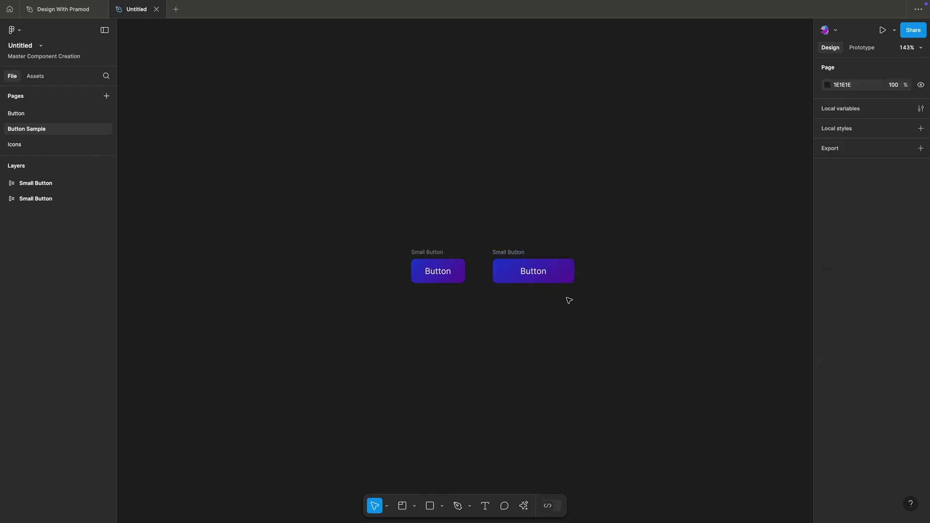
Rename the wider copy of the button frame as "Small MD"
double_click(520, 252)
click(527, 252)
key(BackSpace)
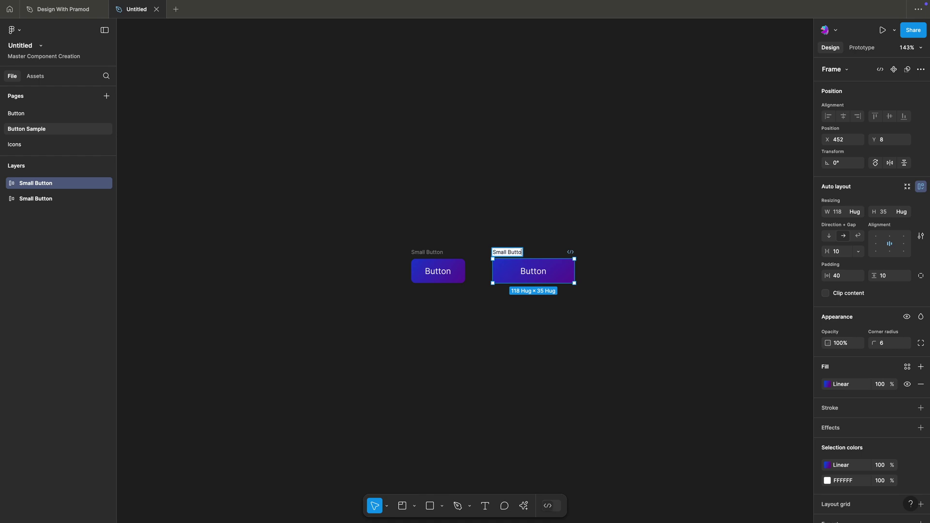
scroll(428, 256, right, 3)
key(BackSpace)
key(BackSpace)
text(MD)
key(Return)
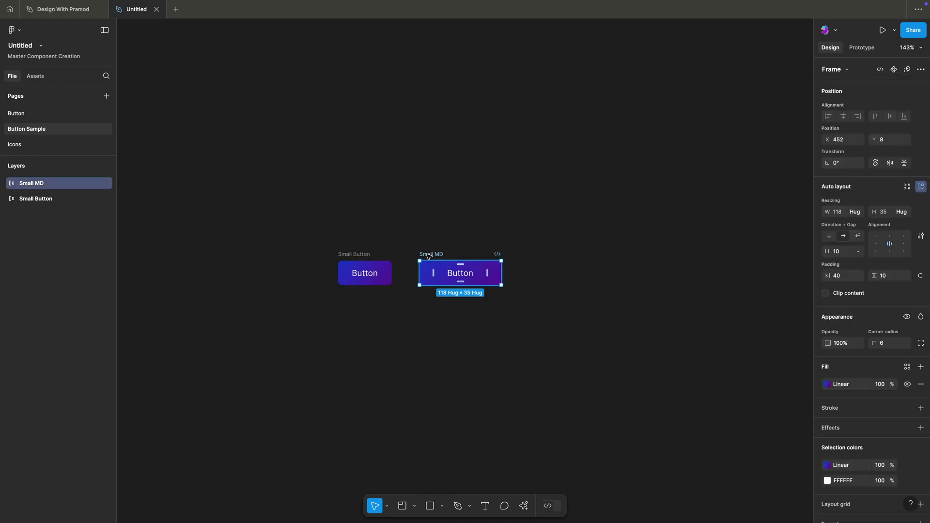
Duplicate the Small MD frame beside it and set the new copy's horizontal padding to 60
key(ctrl+d)
click(522, 232)
click(542, 254)
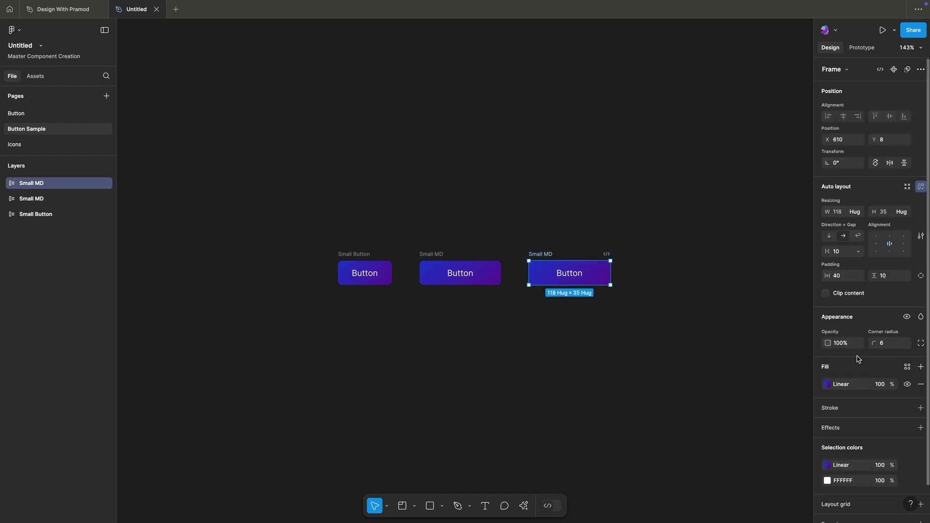
click(842, 276)
text(6)
key(Return)
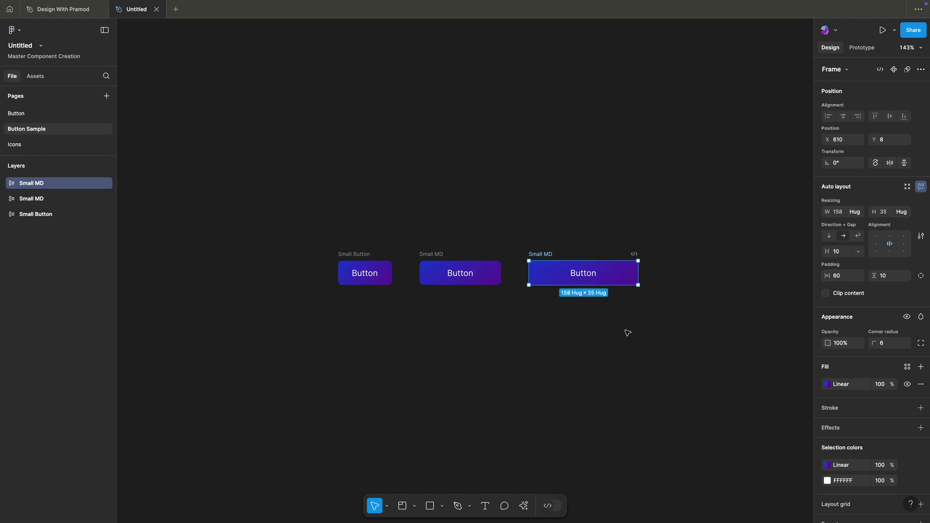
key(Escape)
Rename the widest button frame as "Small LG"
click(542, 256)
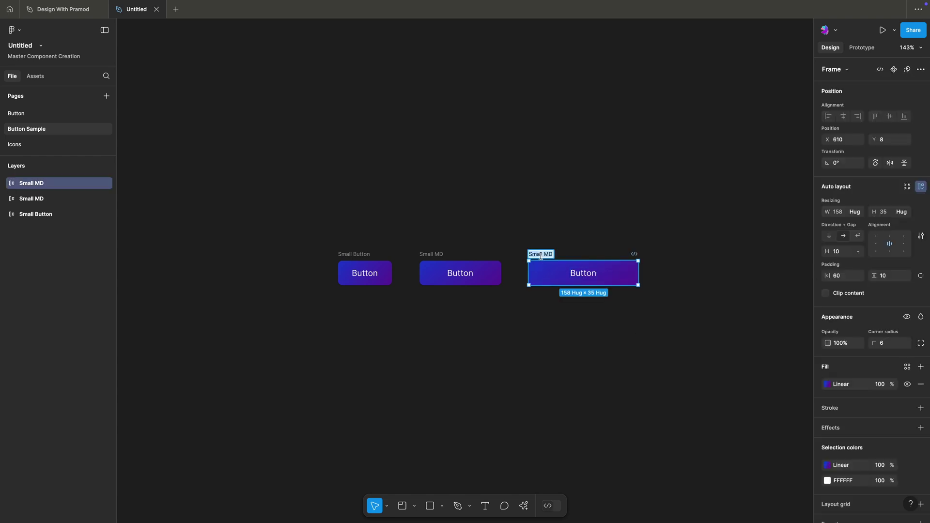
text(Small LG)
key(Return)
key(Escape)
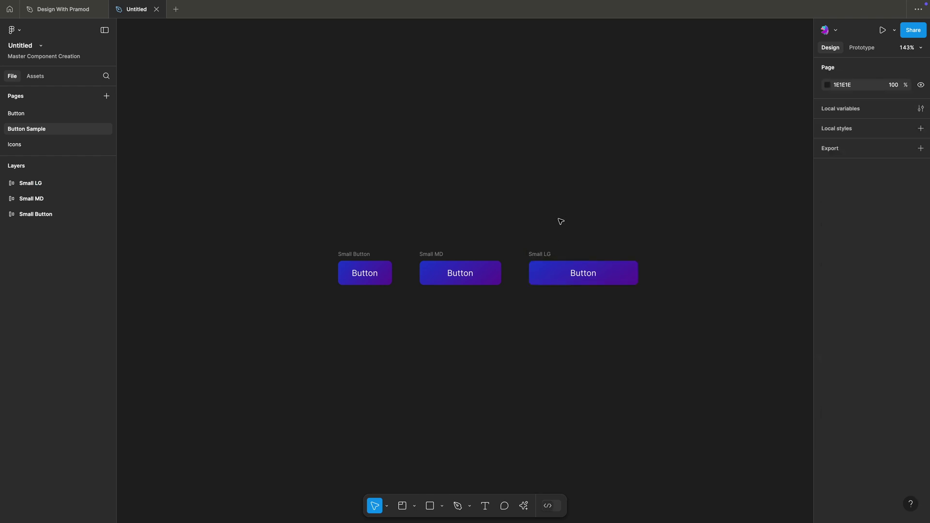
Combine the Small Button, Small MD and Small LG frames into a component set and check each variant
drag(248, 192, 649, 364)
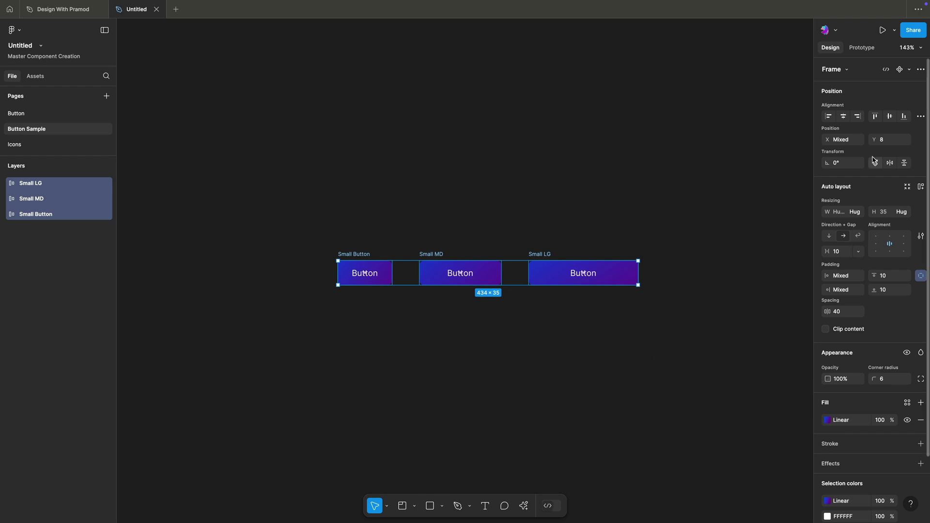
click(910, 69)
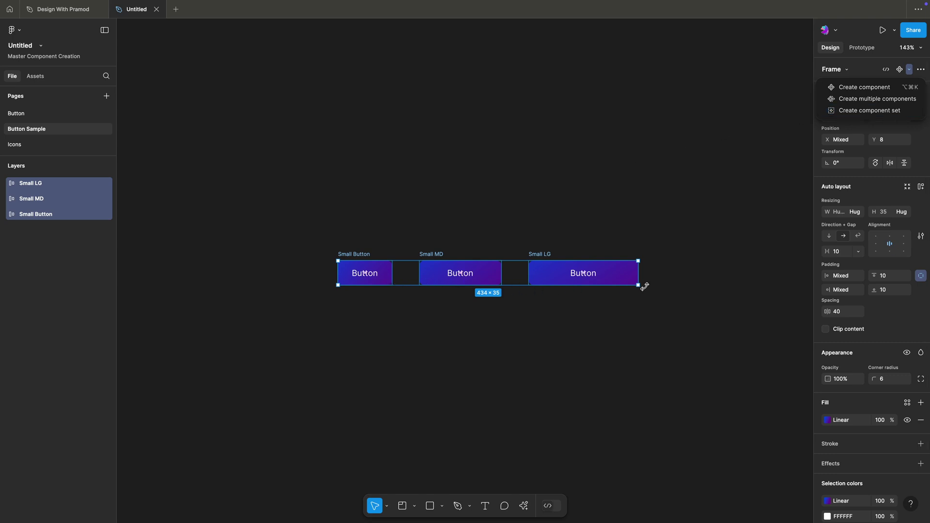
click(867, 111)
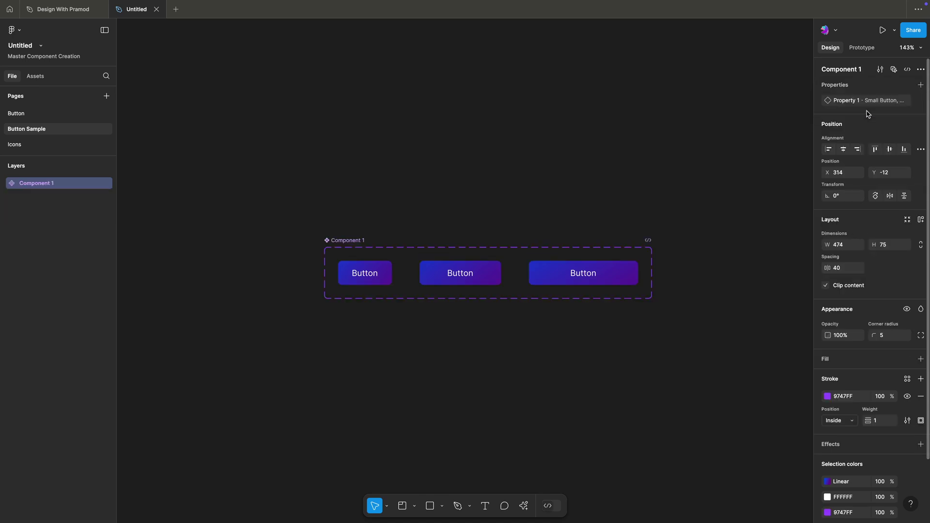
click(387, 227)
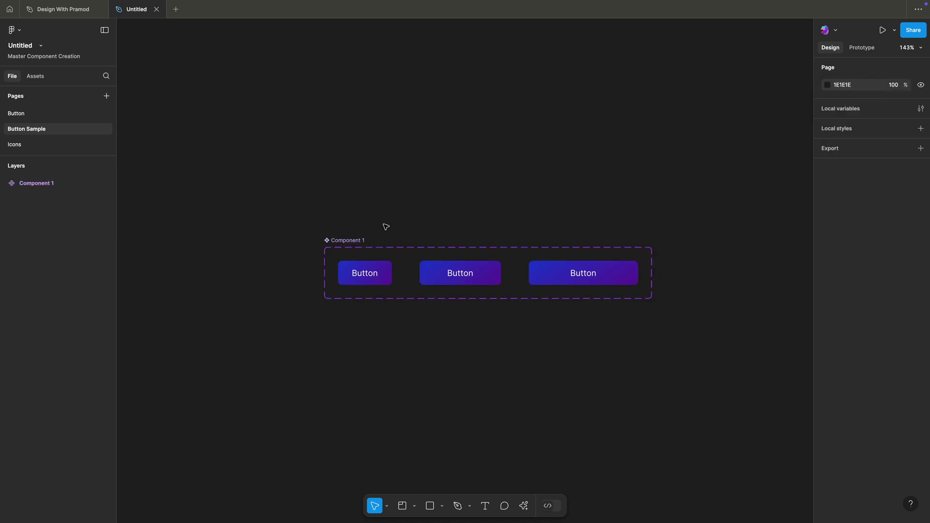
click(365, 276)
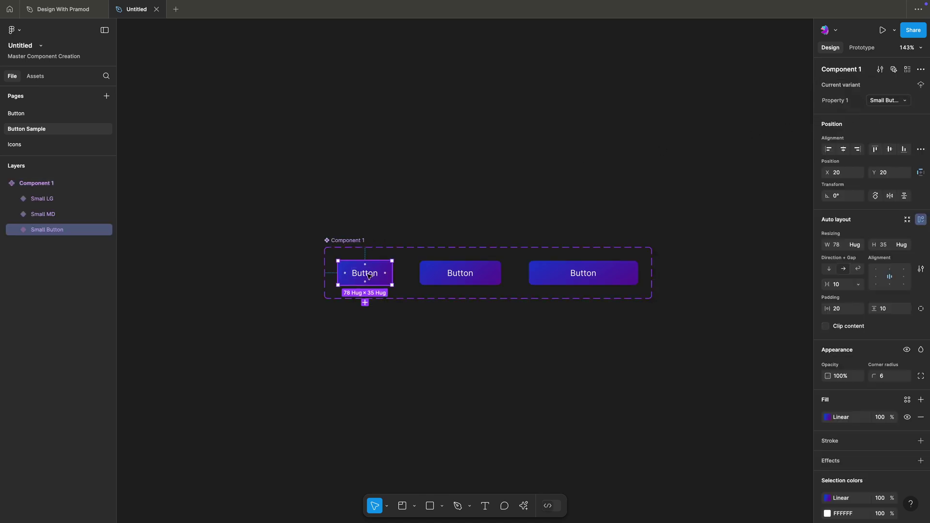
click(486, 273)
click(597, 282)
Rename the component set as "Button COMP"
double_click(341, 241)
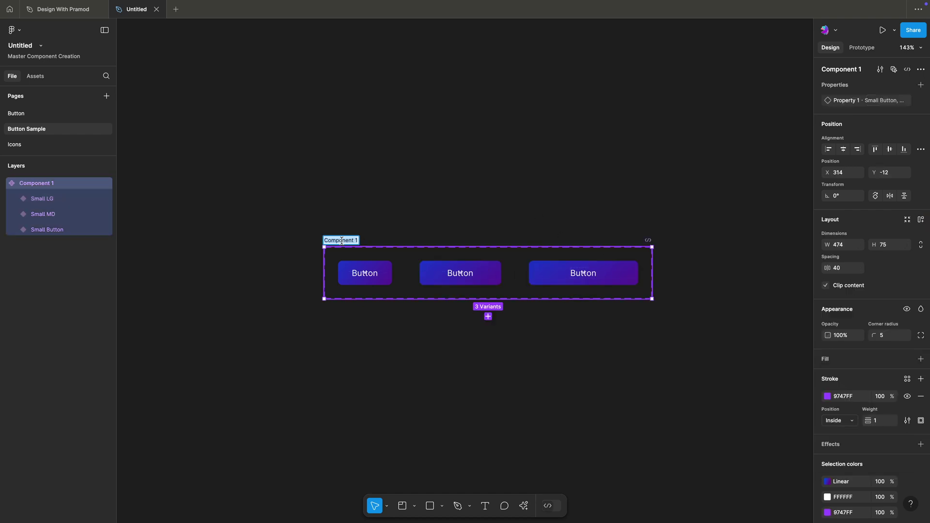
text(Button COMP)
key(Return)
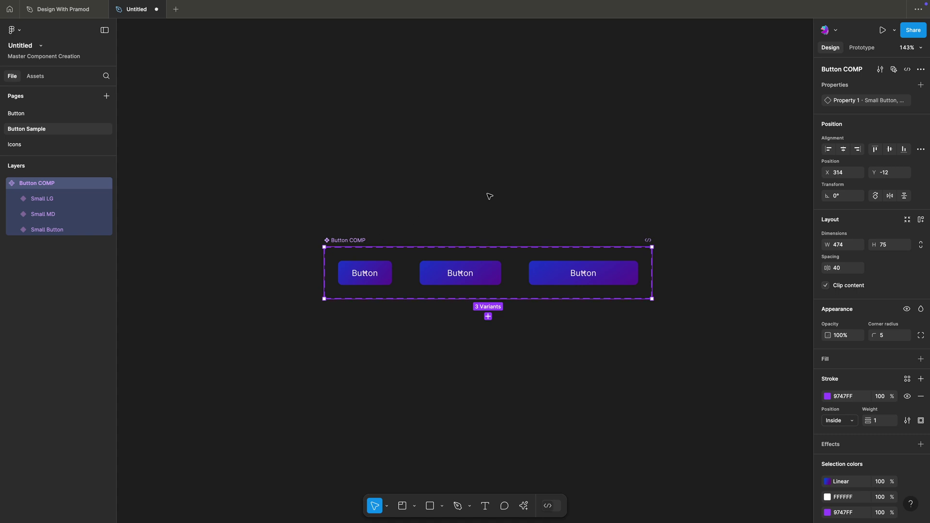
click(490, 196)
click(355, 241)
click(300, 191)
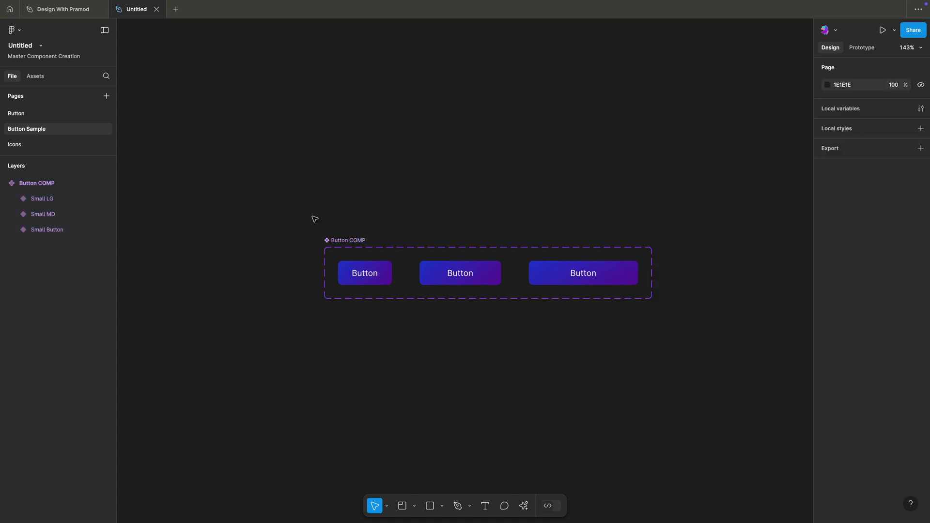
Search the assets for "button" and place an instance of Button COMP above the component set
click(38, 79)
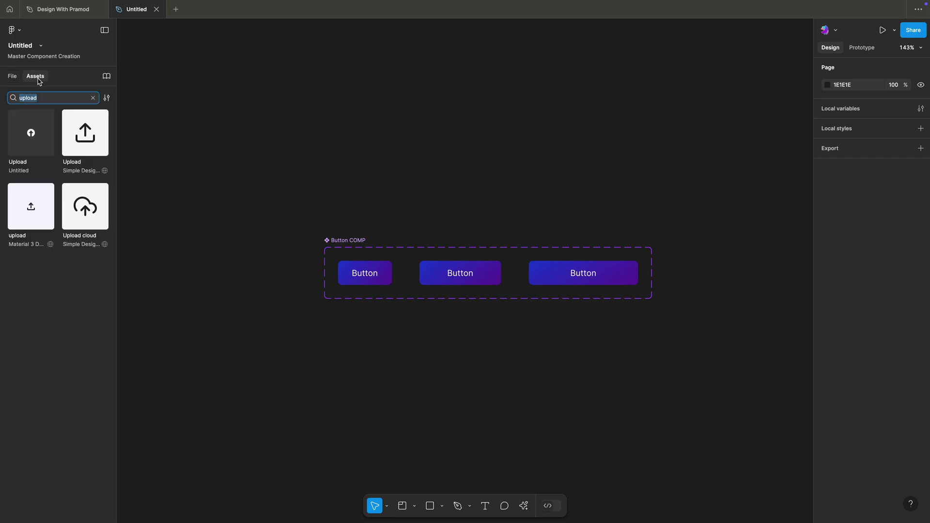
text(button)
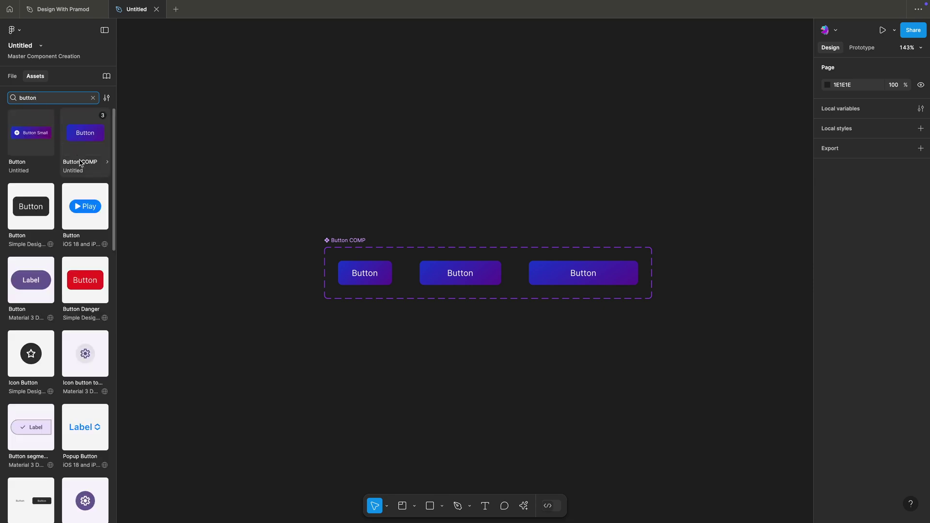
drag(88, 143, 518, 124)
click(587, 114)
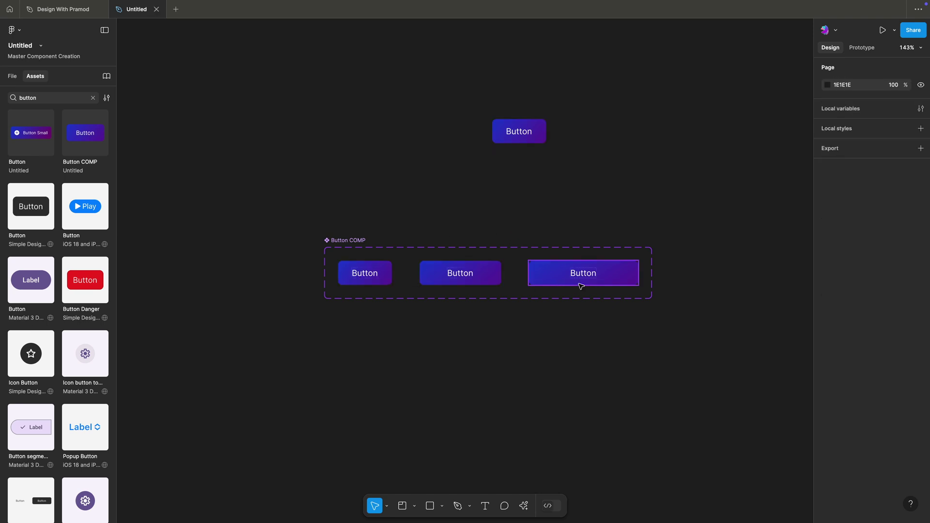
Rename the variant property of the Button COMP component set as "Size"
click(426, 248)
double_click(857, 100)
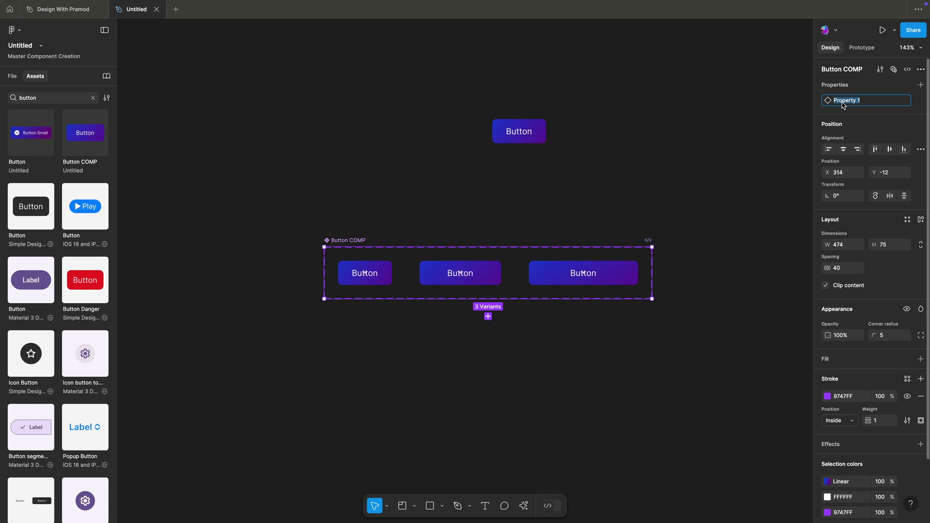
text(S)
key(Return)
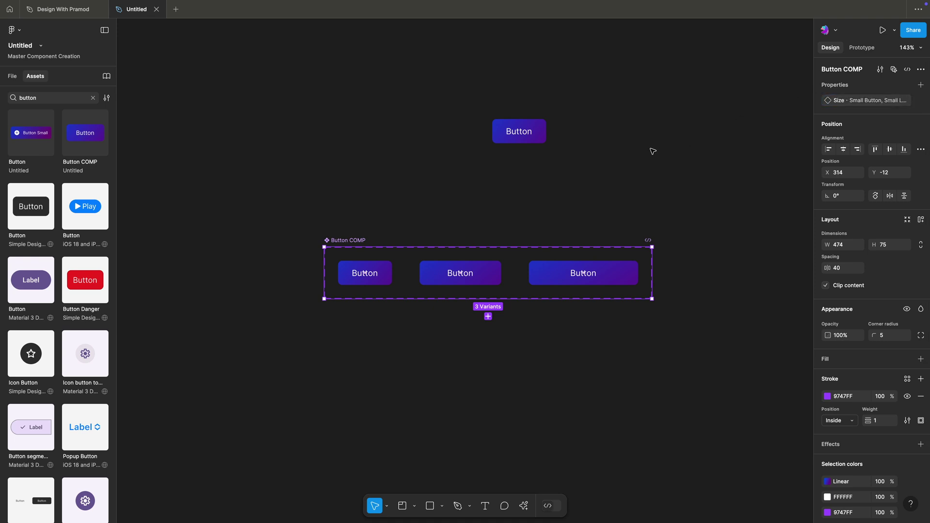
click(652, 156)
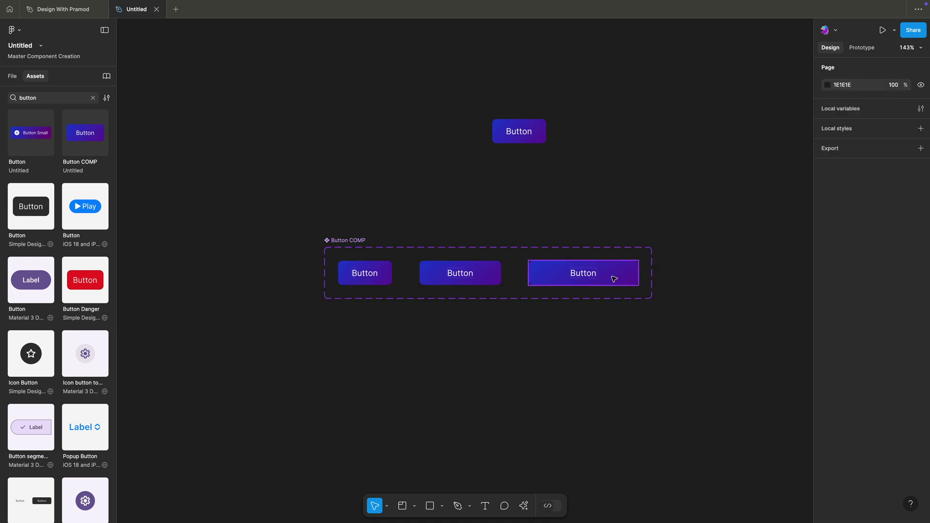
Examine the Size value of each variant in Button COMP and the Size options offered on the instance above it
click(389, 283)
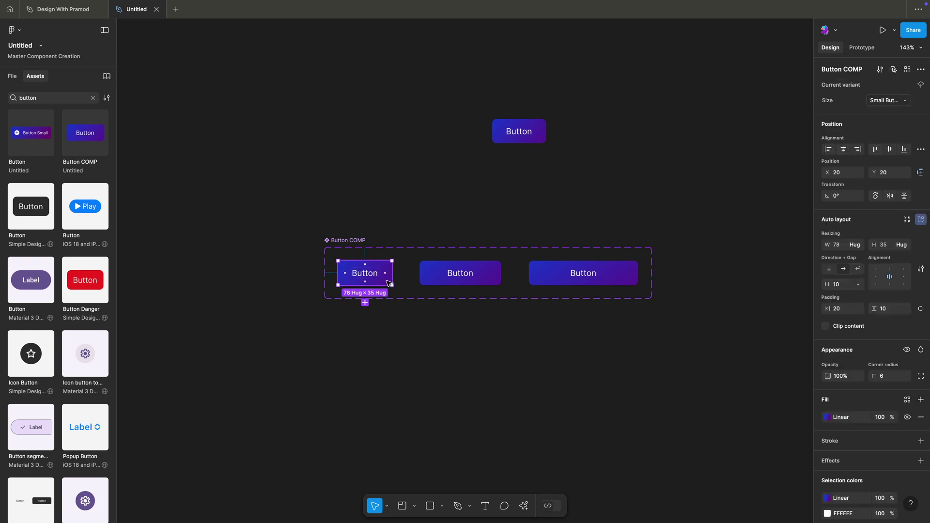
click(461, 277)
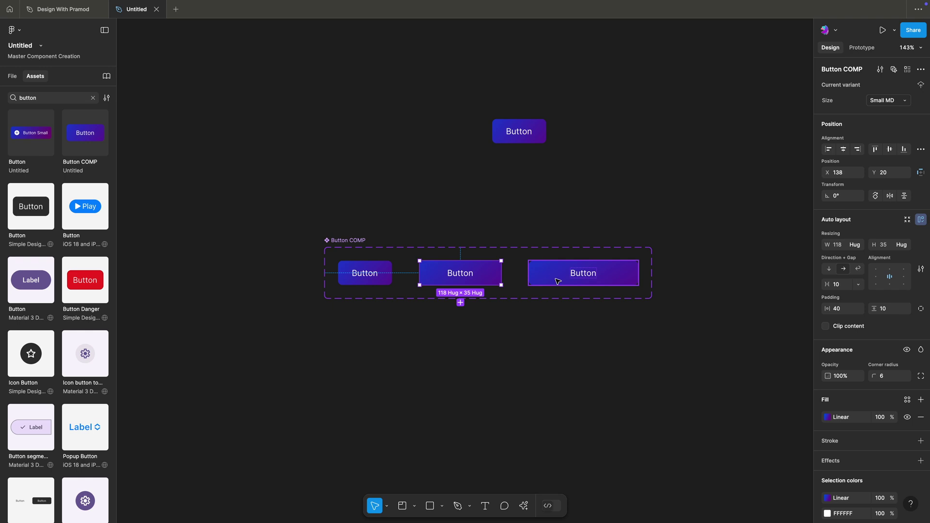
click(533, 281)
click(633, 212)
scroll(625, 194, right, 5)
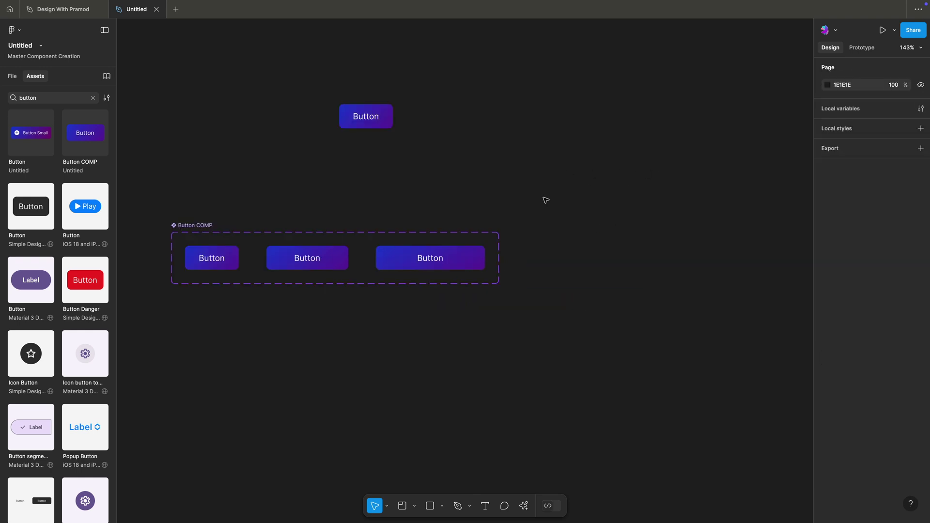
scroll(544, 199, down, 1)
click(388, 94)
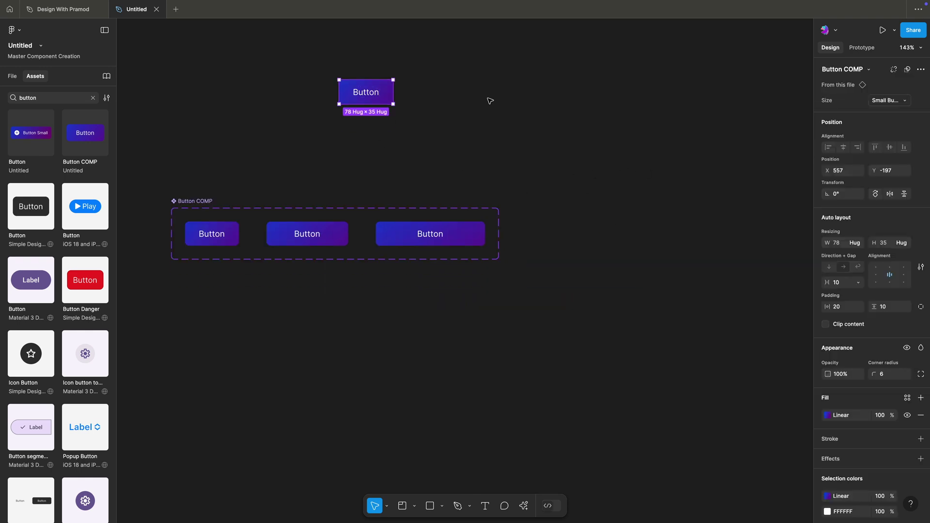
click(906, 101)
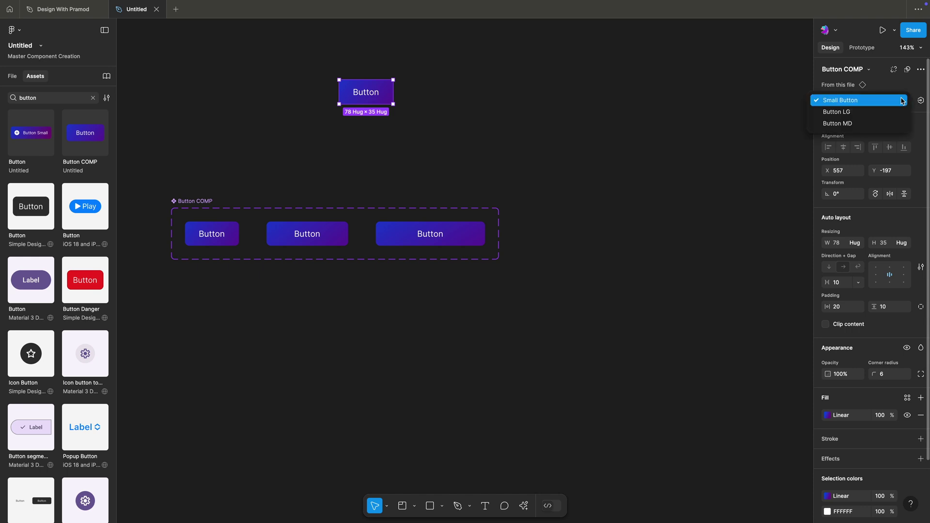
click(536, 165)
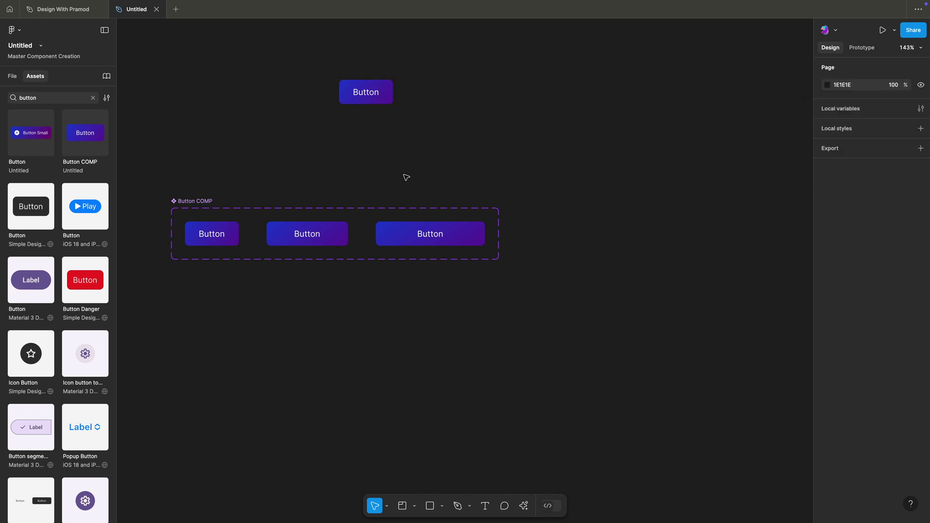
Clear the asset search and inspect the text layer inside the button instance
click(94, 98)
double_click(378, 95)
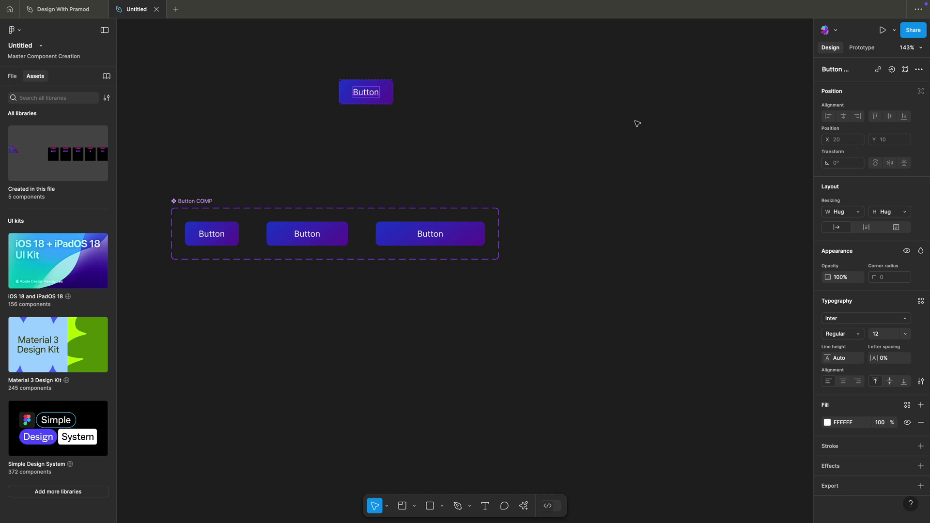
click(611, 120)
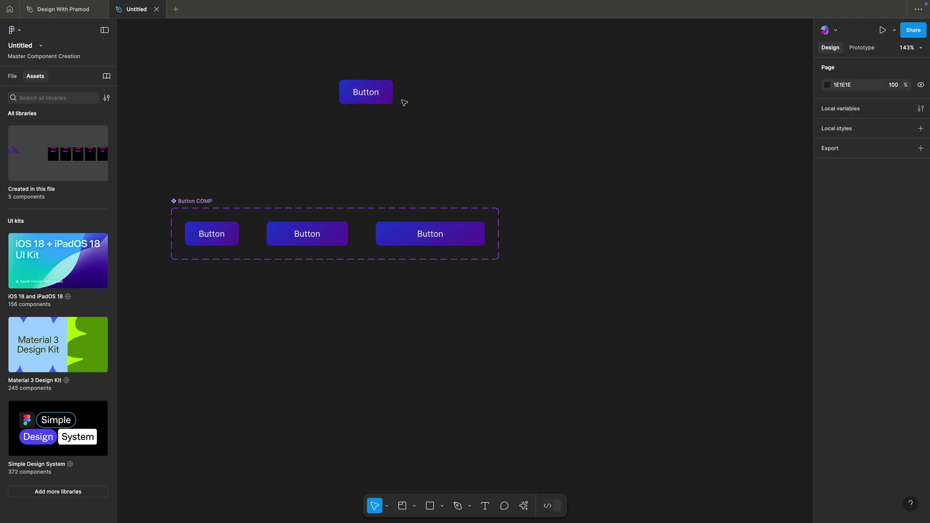
Create a text property named "Label" from the small variant's text, keeping "Button" as its value
double_click(217, 237)
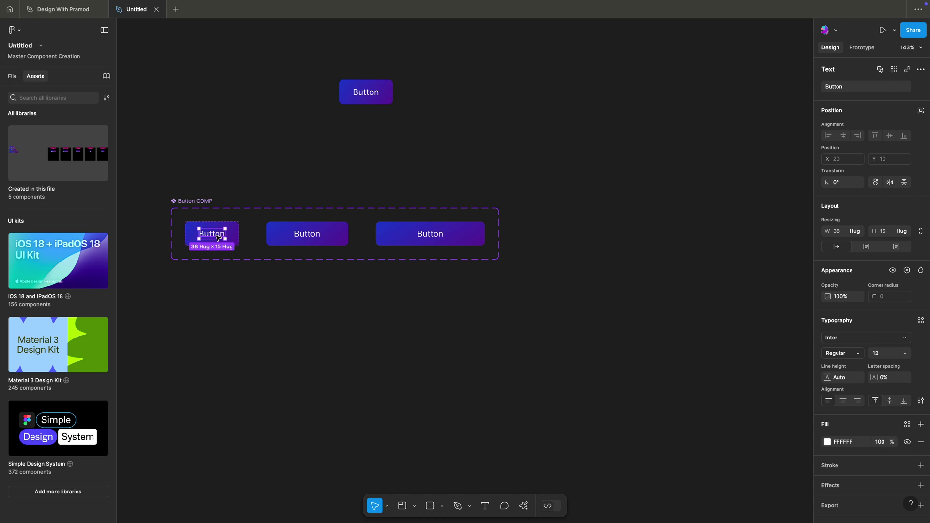
mouse_move(918, 92)
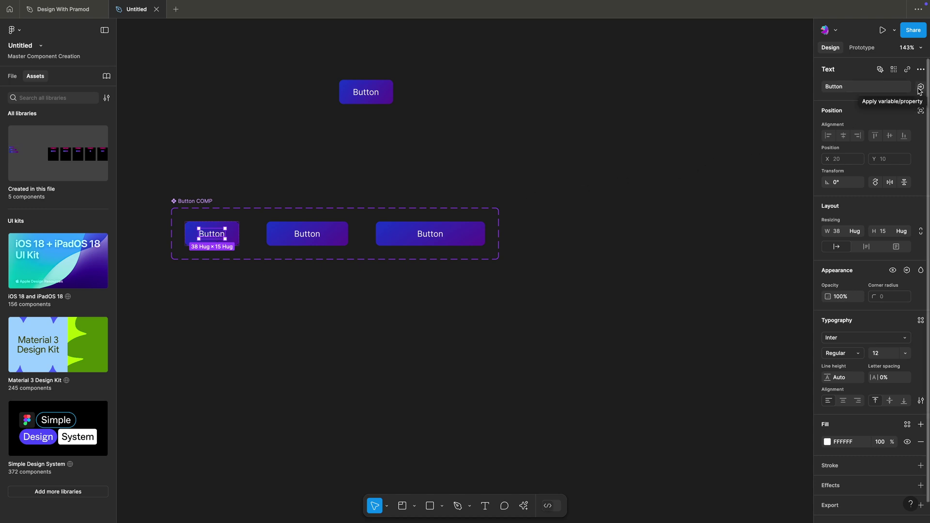
click(920, 88)
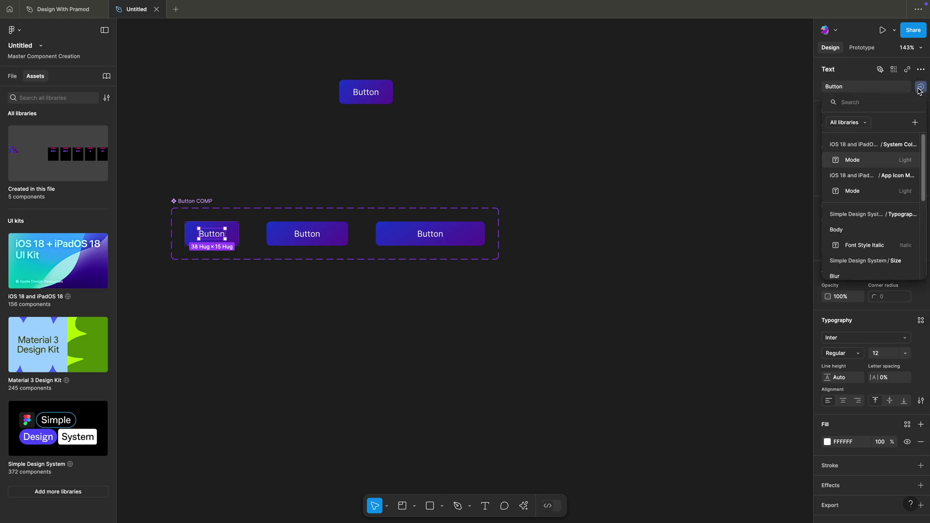
click(915, 123)
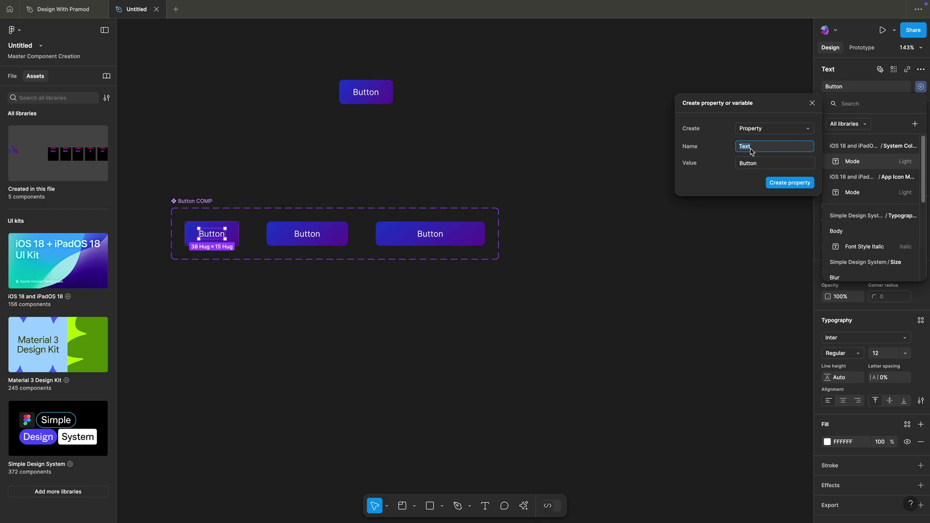
key(BackSpace)
text(Label)
key(Return)
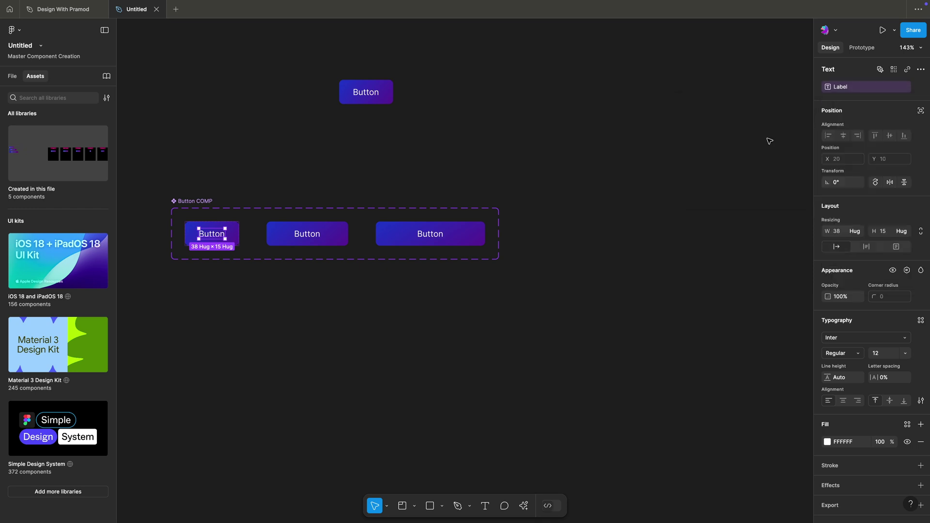
click(542, 139)
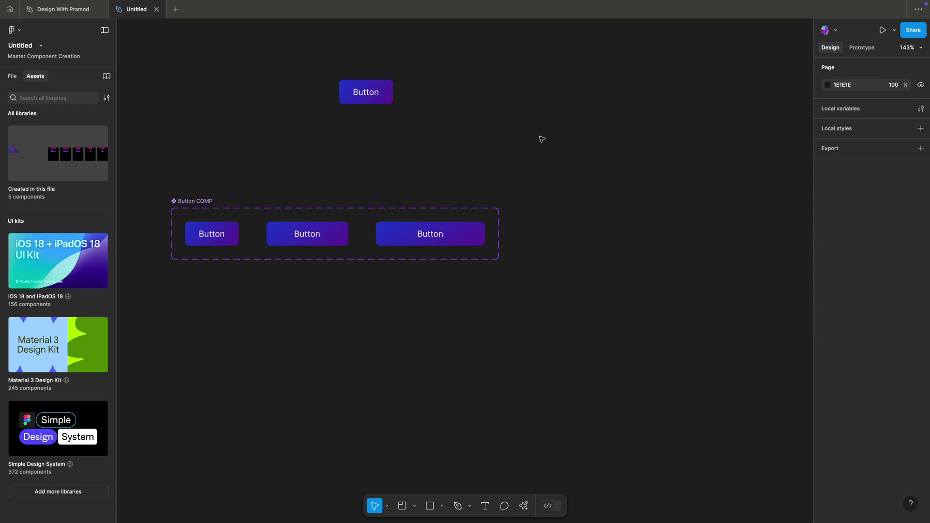
Set the Label of the button instance above the component set to "Button SM"
double_click(376, 96)
click(542, 99)
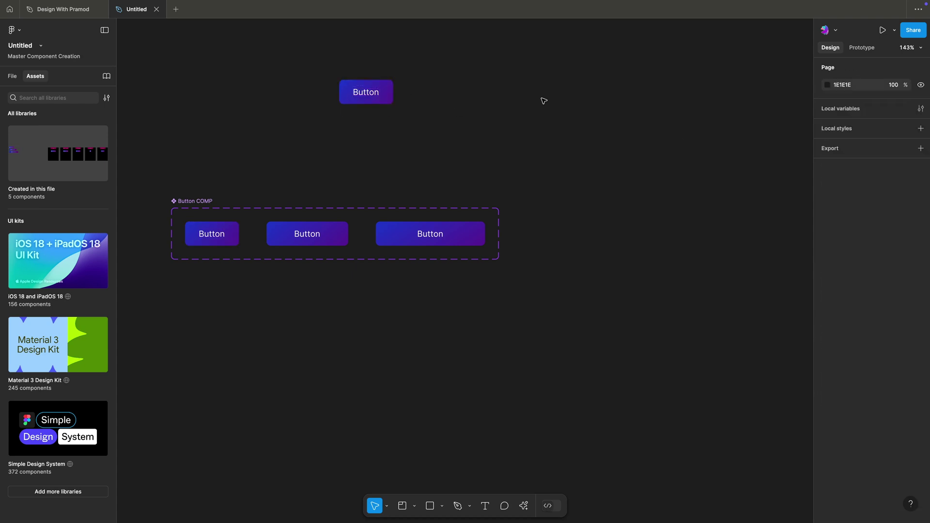
click(391, 92)
click(880, 120)
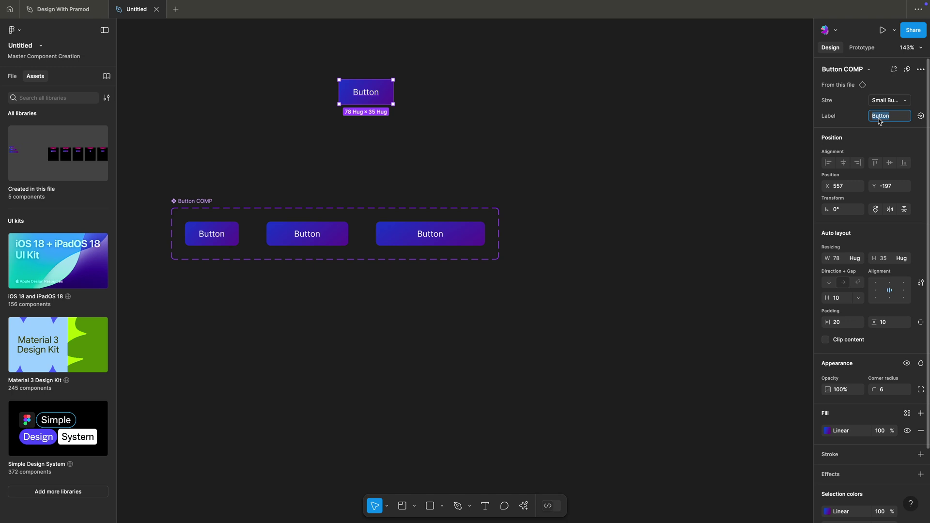
text(B)
key(Return)
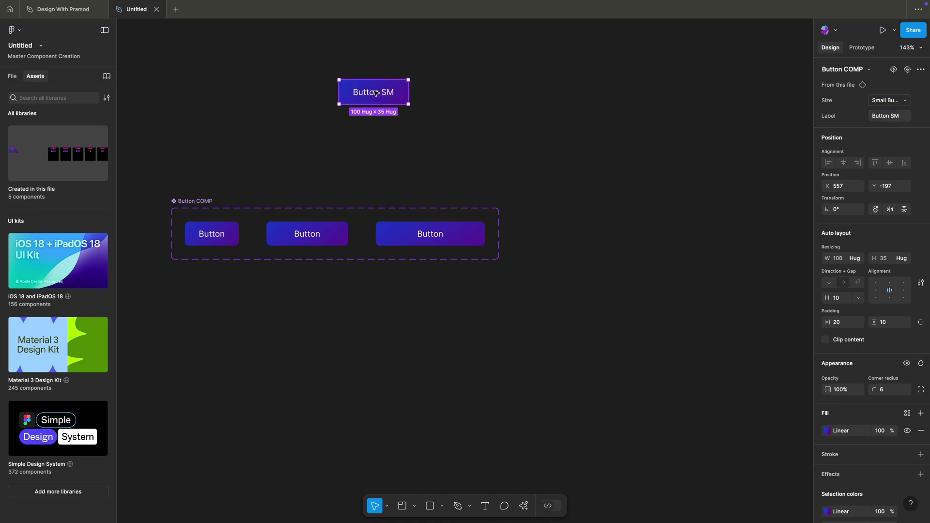
click(468, 87)
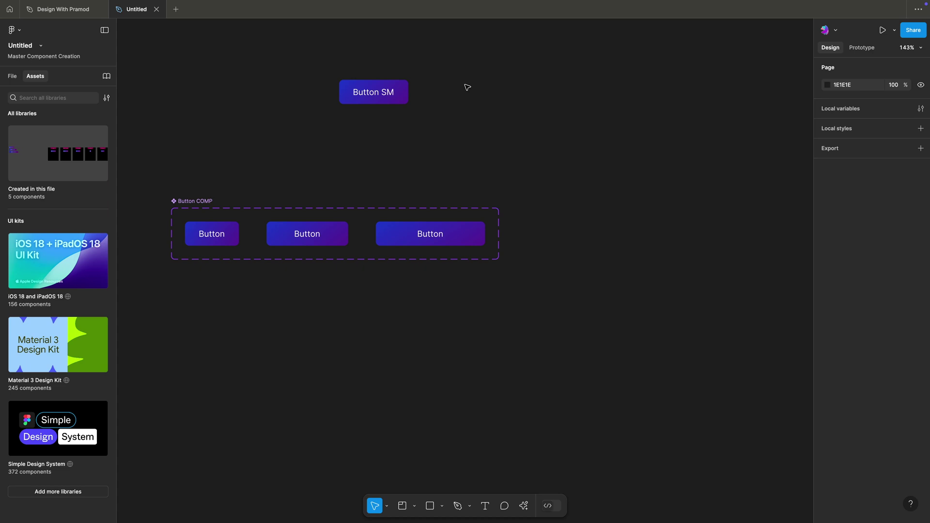
Switch the instance's Size to Button LG and apply the Label property to the medium variant's text
key(ctrl+z)
click(376, 184)
click(314, 232)
click(313, 233)
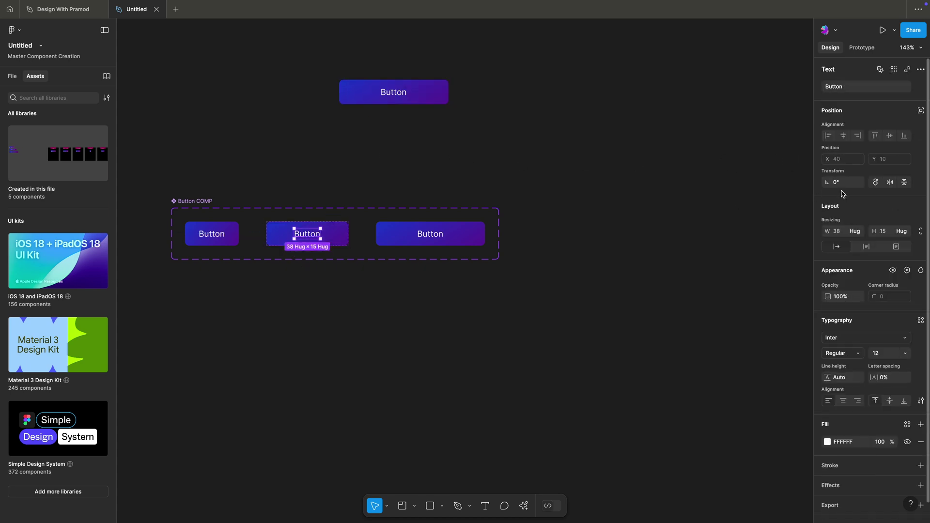
click(920, 86)
click(850, 163)
Apply the existing Label property to the text of the large variant in Button COMP
click(430, 233)
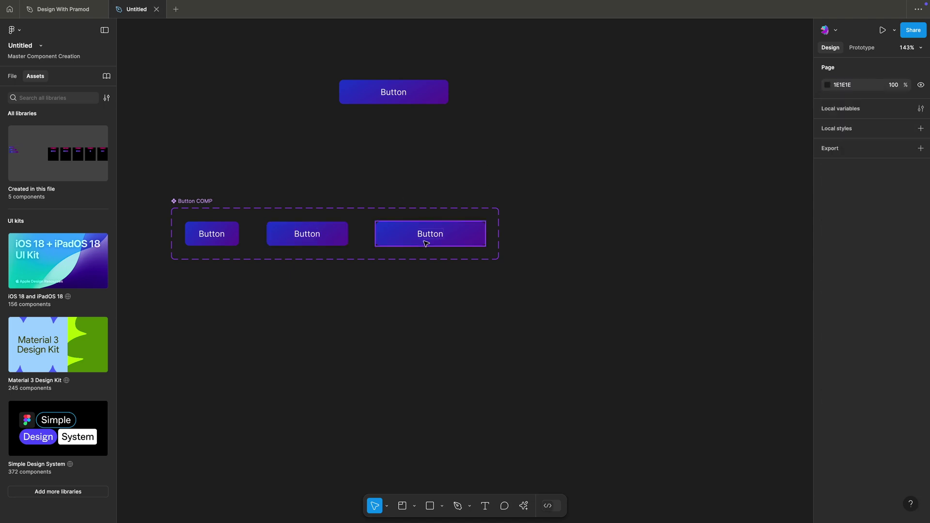
click(430, 234)
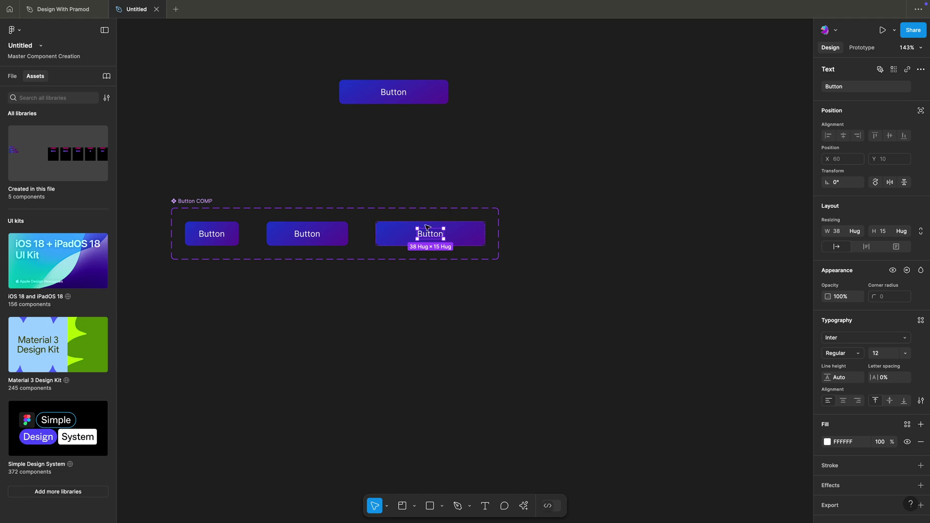
click(921, 87)
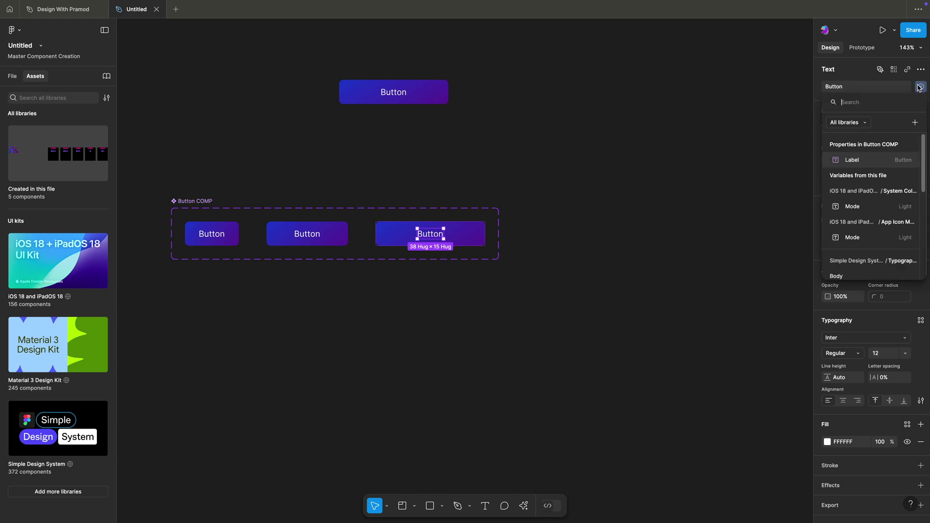
click(872, 161)
click(575, 167)
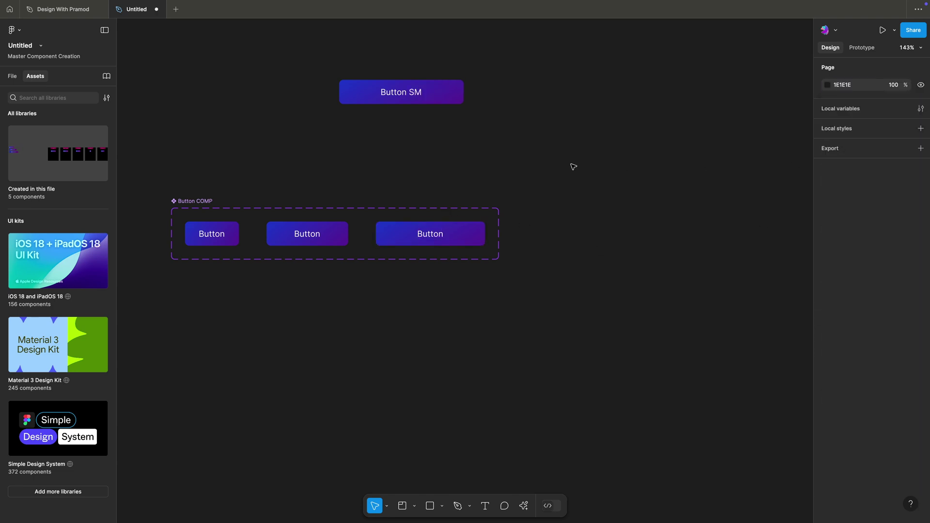
Set the instance's Label to "Button LG" and undo that label change
click(419, 97)
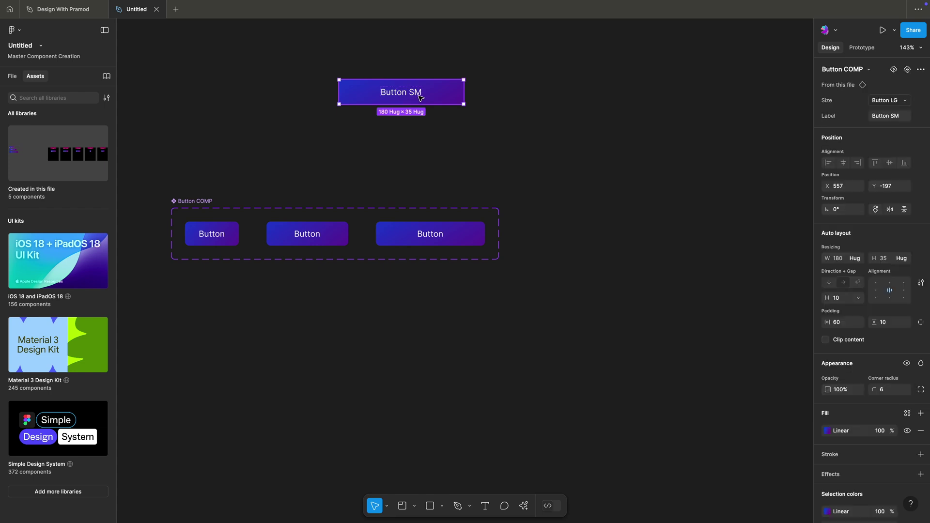
click(896, 118)
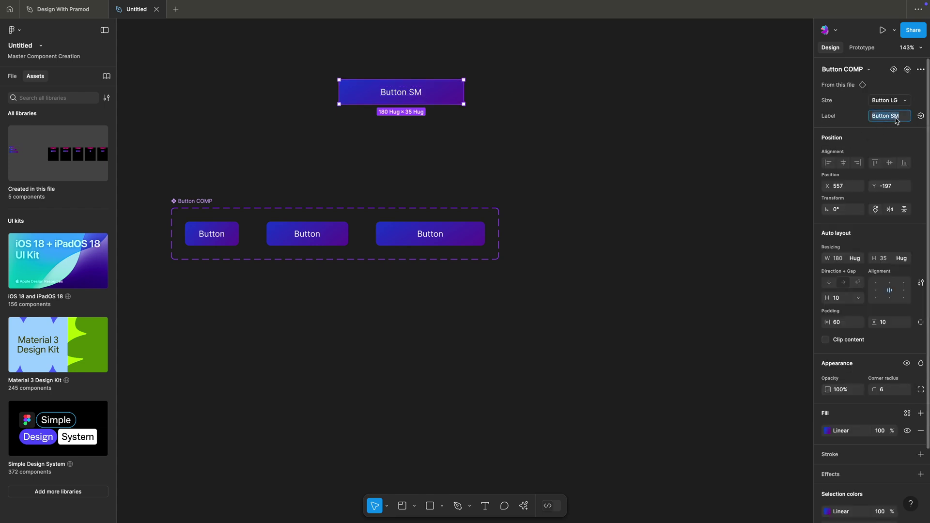
key(Right)
key(Return)
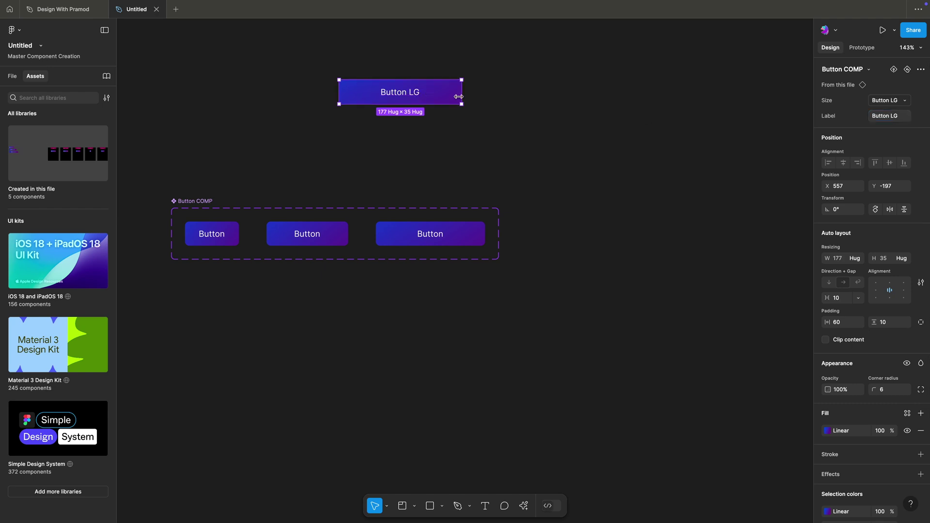
click(520, 125)
key(ctrl+z)
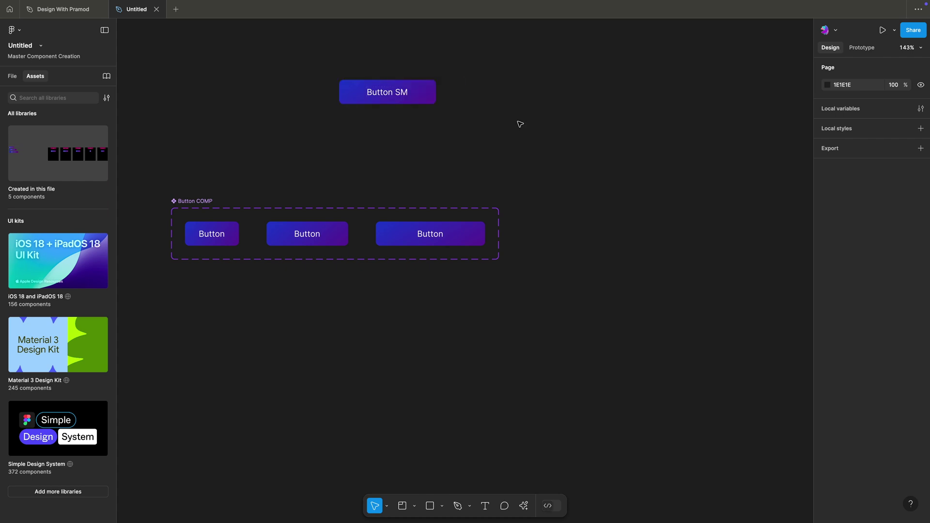
Examine the Upload, Share and Add icon components on the Icons page and return to the Button Sample page
scroll(520, 124, up, 1)
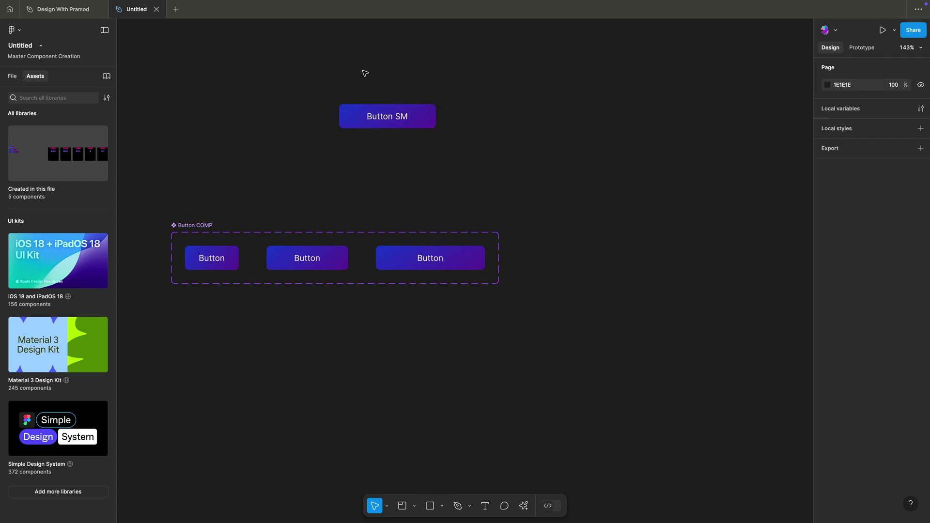
key(alt+1)
scroll(277, 107, up, 2)
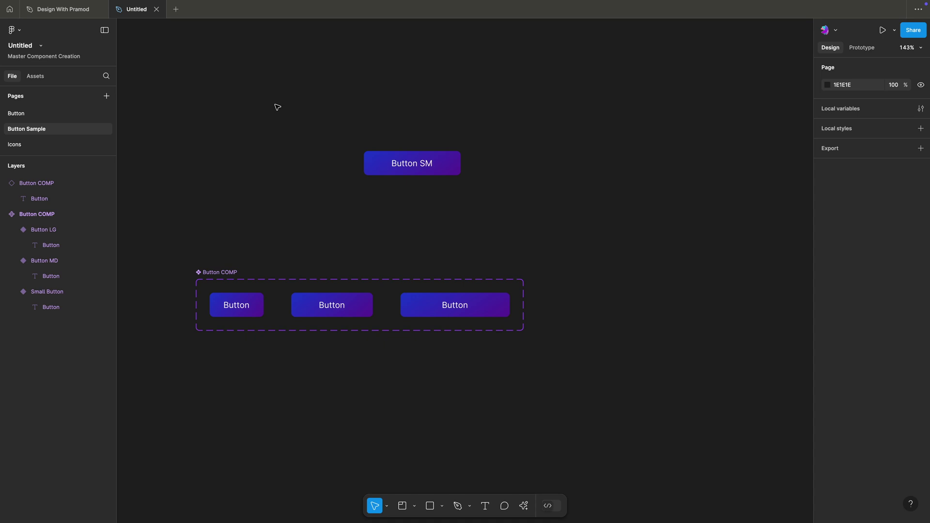
click(24, 145)
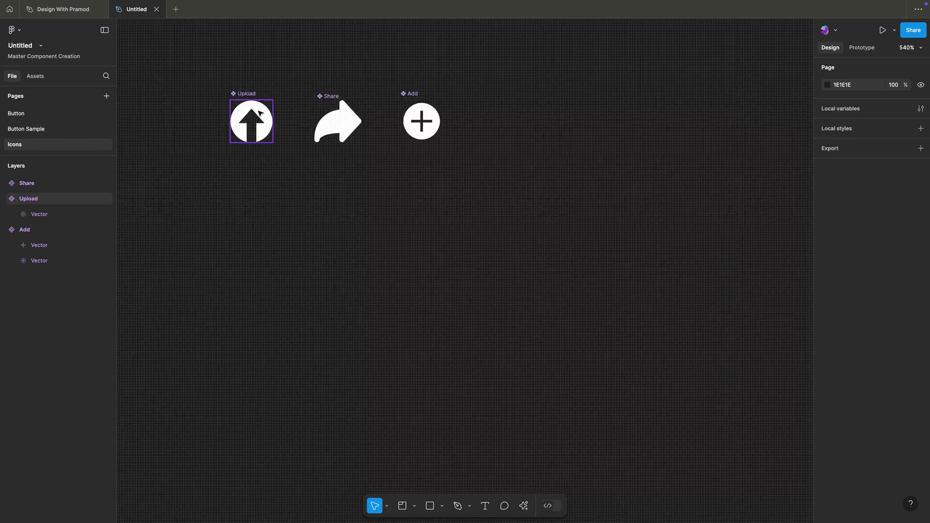
drag(229, 79, 478, 150)
click(492, 129)
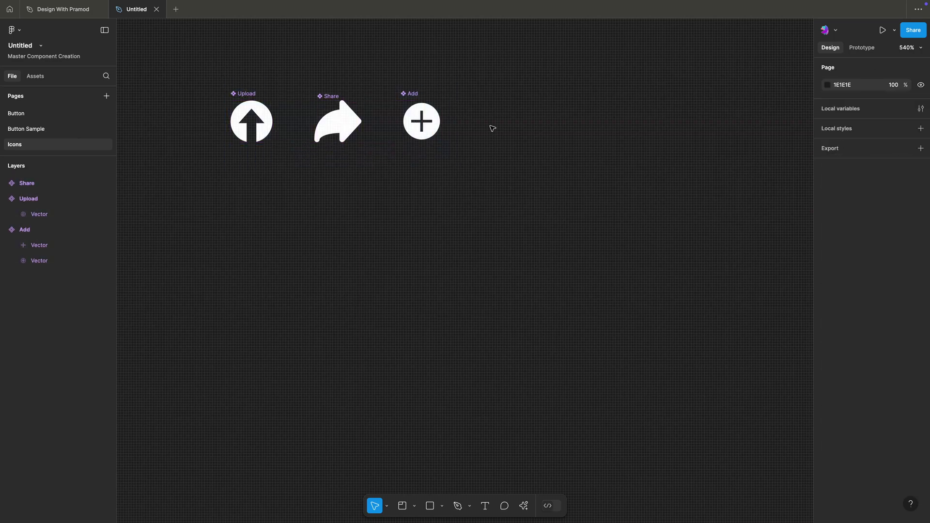
drag(489, 76, 240, 176)
click(307, 258)
key(Page_Up)
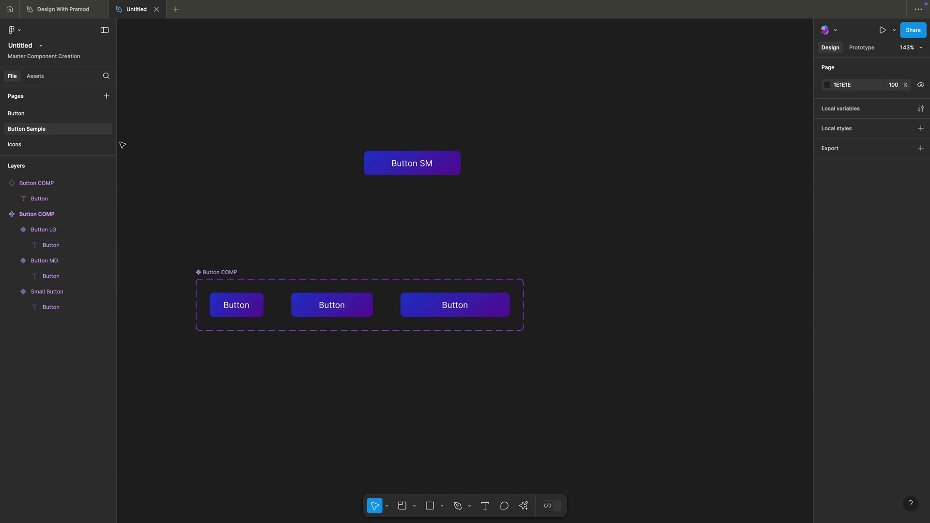
click(40, 81)
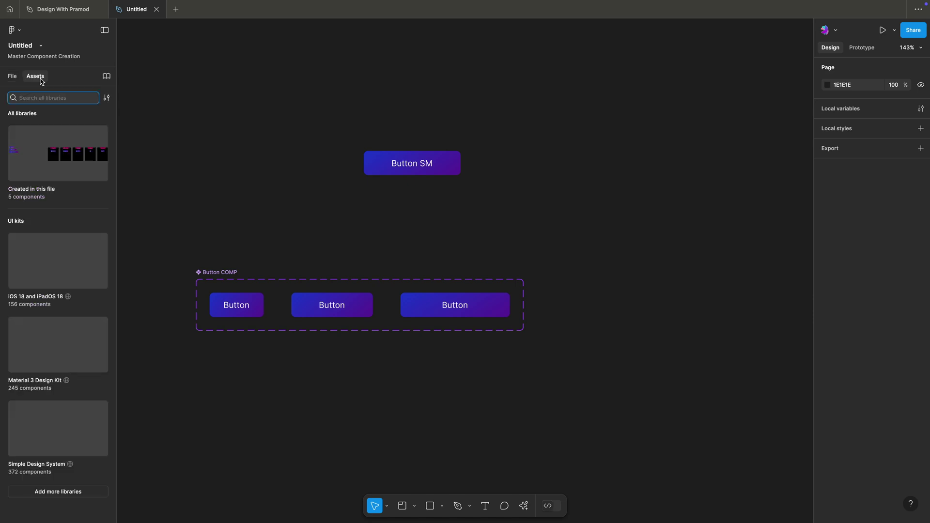
click(12, 76)
click(14, 146)
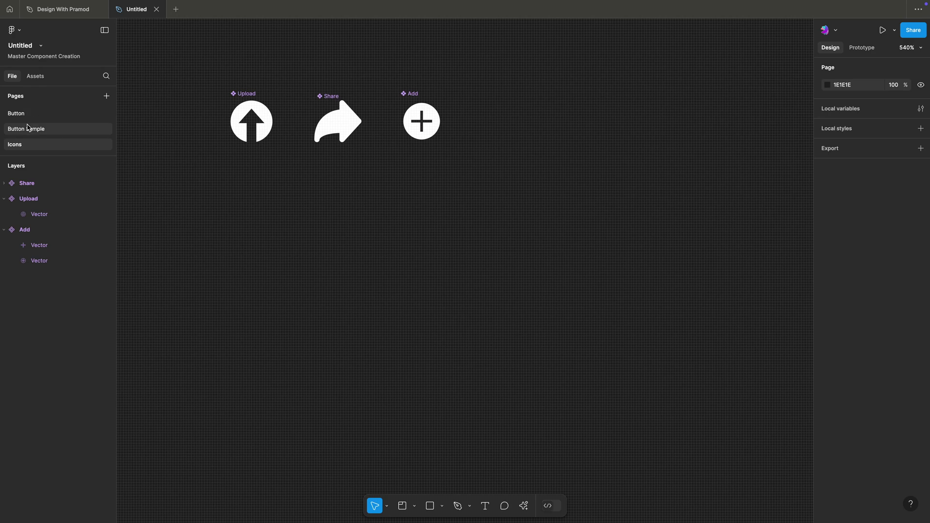
click(28, 129)
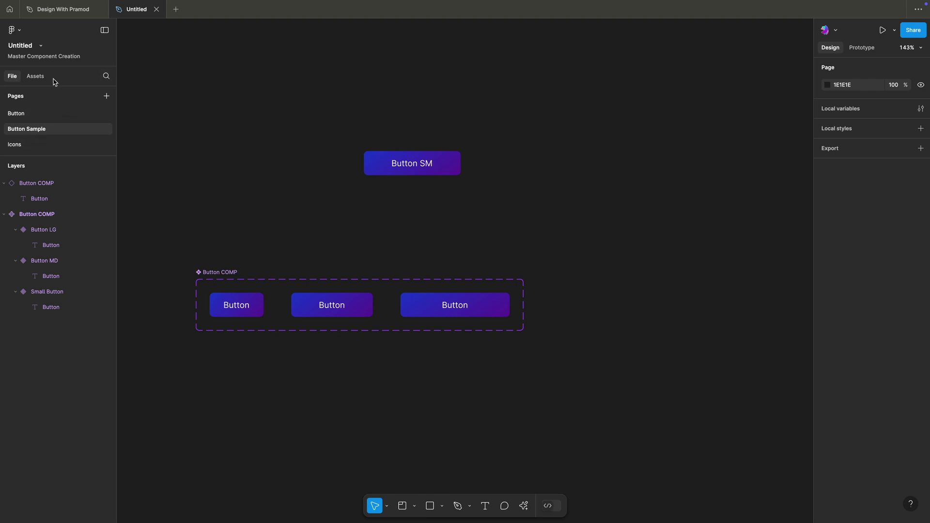
Find this file's Add icon component in the assets and insert it before the text of the small variant in Button COMP
click(35, 76)
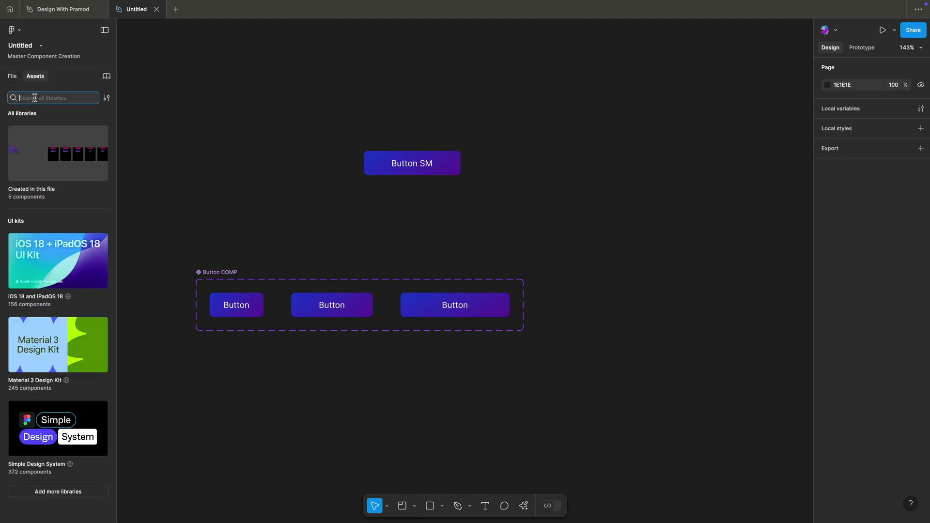
text(add)
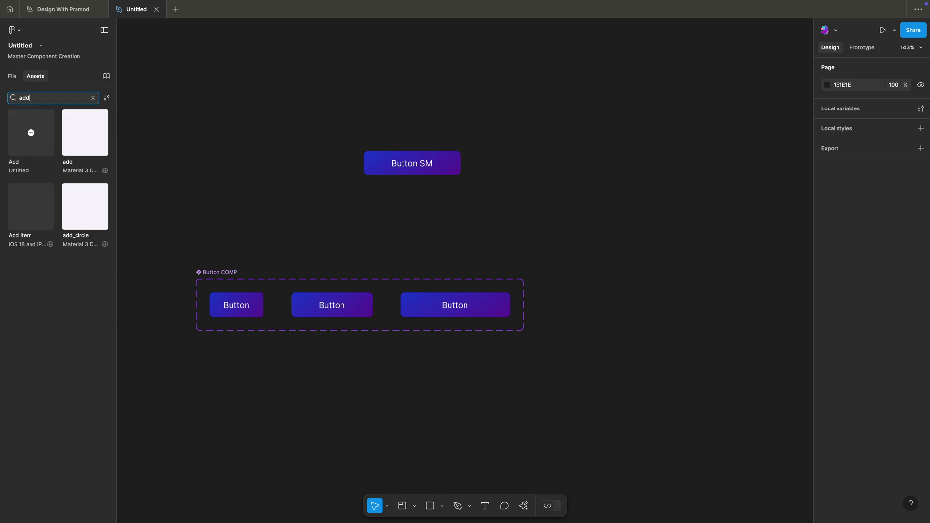
drag(31, 131, 216, 299)
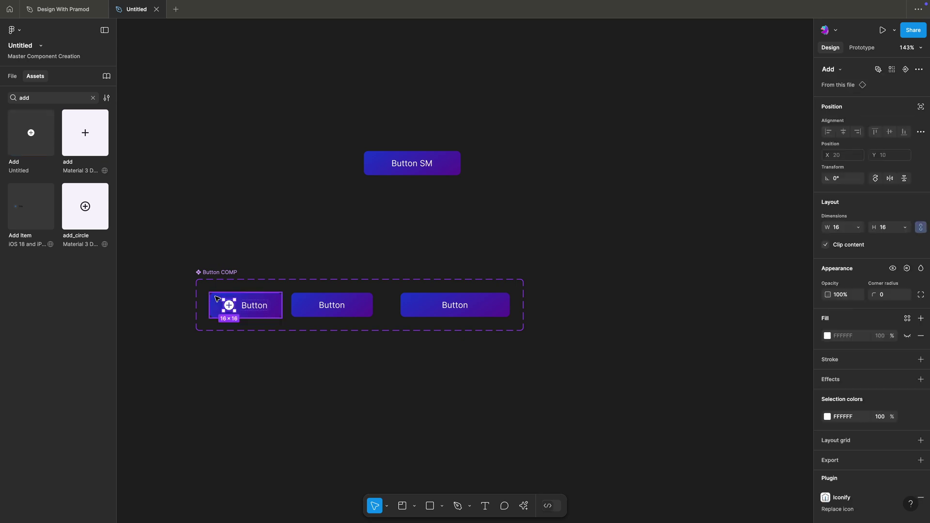
click(277, 249)
Search the assets for "share" and insert the Share icon before the text of the medium variant
click(59, 93)
key(BackSpace)
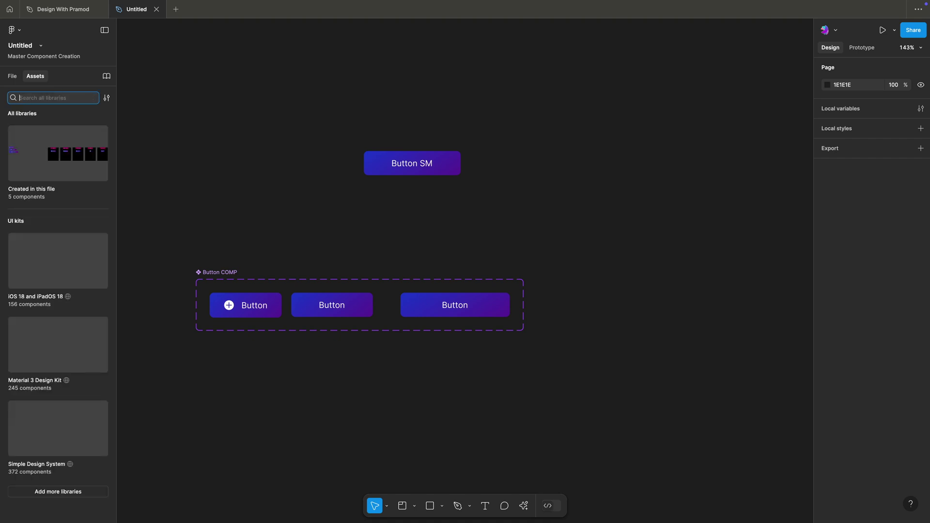
text(share)
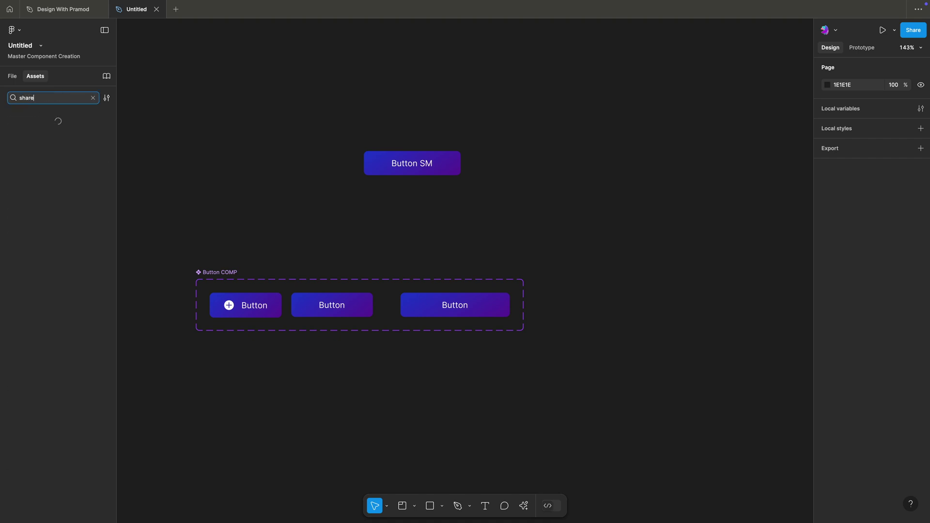
drag(37, 140, 320, 306)
click(316, 223)
Search the assets for "upload" and insert this file's Upload icon before the text of the large variant
double_click(39, 98)
text(upload)
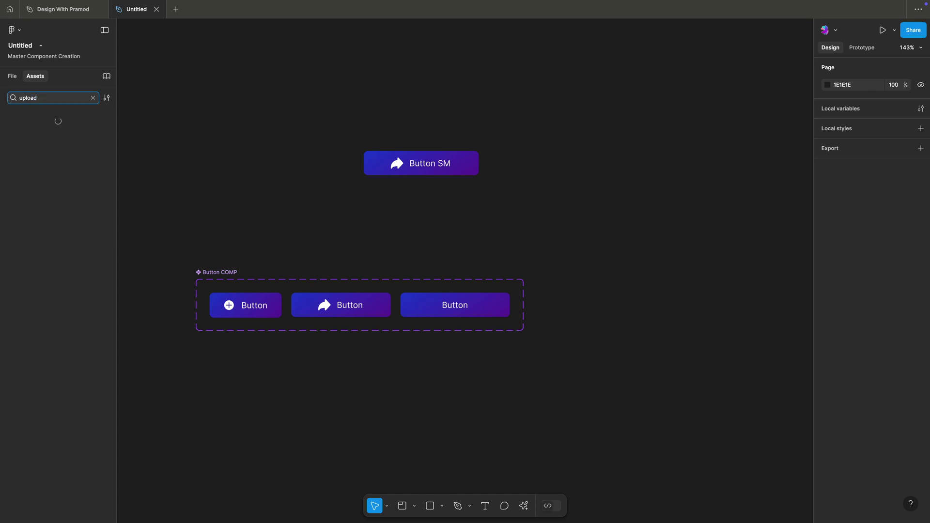
drag(31, 132, 432, 305)
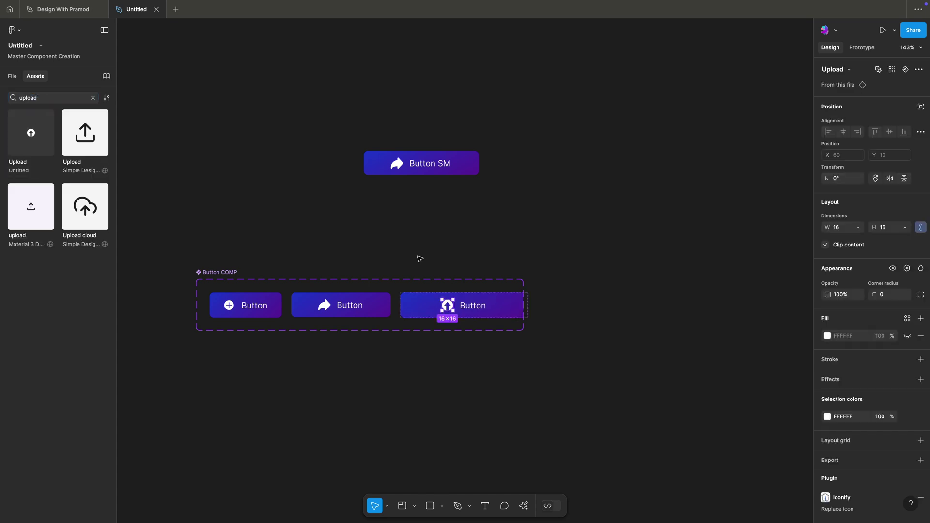
click(419, 258)
Widen the Button COMP component set to 500 so that it encloses the large variant
click(489, 323)
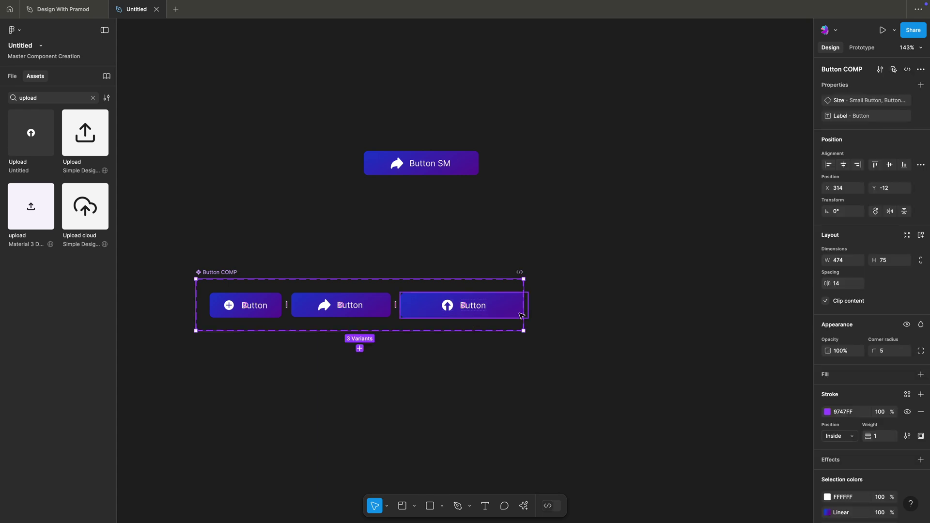
mouse_move(523, 308)
mouse_down()
mouse_move(573, 310)
mouse_move(541, 310)
mouse_up()
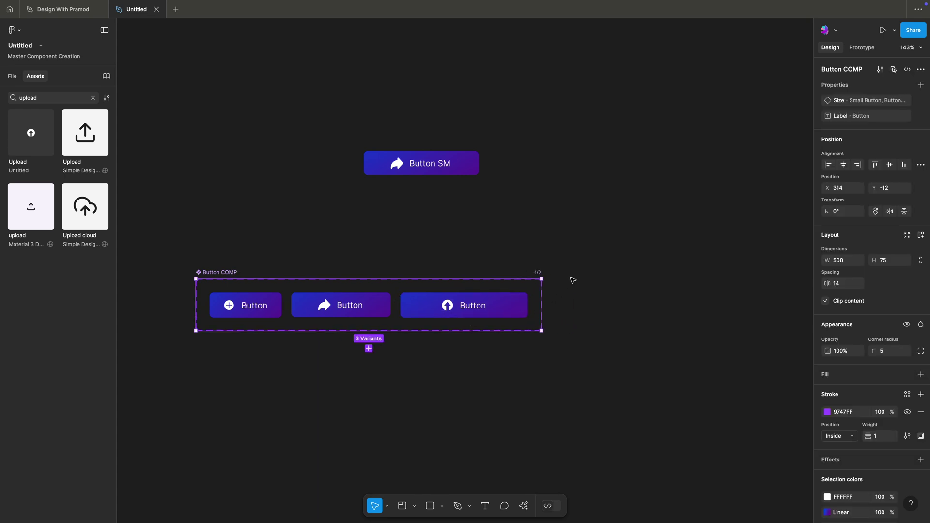
click(576, 274)
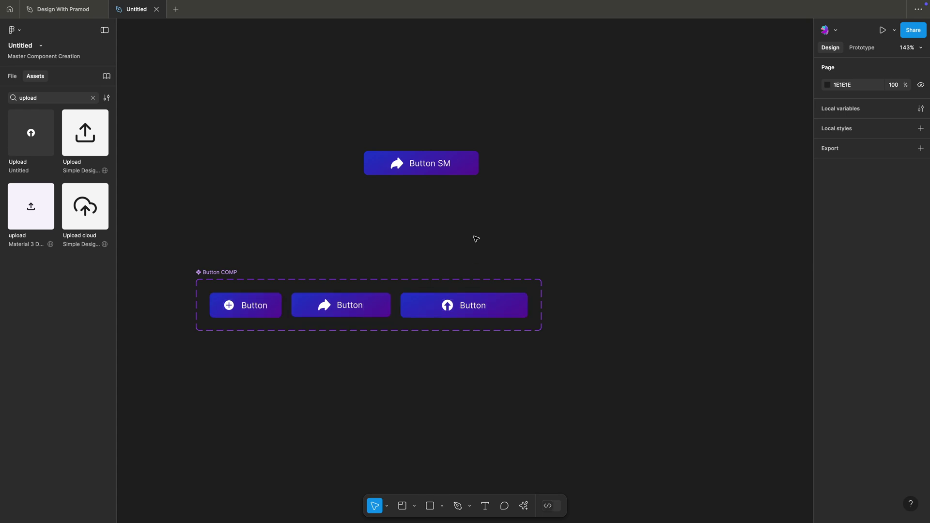
click(439, 174)
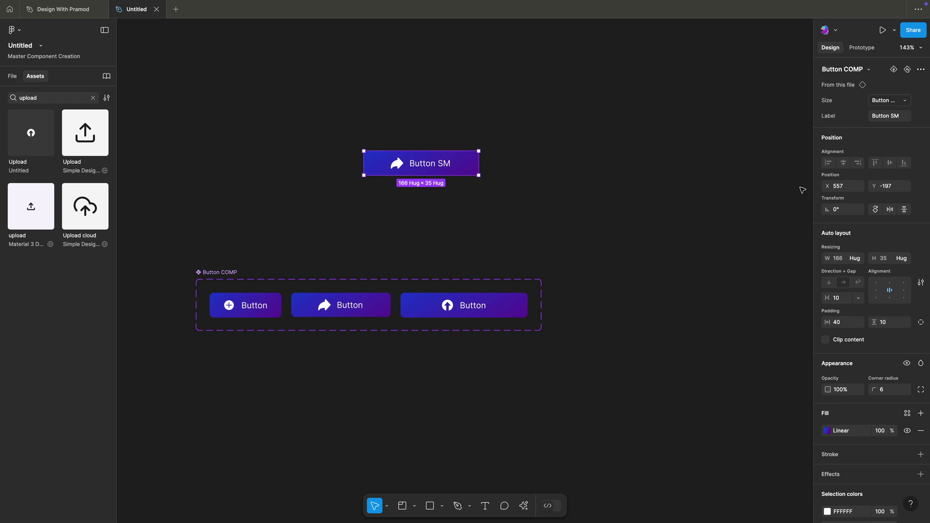
click(615, 134)
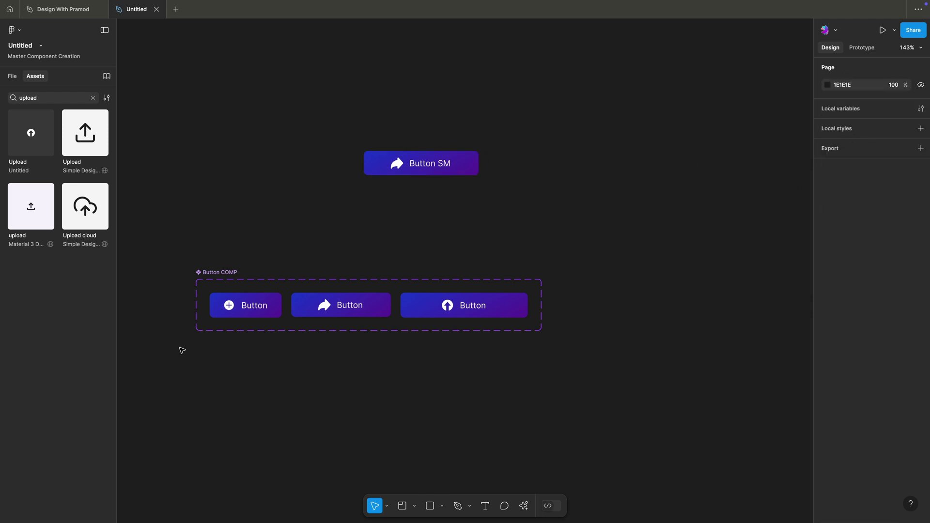
Create an instance swap property named Icon from the small variant's Add icon, keeping Add as its value
click(232, 315)
click(232, 311)
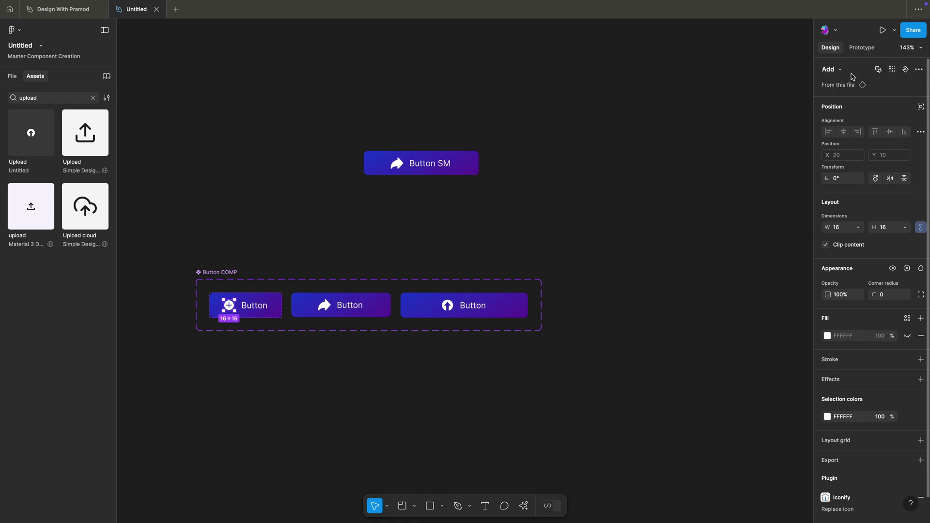
click(907, 73)
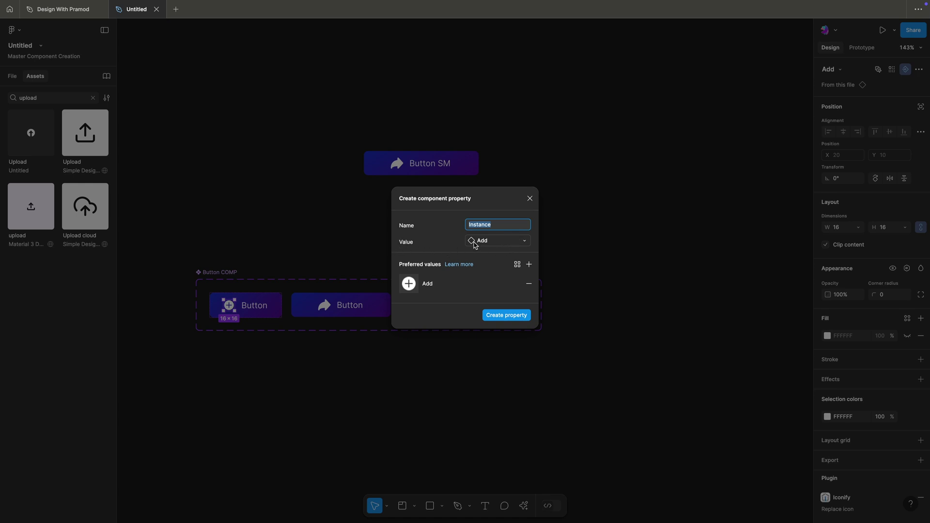
click(525, 244)
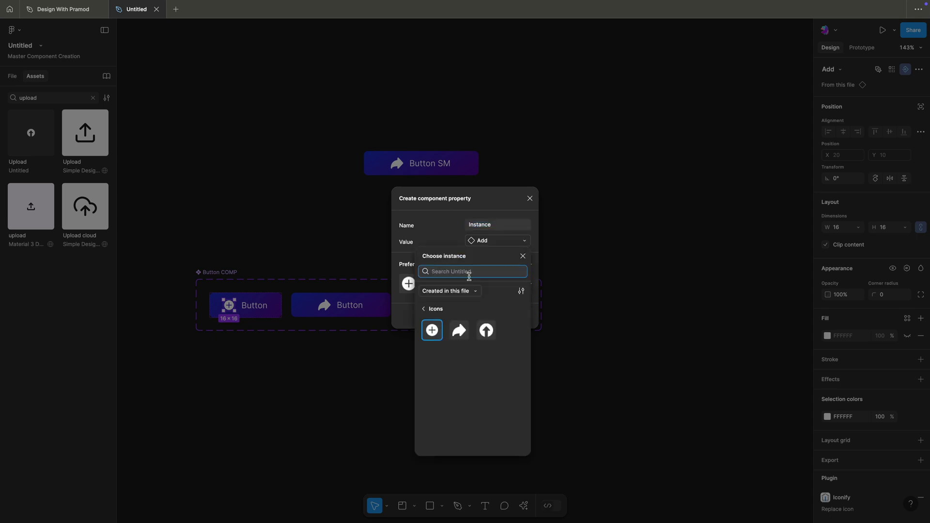
click(523, 256)
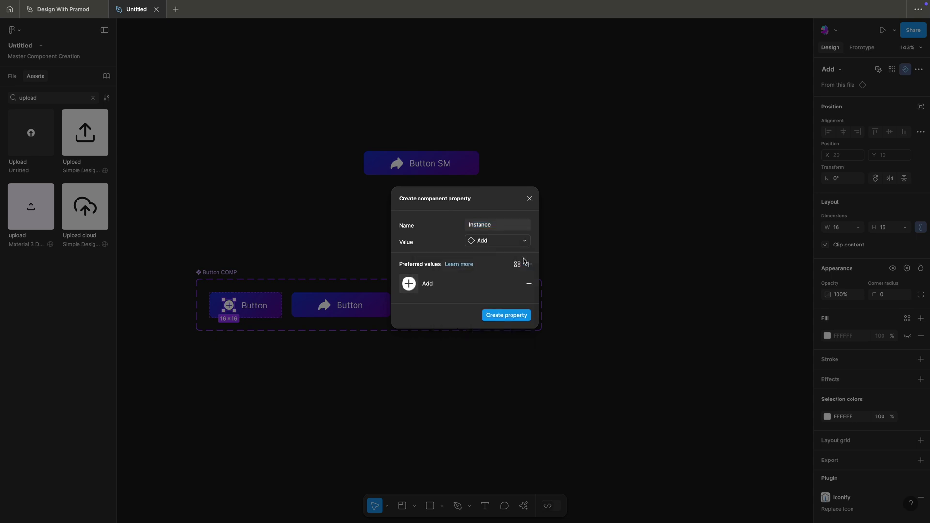
click(509, 227)
text(Icon)
key(Return)
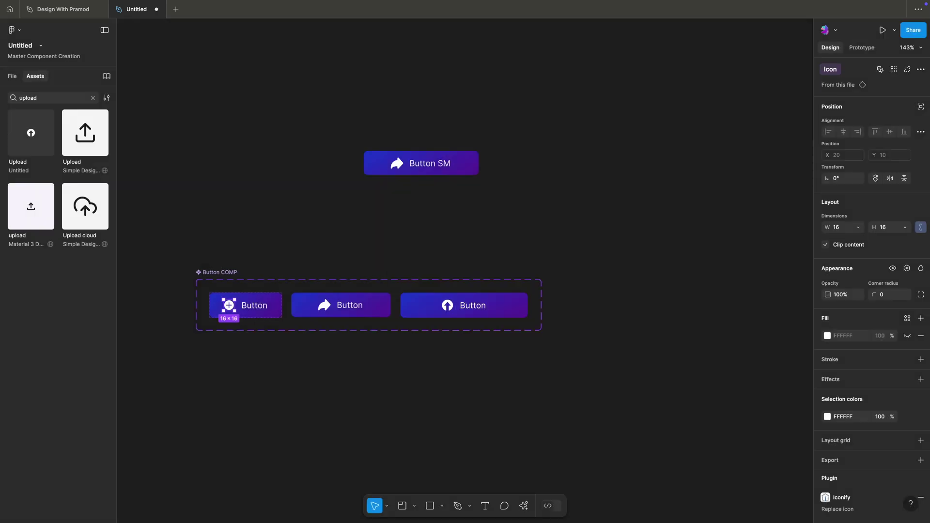
click(500, 214)
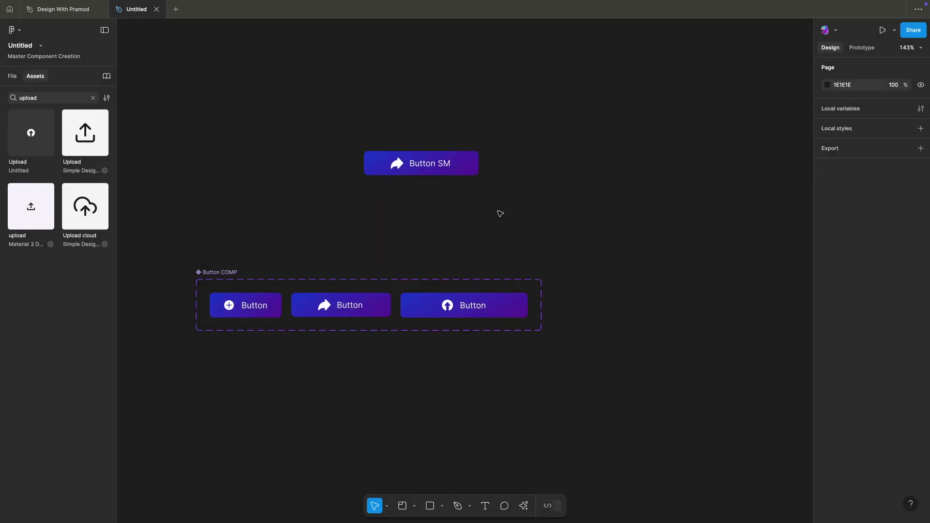
Switch the Size of the instance above Button COMP to Small Button
click(461, 169)
click(463, 191)
click(452, 169)
click(888, 101)
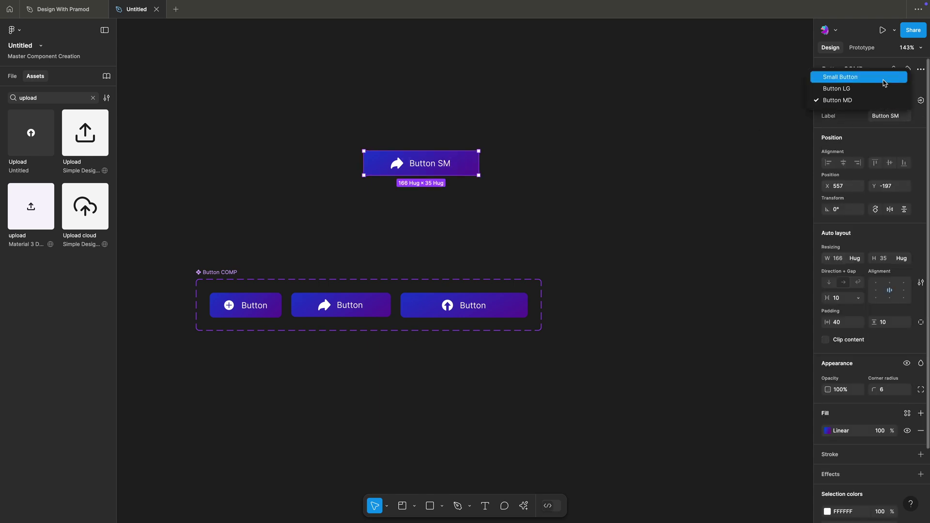
click(884, 80)
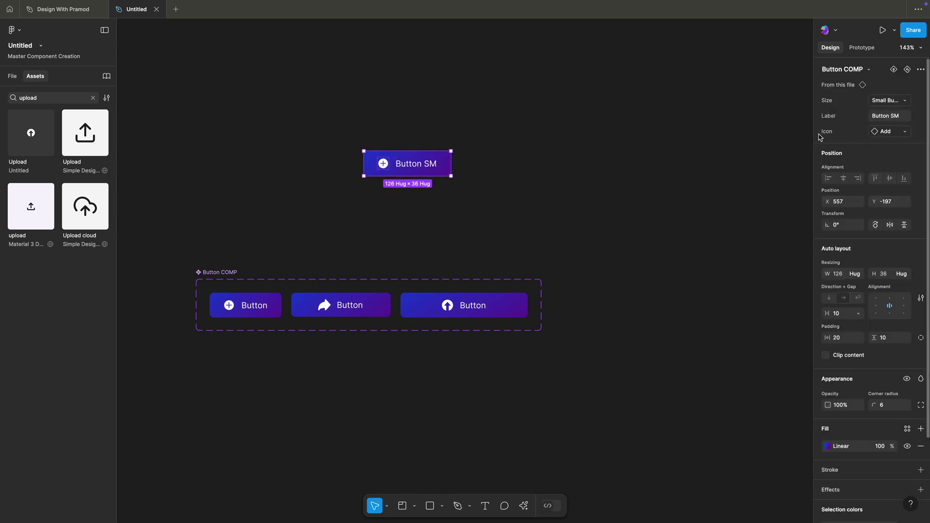
Try the Share icon on the small button instance and set its Icon property to Upload
click(905, 132)
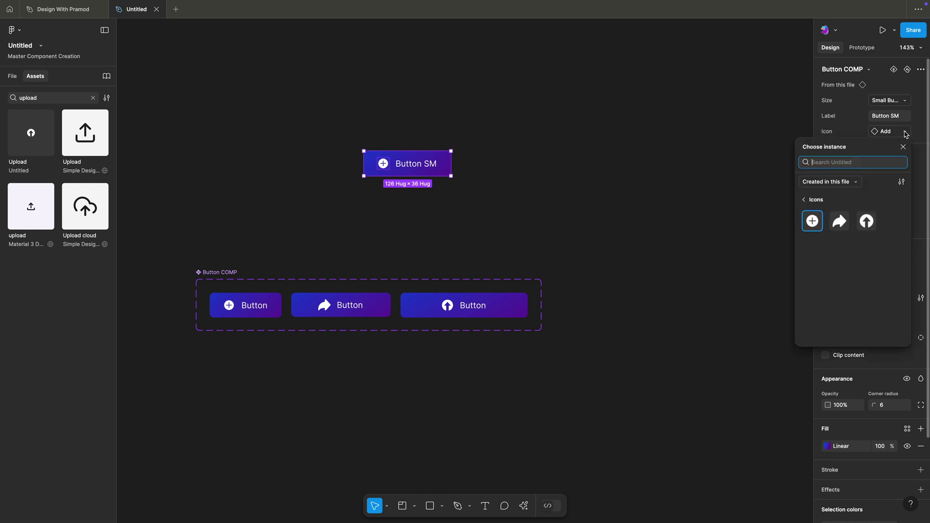
click(840, 222)
click(882, 132)
click(867, 218)
click(715, 188)
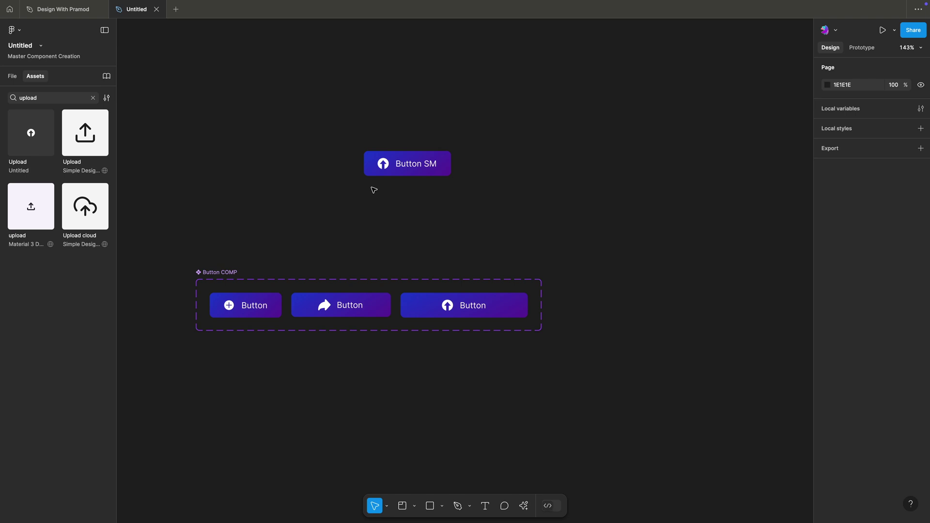
Apply the existing Icon property to the Share icon in the medium variant and the Upload icon in the large variant
click(326, 308)
click(326, 308)
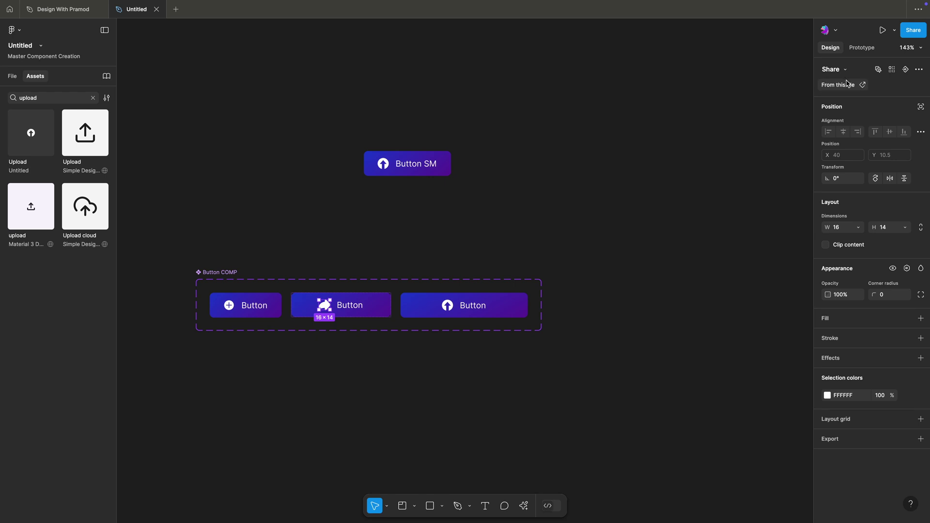
click(905, 71)
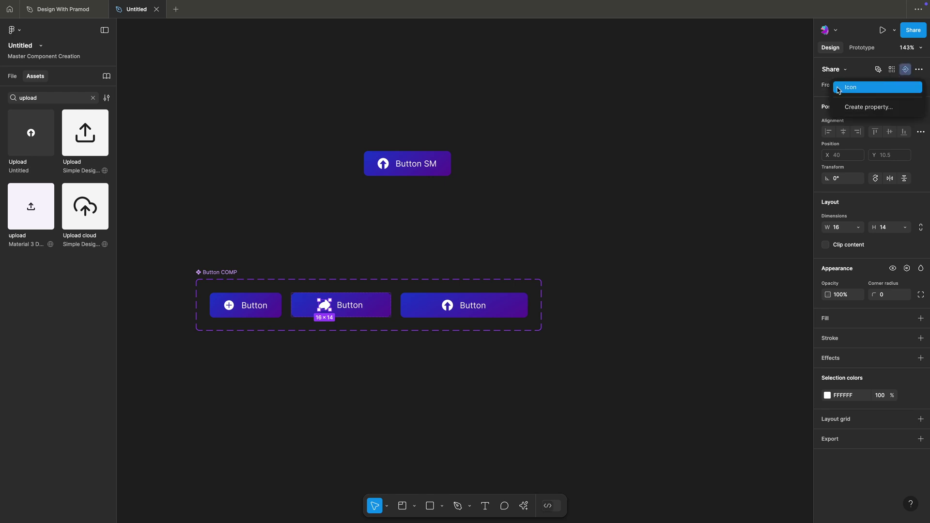
click(875, 91)
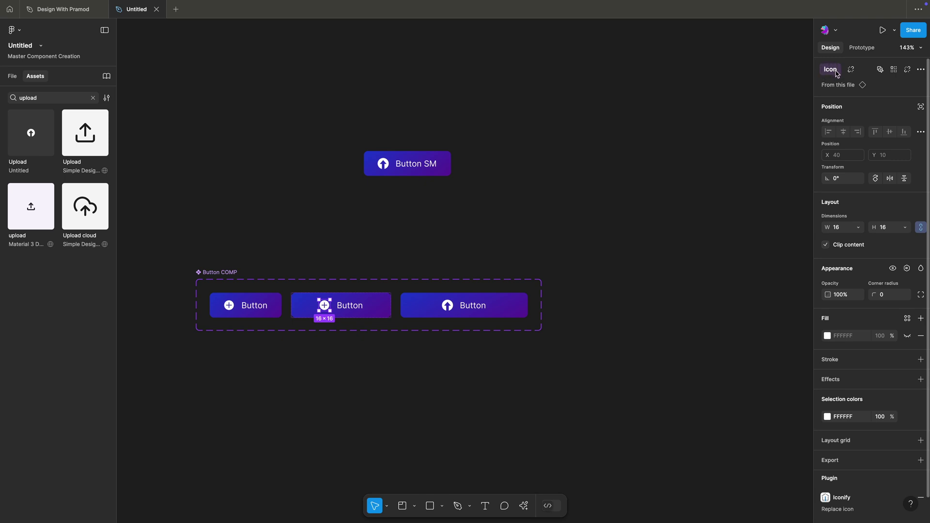
click(590, 161)
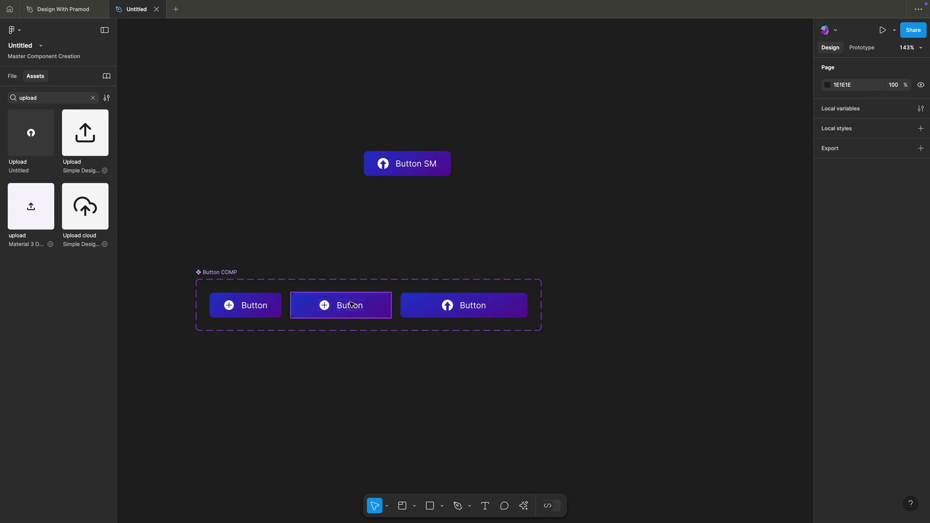
double_click(447, 305)
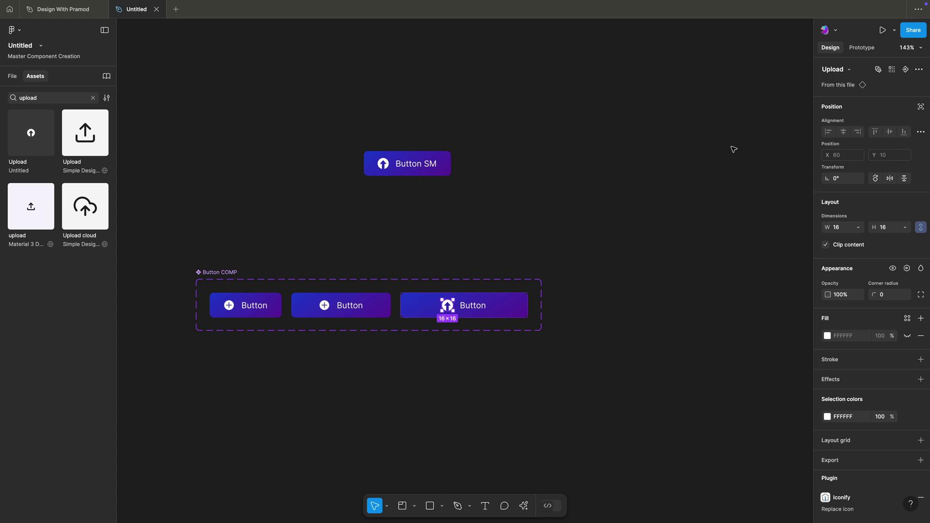
click(906, 69)
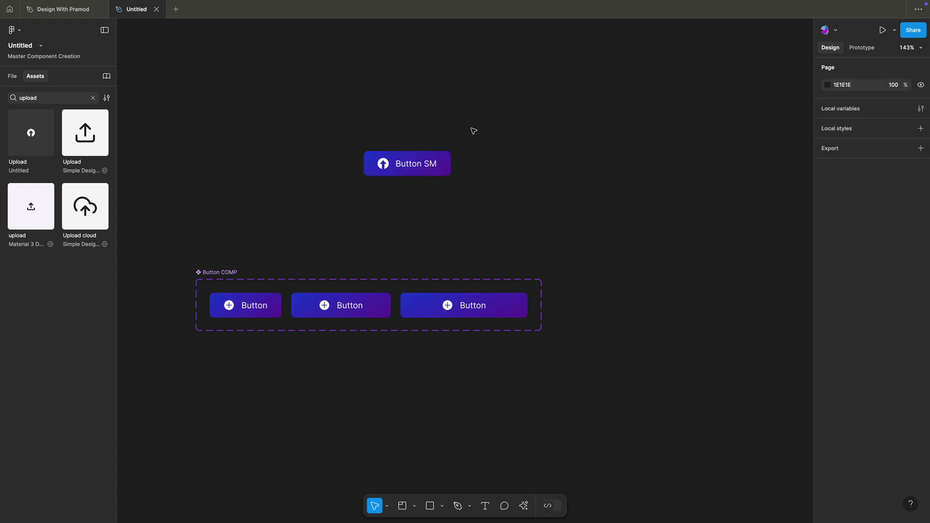
Duplicate the Button SM instance beside the original and delete the copy
click(437, 167)
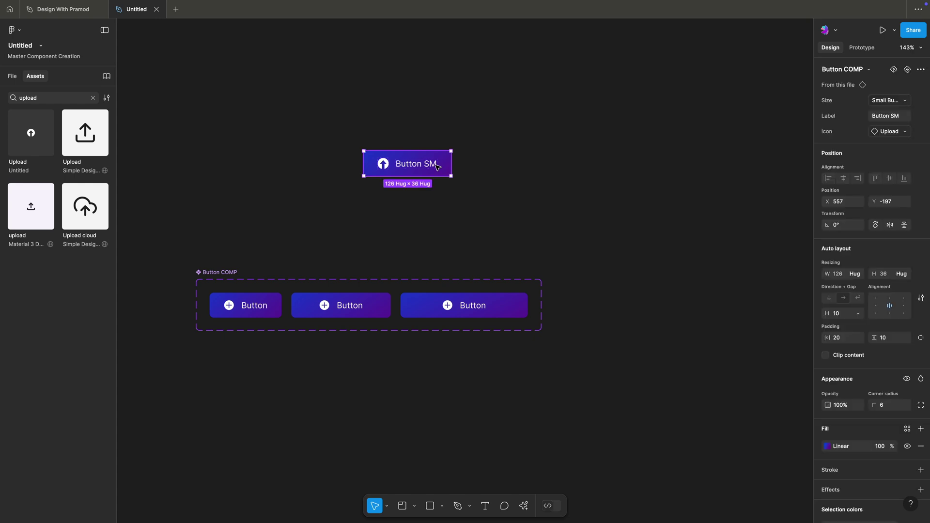
drag(437, 167, 560, 167)
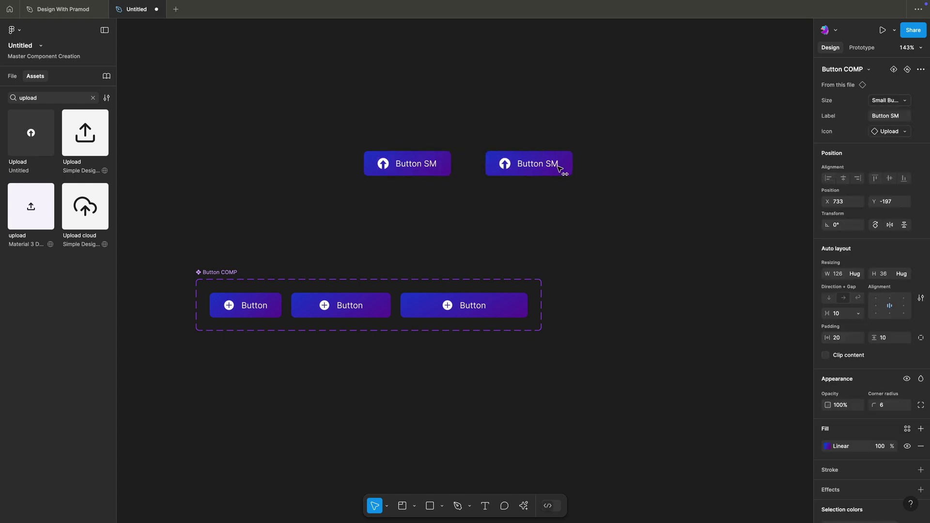
click(567, 120)
click(556, 166)
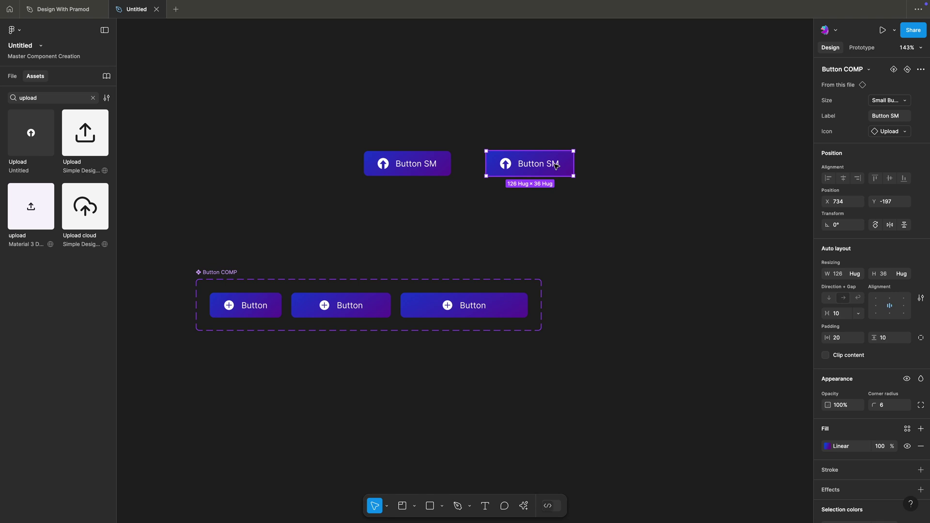
key(Delete)
Duplicate the Button SM instance beside the original and set the copy's Size to Button MD
click(444, 173)
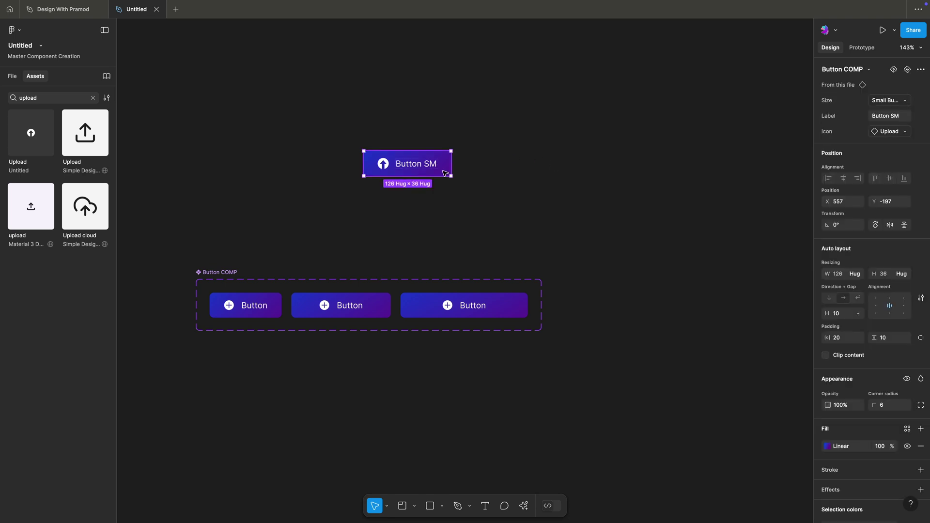
drag(444, 173, 570, 175)
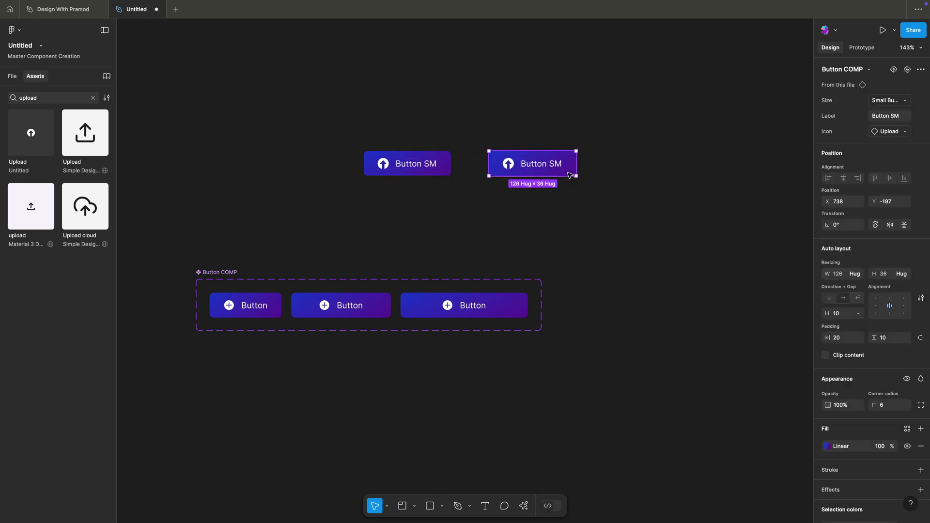
click(890, 100)
click(887, 113)
Duplicate the medium button instance further along the row and set the copy's Size to Button LG
click(648, 146)
click(572, 159)
drag(572, 158, 734, 159)
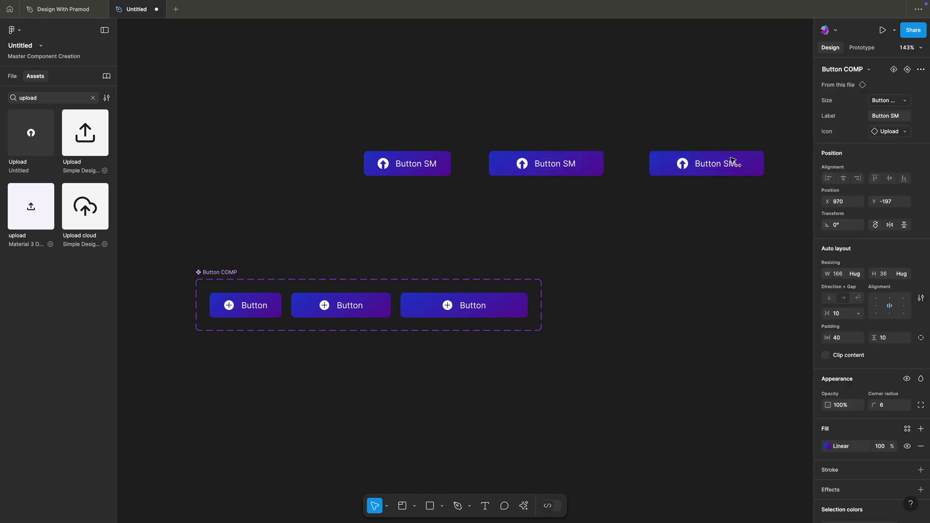
scroll(689, 155, right, 3)
click(646, 152)
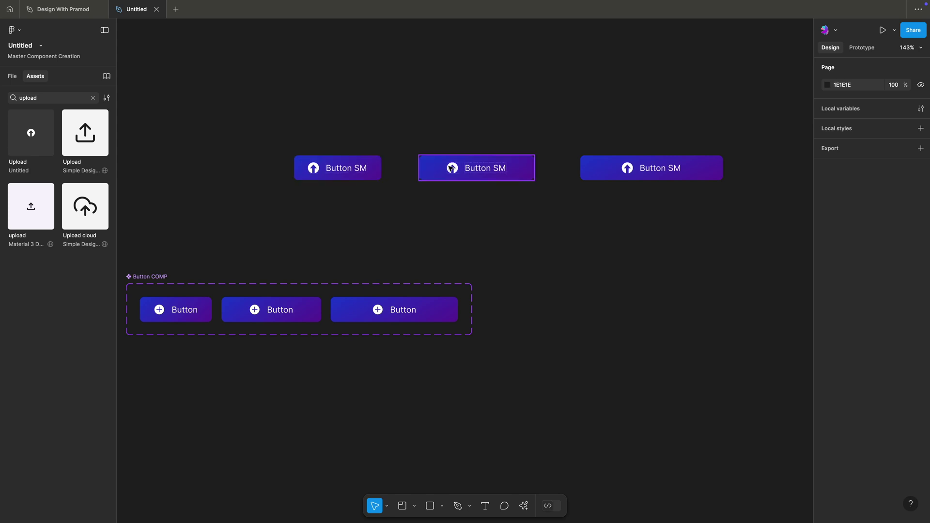
Change the Icon property of the medium button instance to Share
click(451, 170)
click(898, 133)
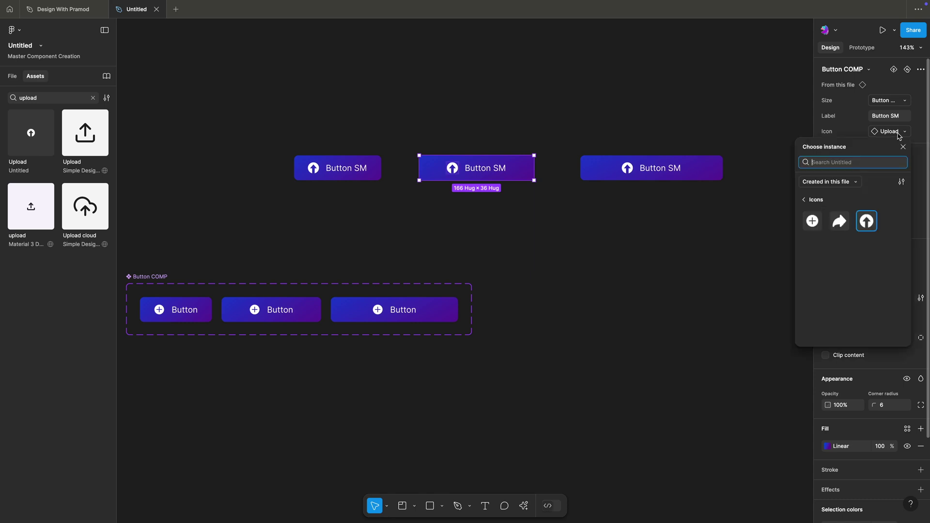
click(840, 221)
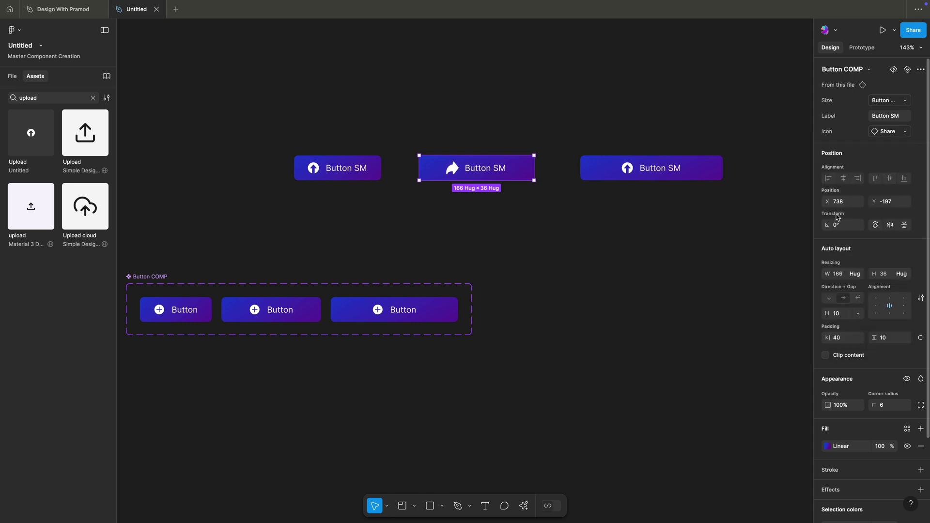
click(611, 119)
Change the Icon property of the large button instance to Add
click(629, 163)
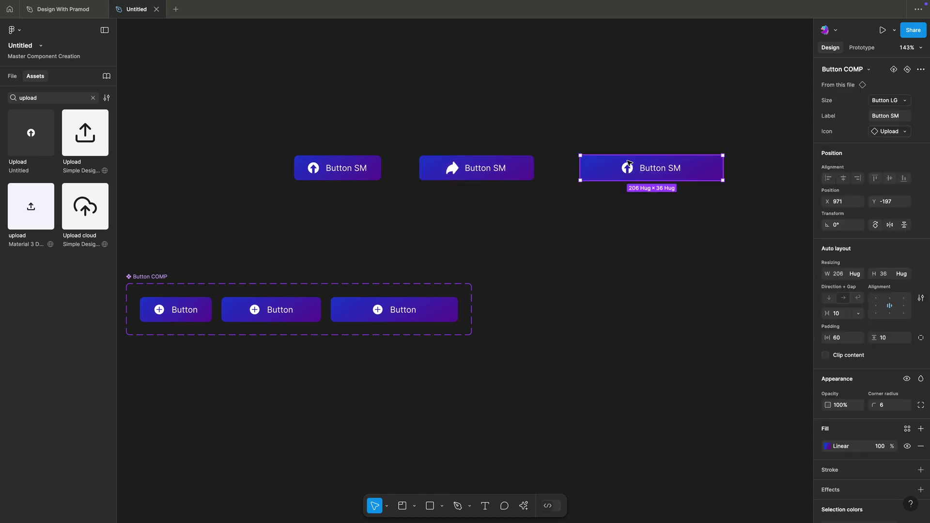
click(882, 132)
click(858, 215)
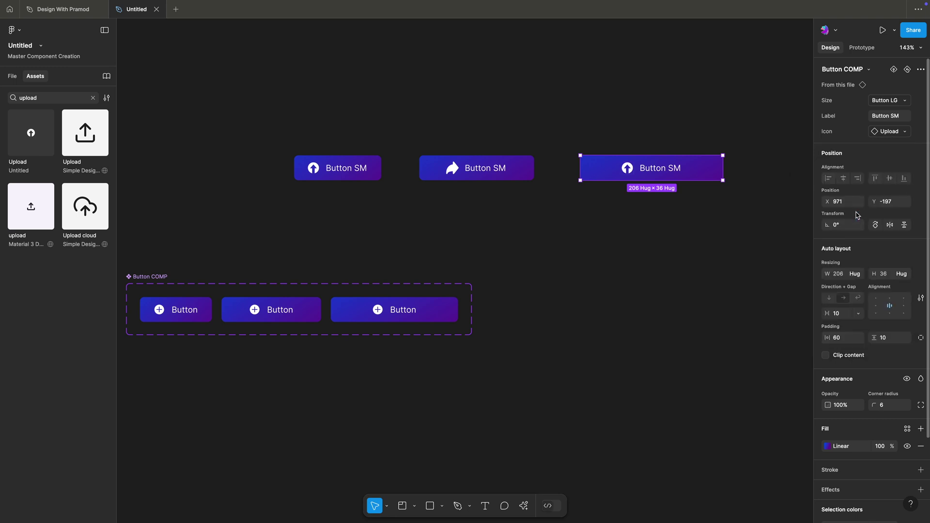
click(891, 132)
click(812, 222)
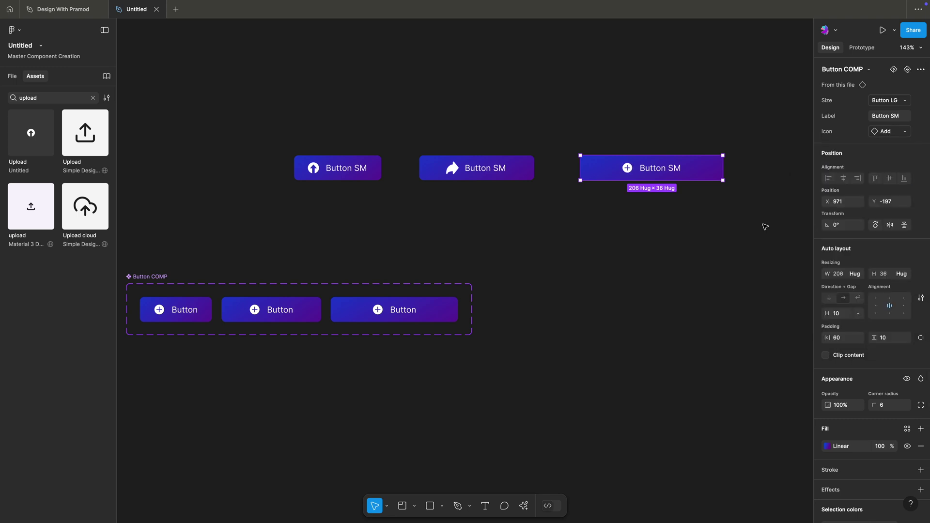
click(538, 207)
click(672, 173)
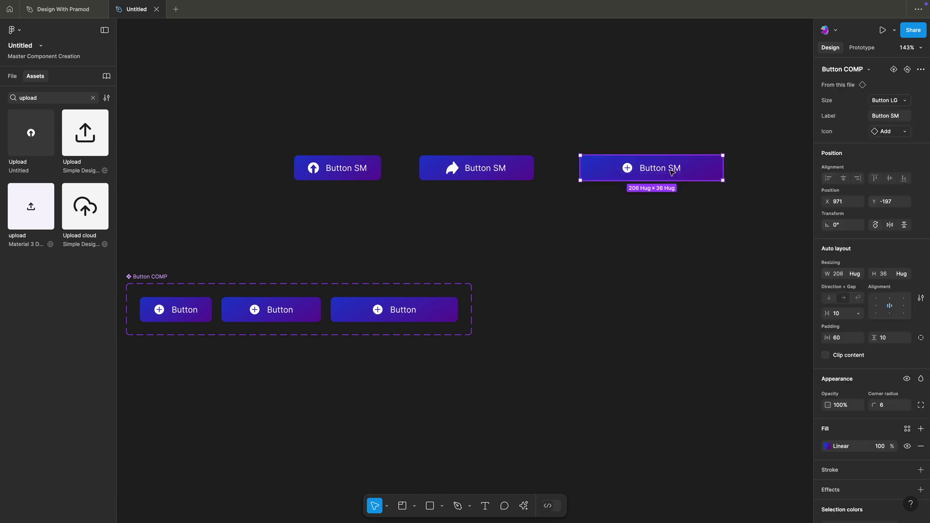
click(494, 171)
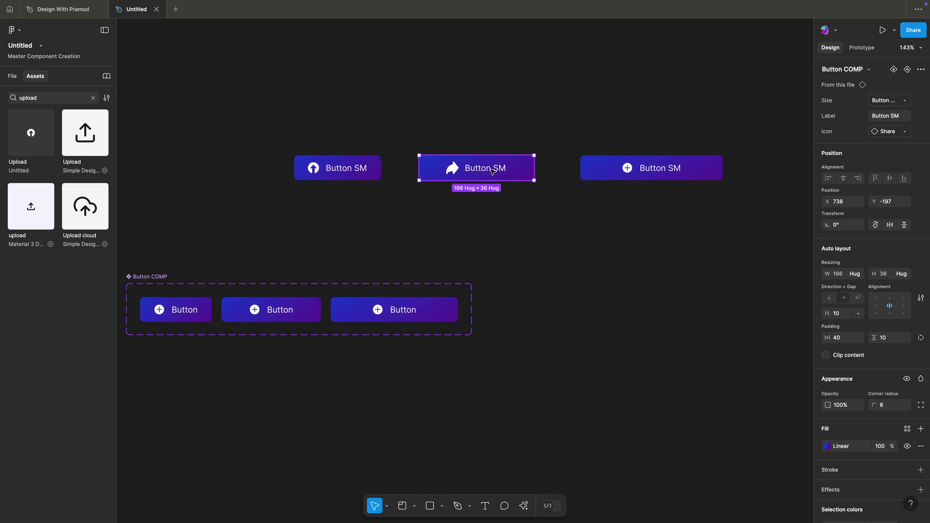
click(317, 180)
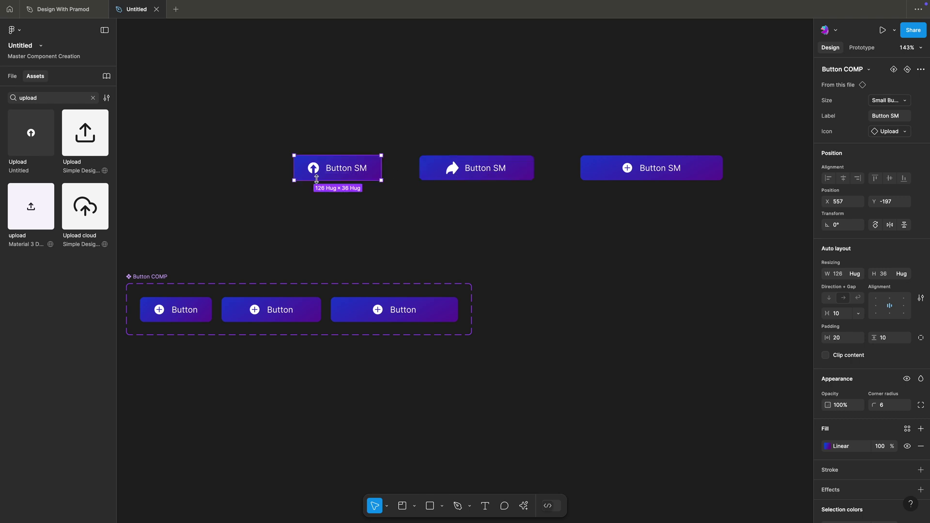
click(328, 134)
click(324, 167)
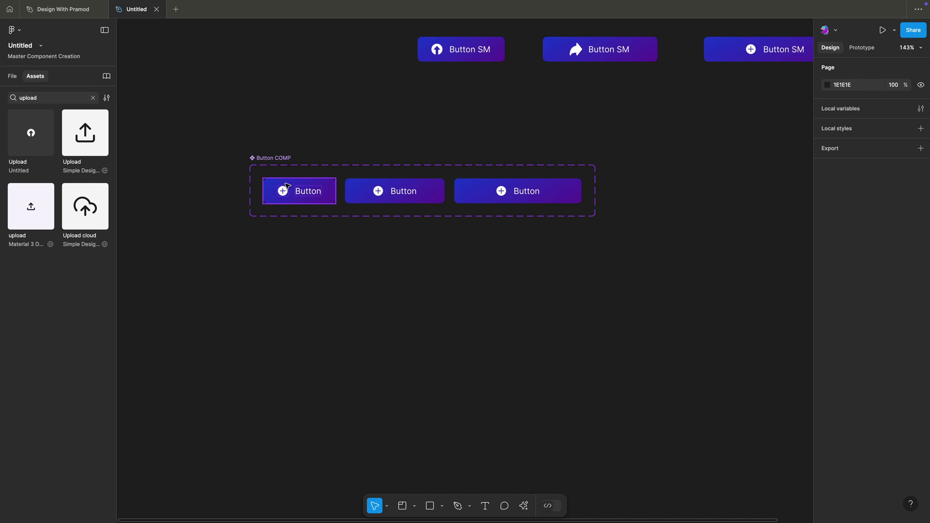
Create a Show Icon visibility property with value True on the icon in the small variant of Button COMP
click(284, 191)
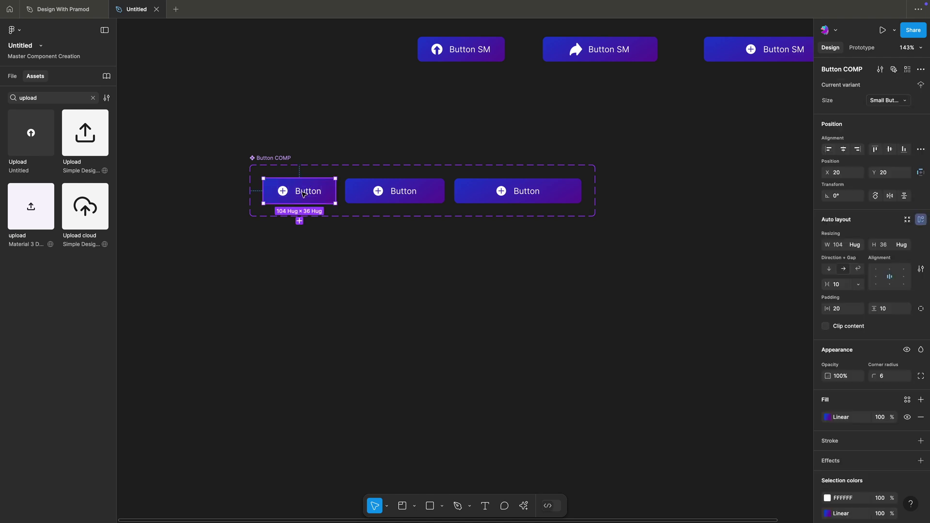
click(284, 192)
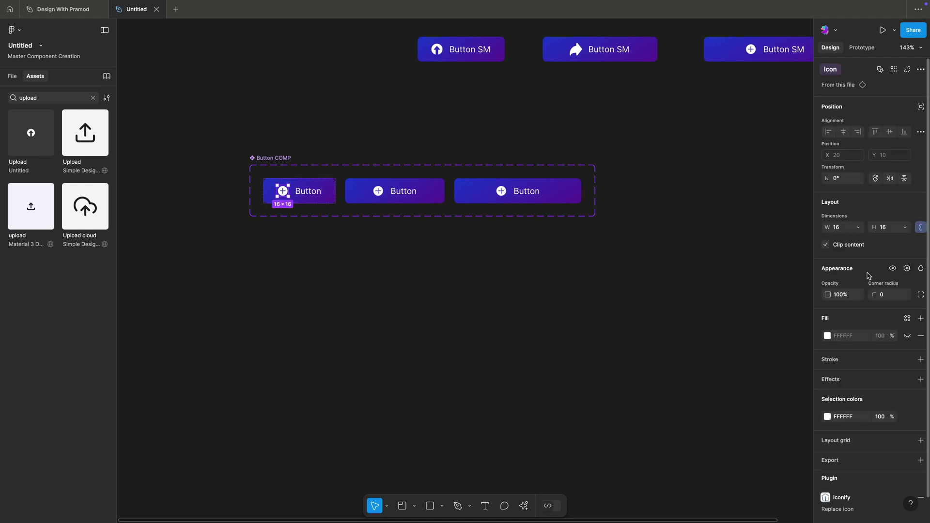
click(907, 269)
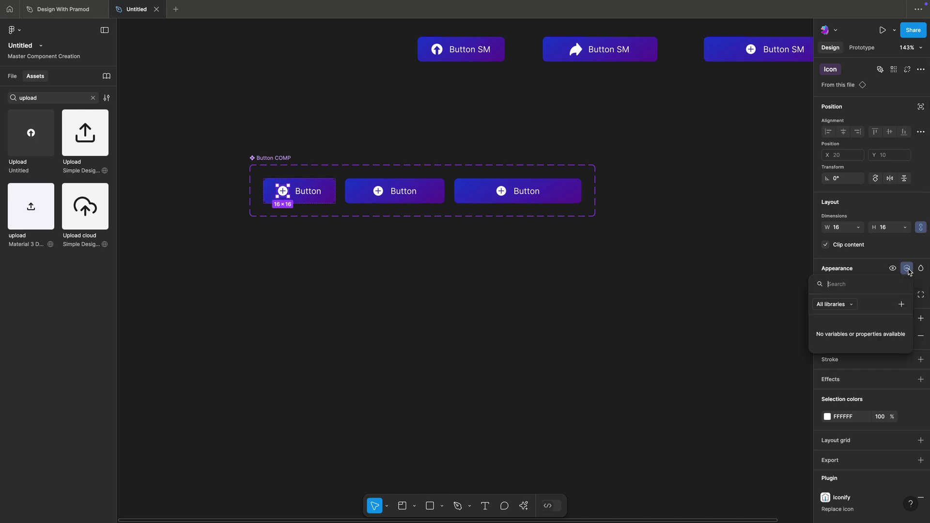
click(903, 305)
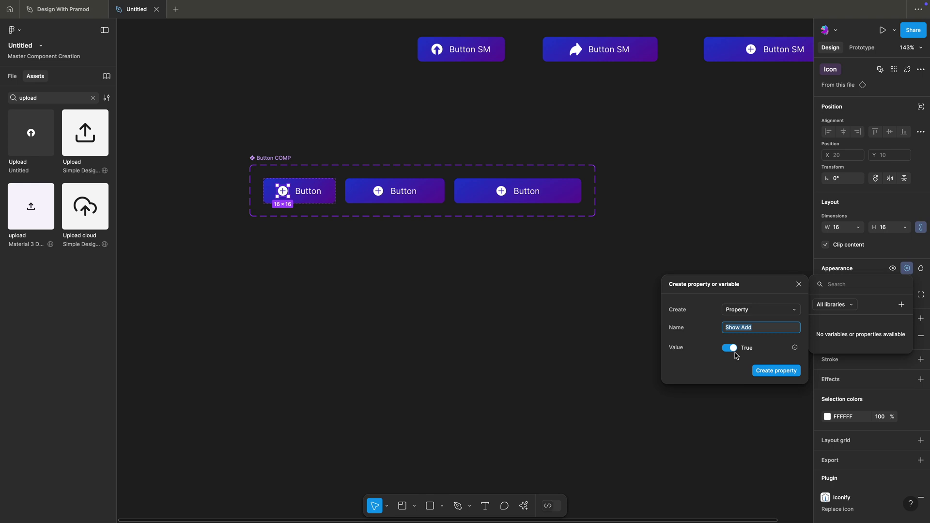
key(BackSpace)
text(Show Icon)
key(Return)
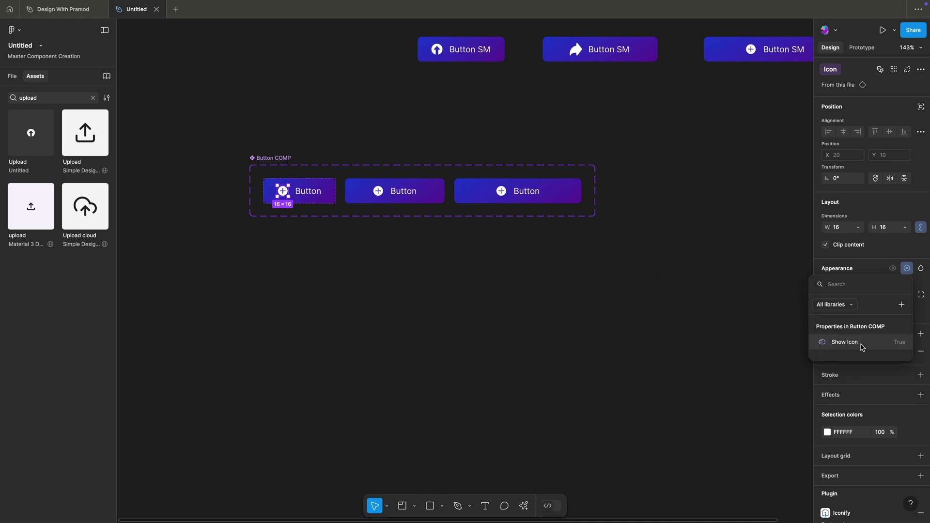
click(862, 348)
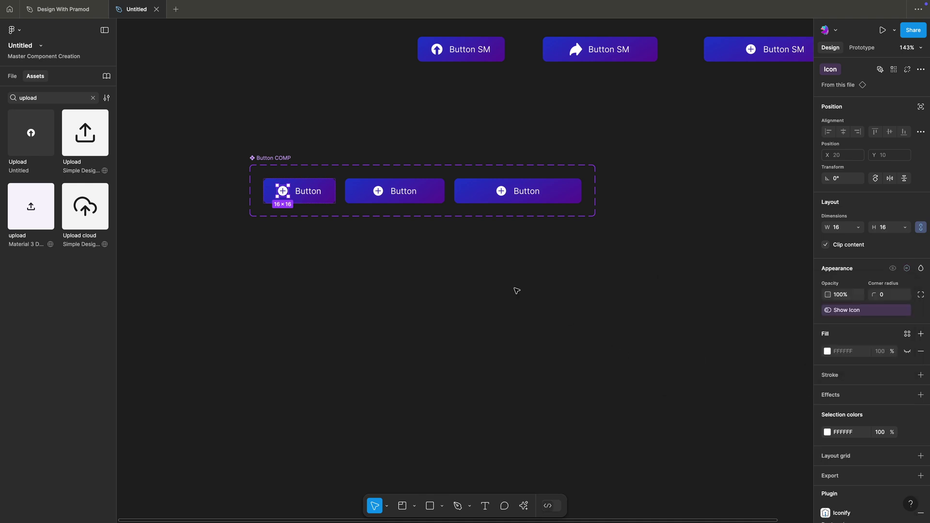
click(426, 278)
Apply the existing Show Icon property to the icon in the medium variant
click(380, 193)
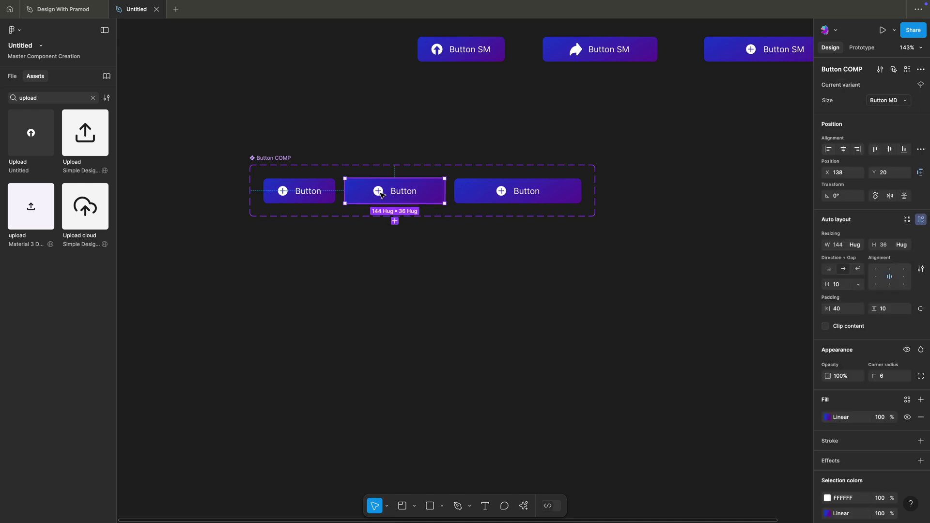
double_click(379, 192)
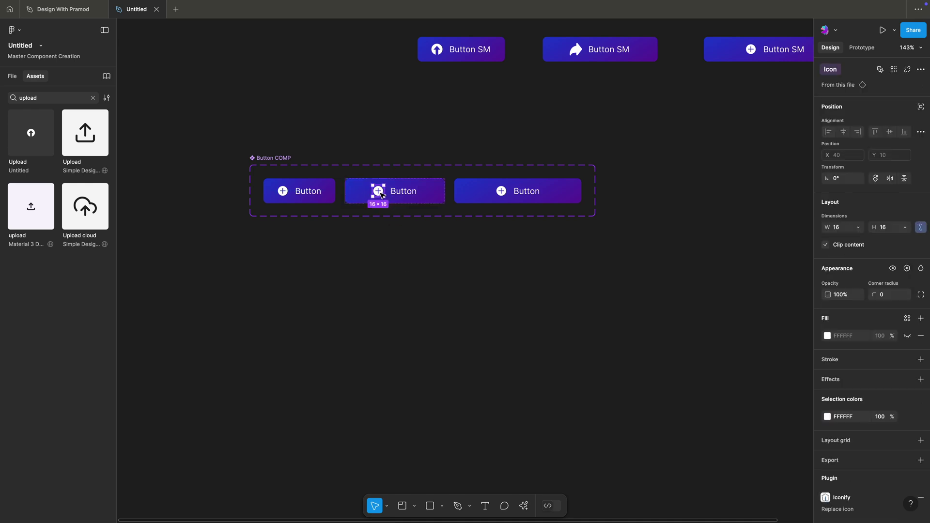
click(907, 268)
click(837, 347)
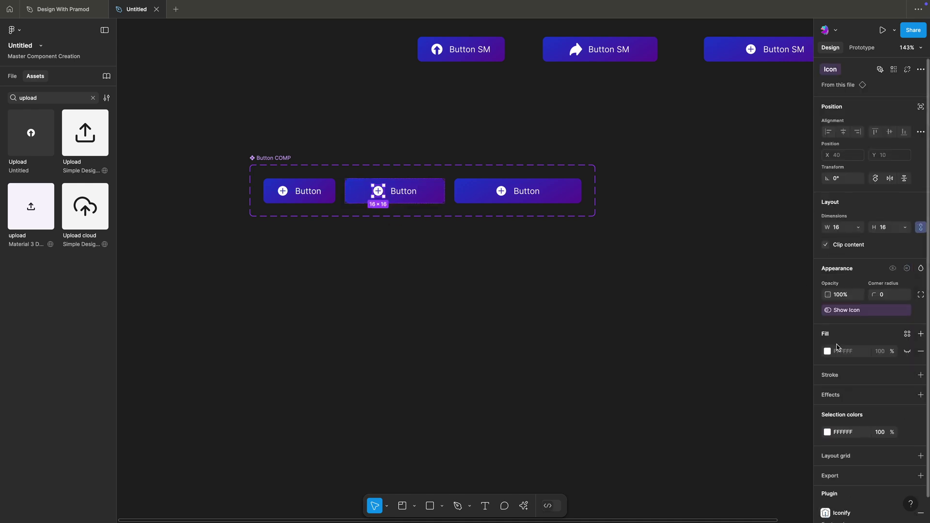
click(564, 347)
Apply the existing Show Icon property to the icon in the large variant
click(517, 192)
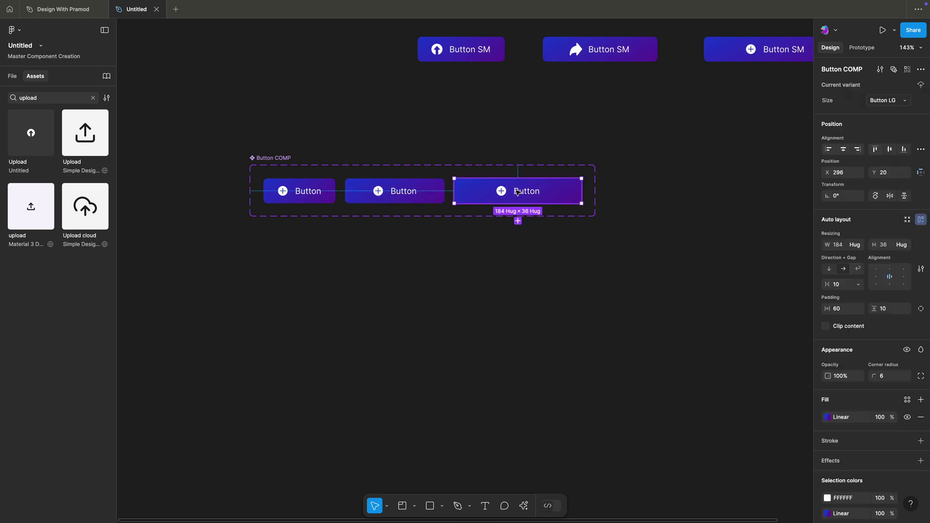
click(502, 191)
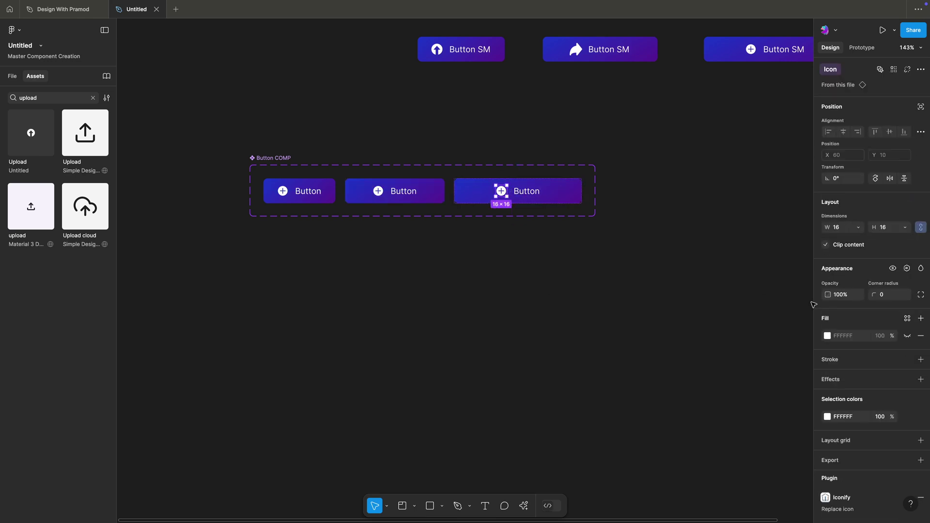
click(679, 176)
drag(679, 176, 494, 249)
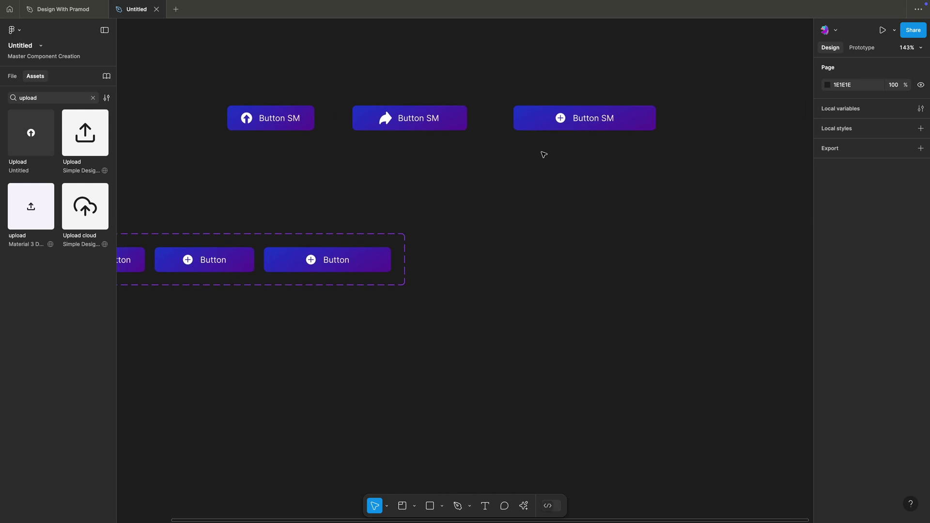
Try turning off Show Icon on the small button instance and undo the change
click(575, 125)
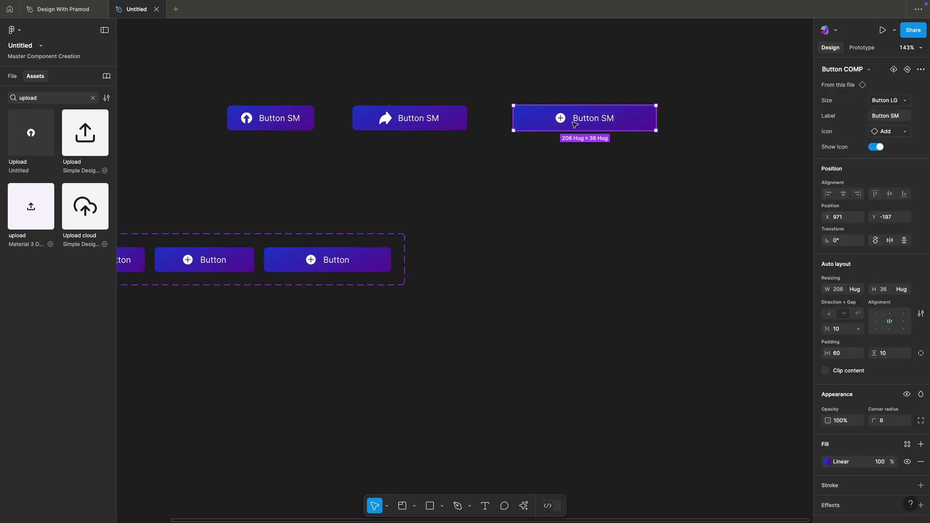
click(454, 126)
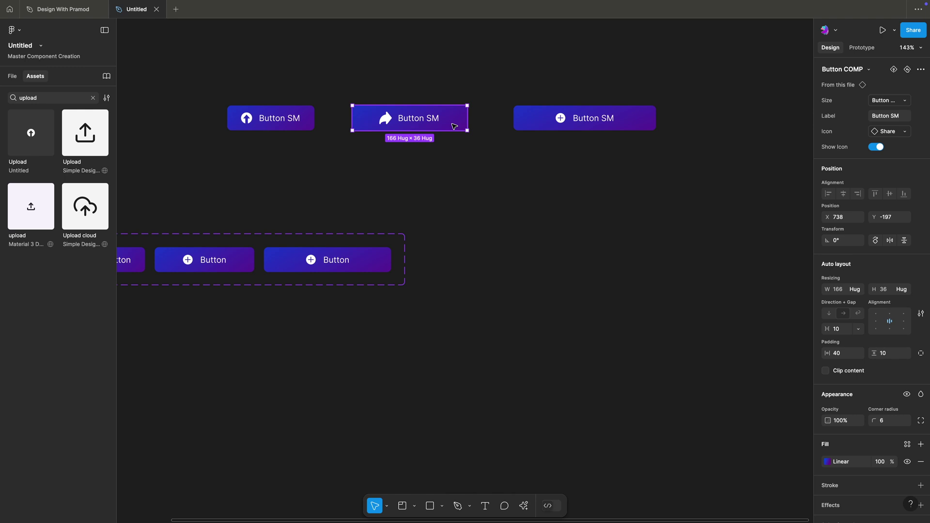
click(310, 127)
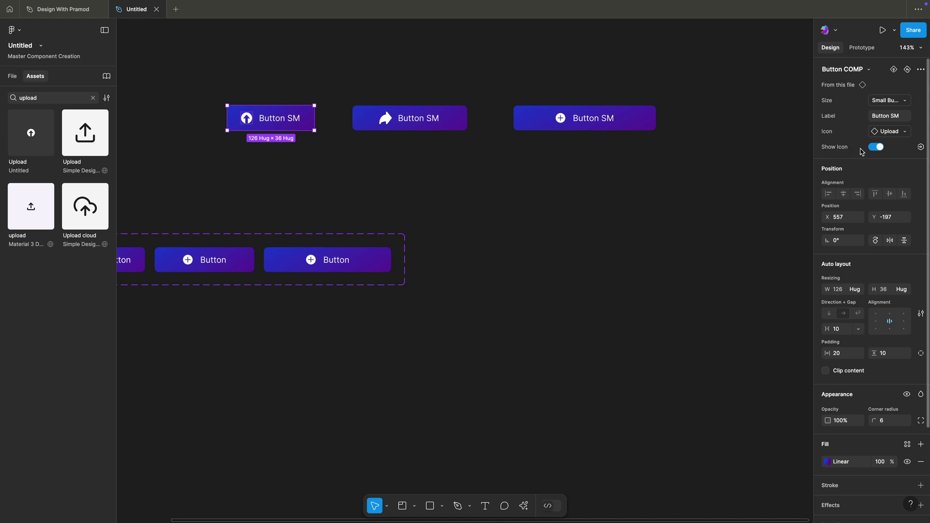
click(876, 148)
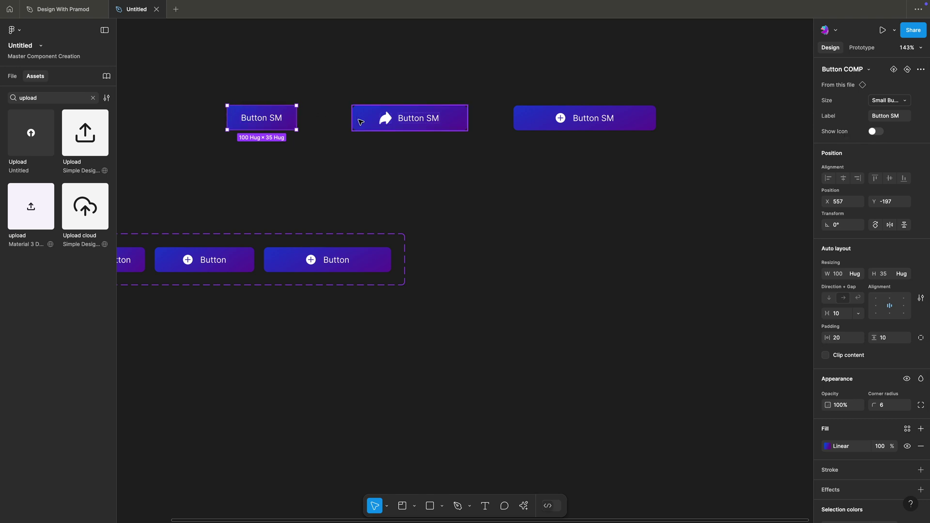
click(361, 118)
key(ctrl+z)
click(569, 161)
Create a visibility property named Show with value True on the label text in the small variant of Button COMP
drag(494, 164, 665, 160)
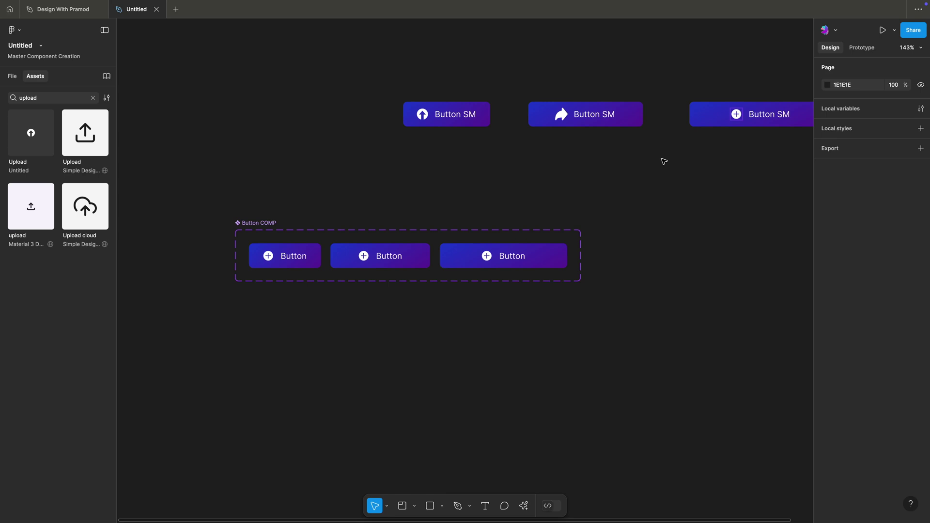
double_click(302, 259)
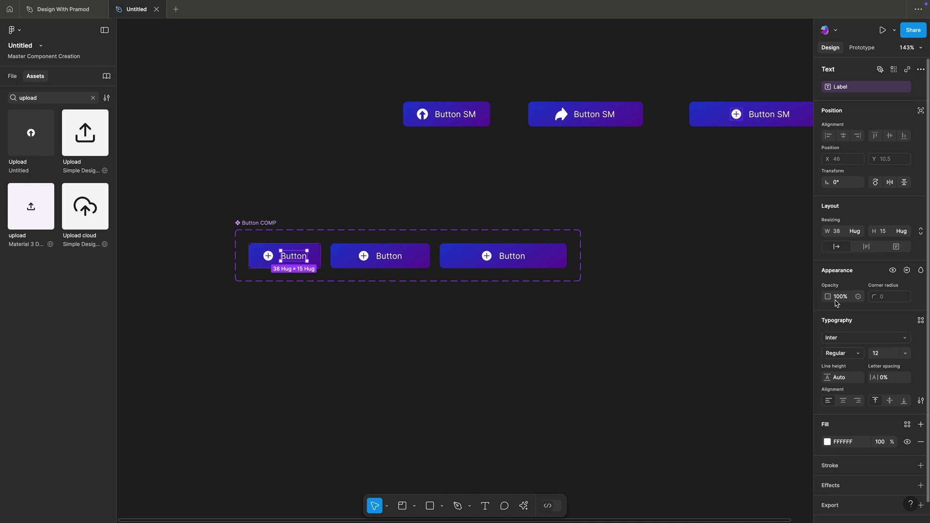
click(907, 270)
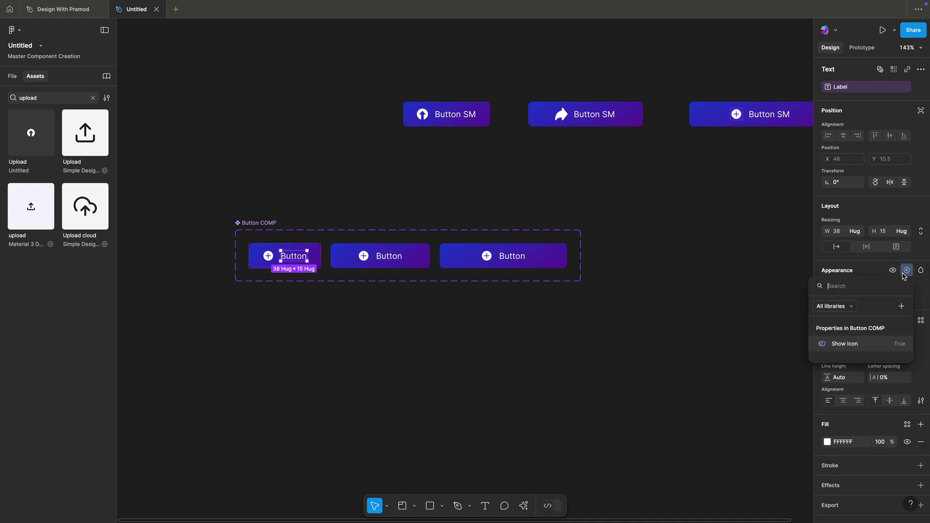
click(901, 306)
key(BackSpace)
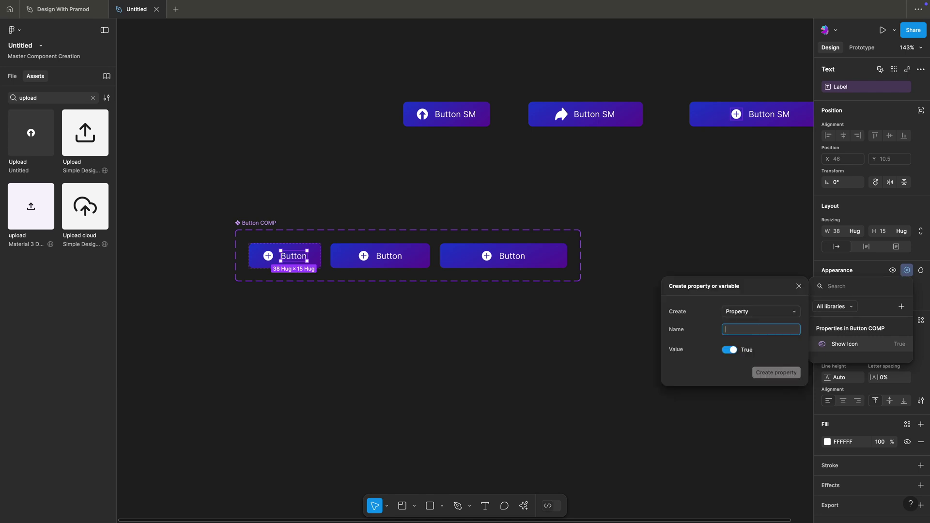
text(Show)
click(795, 373)
click(705, 351)
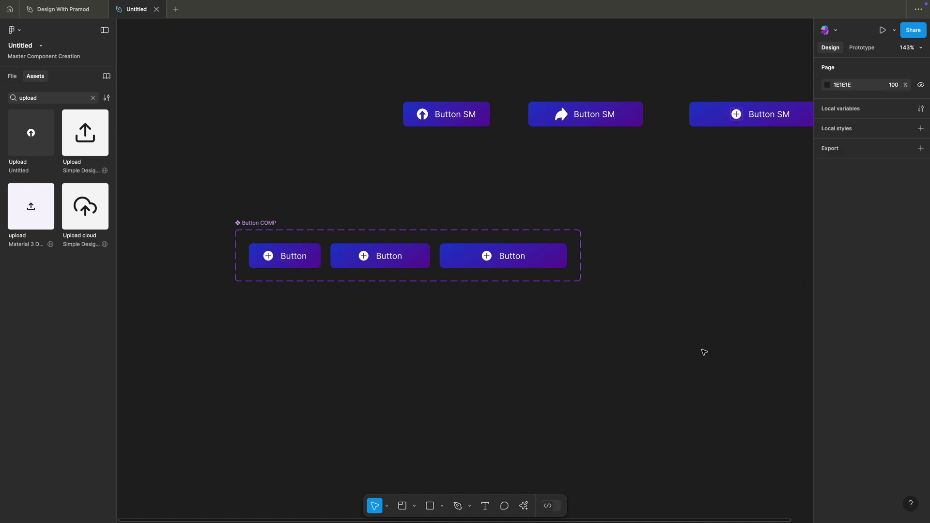
Apply the existing Show Text property to the label text in the medium and large variants of Button COMP
scroll(355, 263, right, 2)
double_click(356, 266)
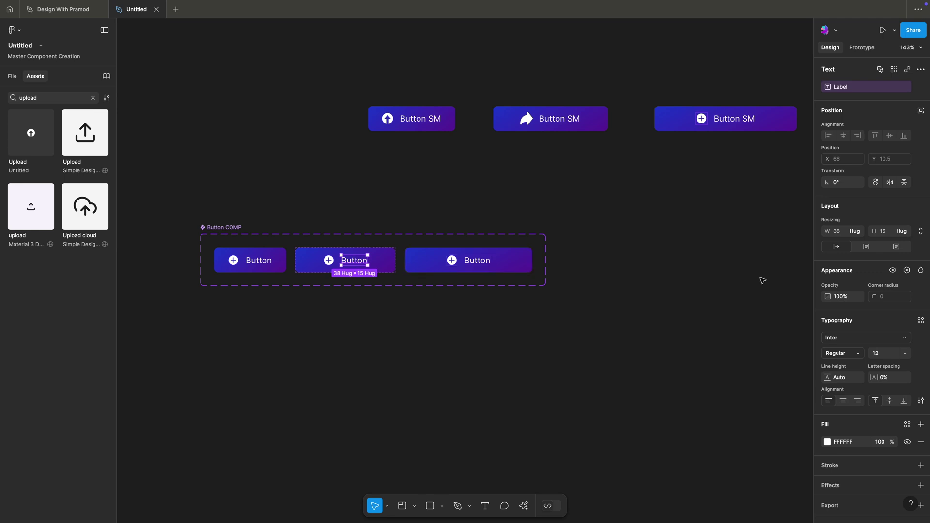
click(907, 272)
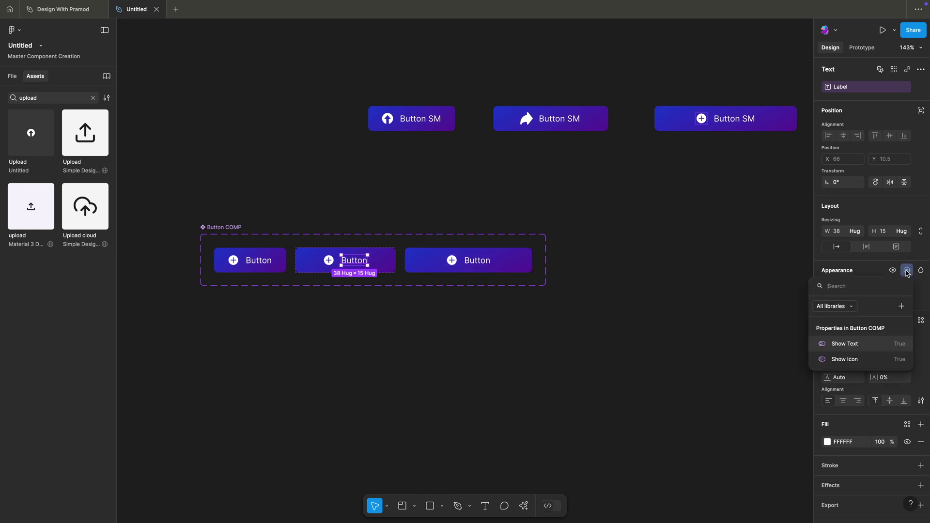
click(855, 345)
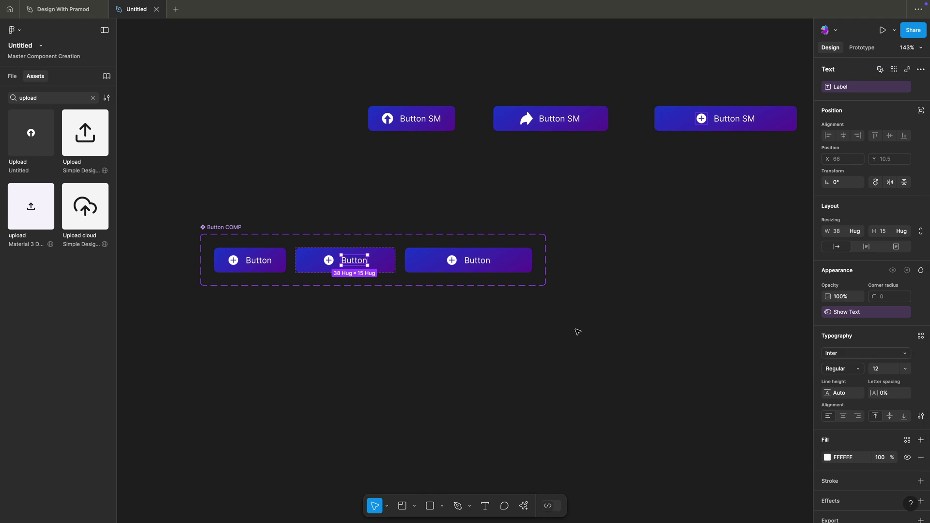
click(474, 263)
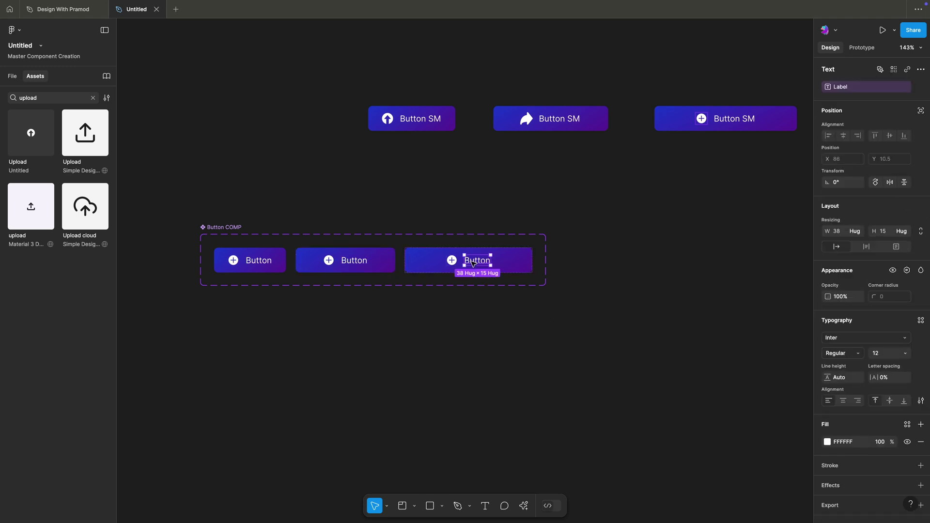
click(906, 271)
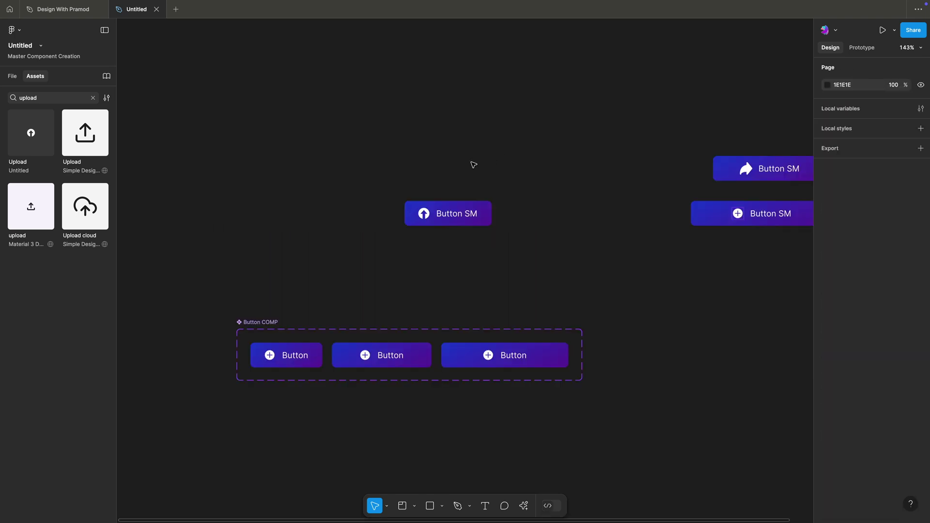
Try turning off Show Text on the small button instance with the Upload icon and turn it back on
click(454, 201)
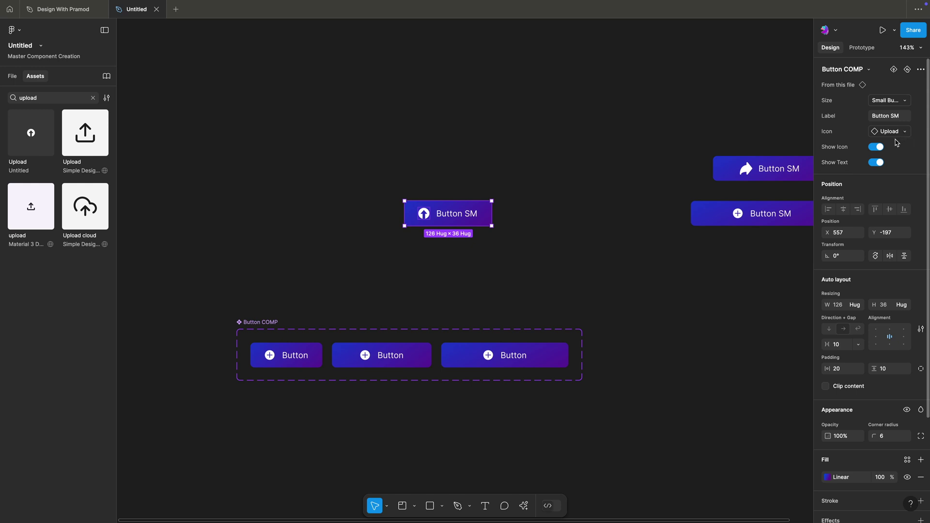
click(876, 162)
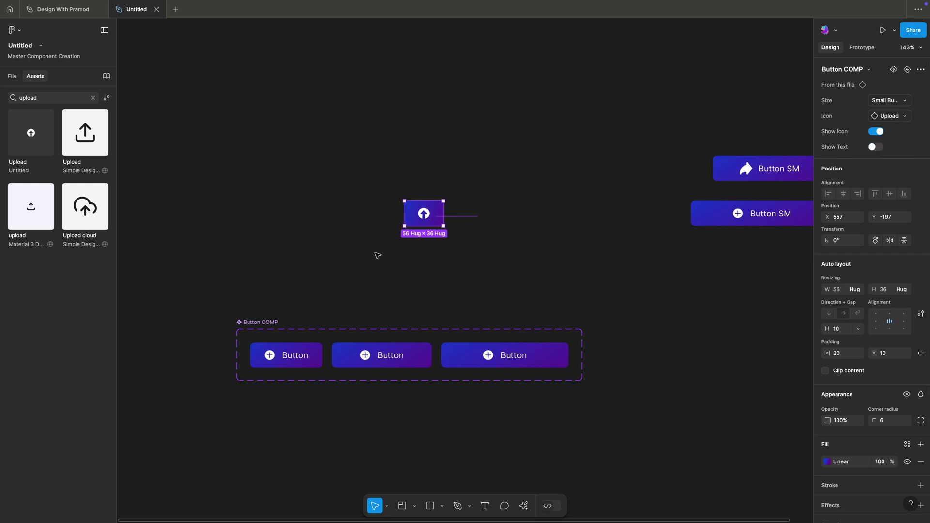
click(875, 147)
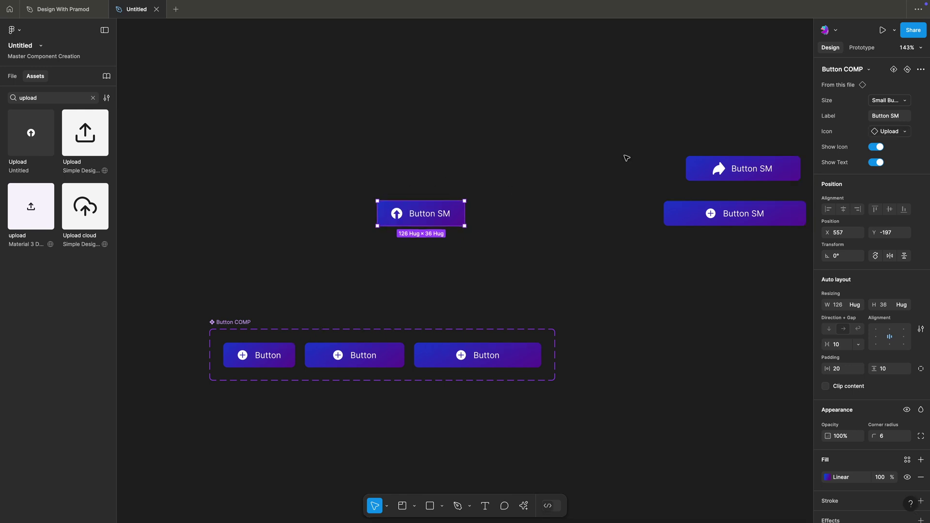
click(627, 158)
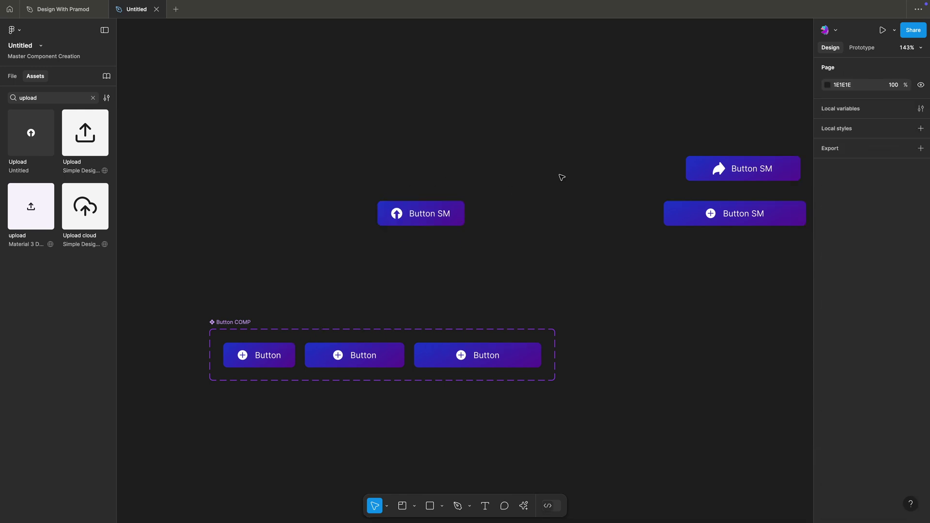
Switch the button instance with the Upload icon to the medium size and set its label to "Button Small"
click(431, 210)
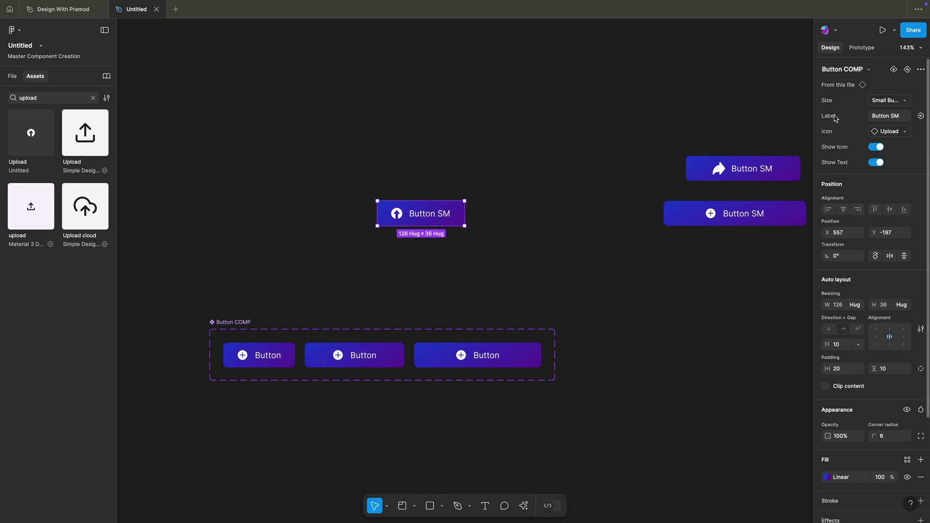
click(905, 101)
click(884, 111)
key(ctrl+z)
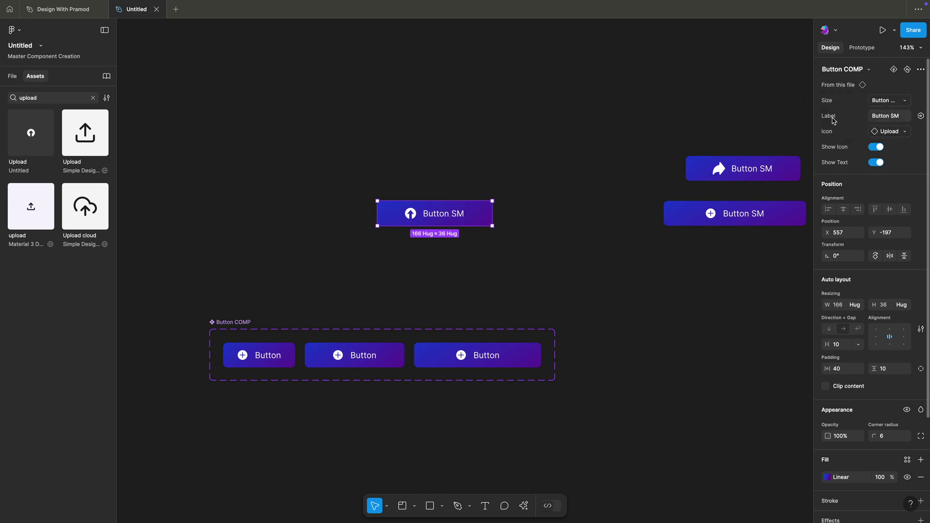
click(890, 120)
text(Button Small)
key(Return)
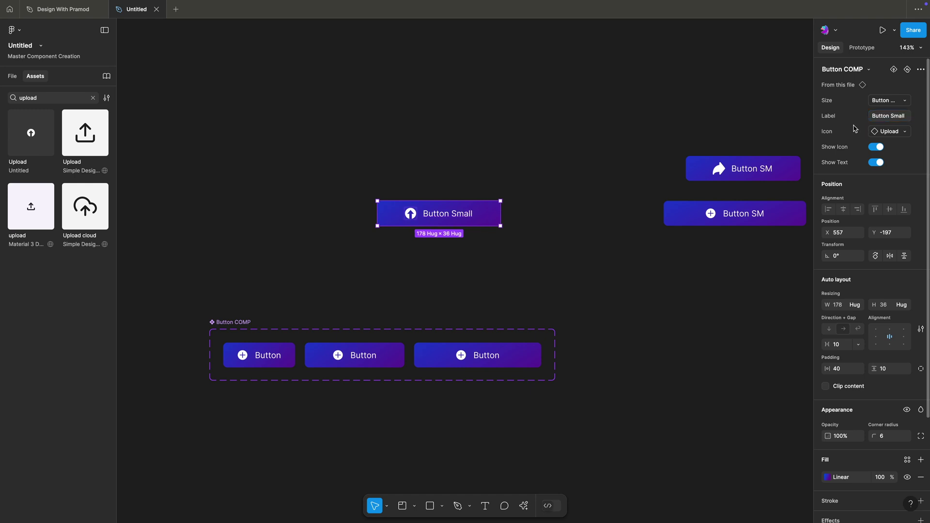
Try the Share icon on the Button Small instance and set its icon to Add
click(891, 133)
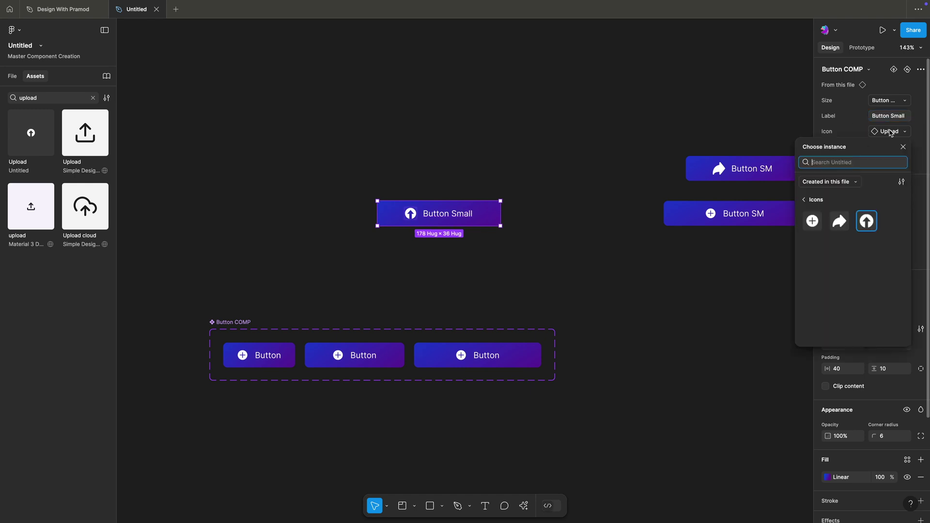
click(840, 222)
click(895, 133)
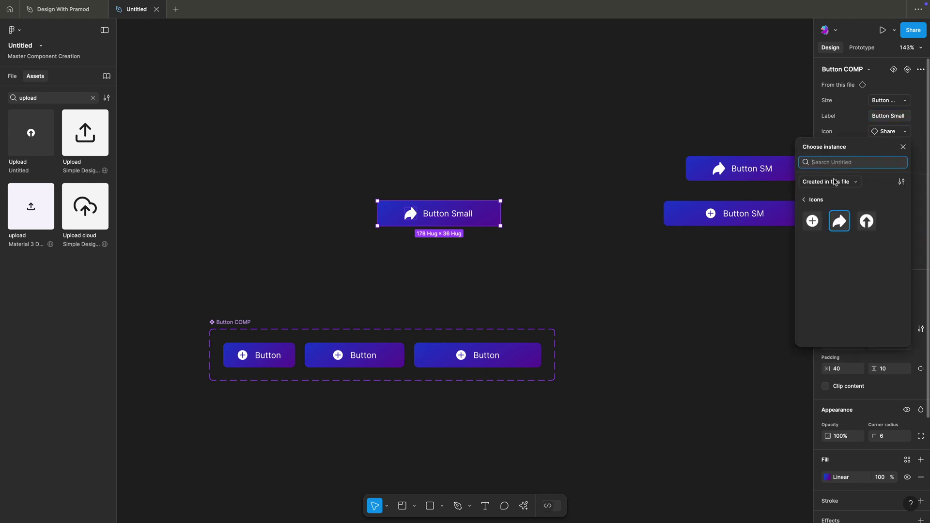
click(812, 221)
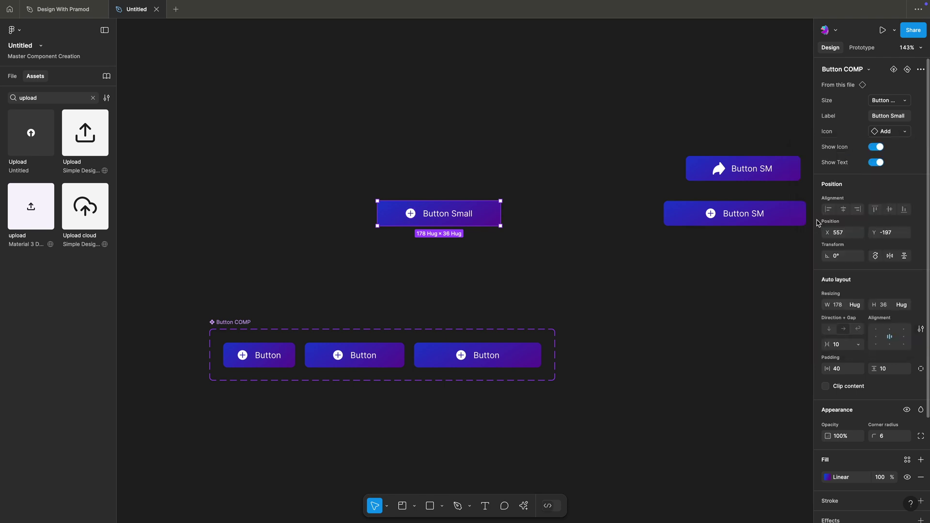
Test the Show Icon and Show Text properties on the Button Small instance by turning each off and back on
click(876, 147)
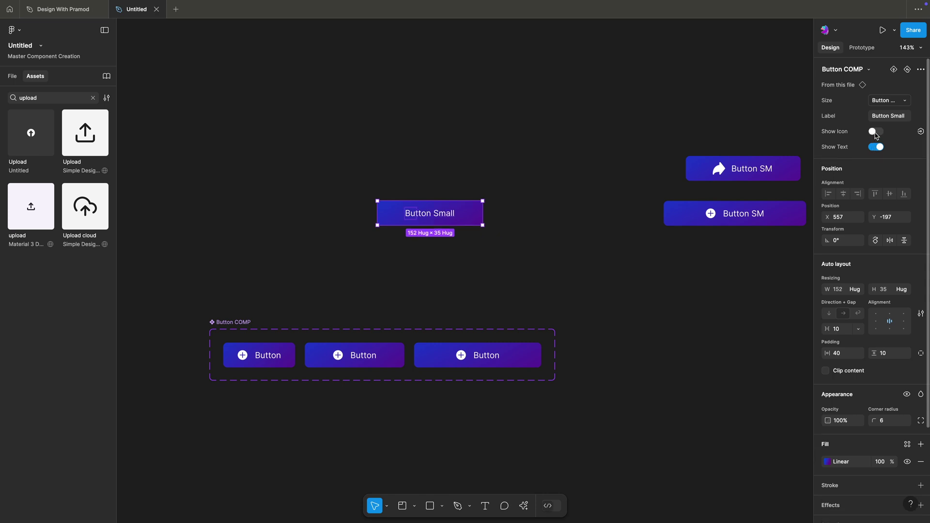
click(876, 133)
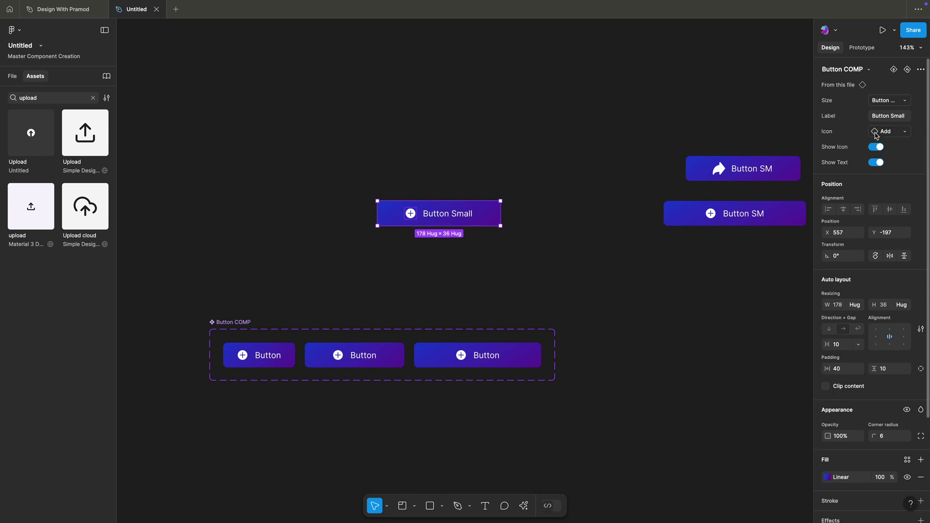
click(876, 163)
click(876, 147)
click(874, 163)
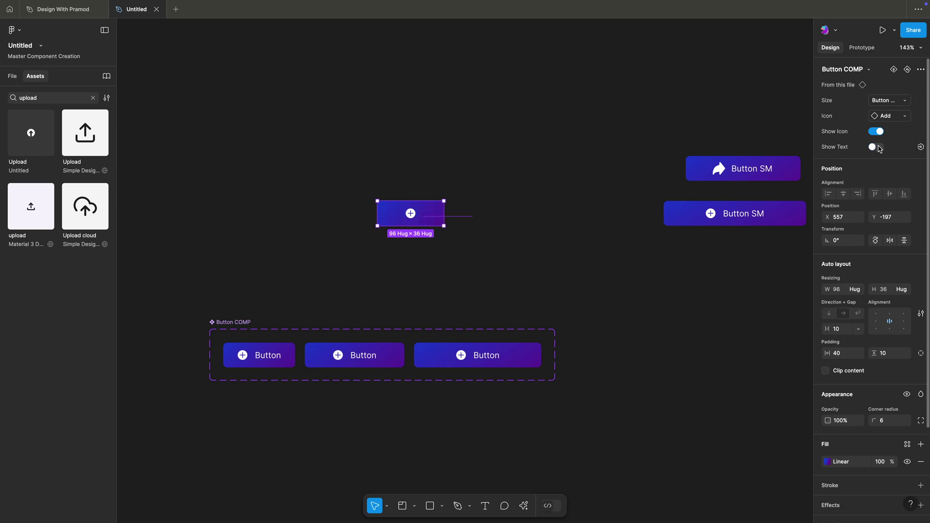
click(878, 148)
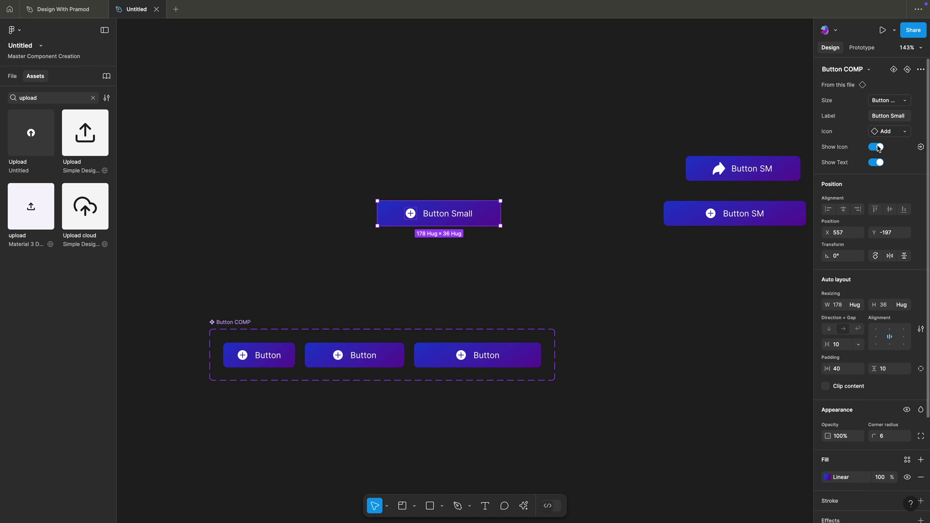
click(876, 147)
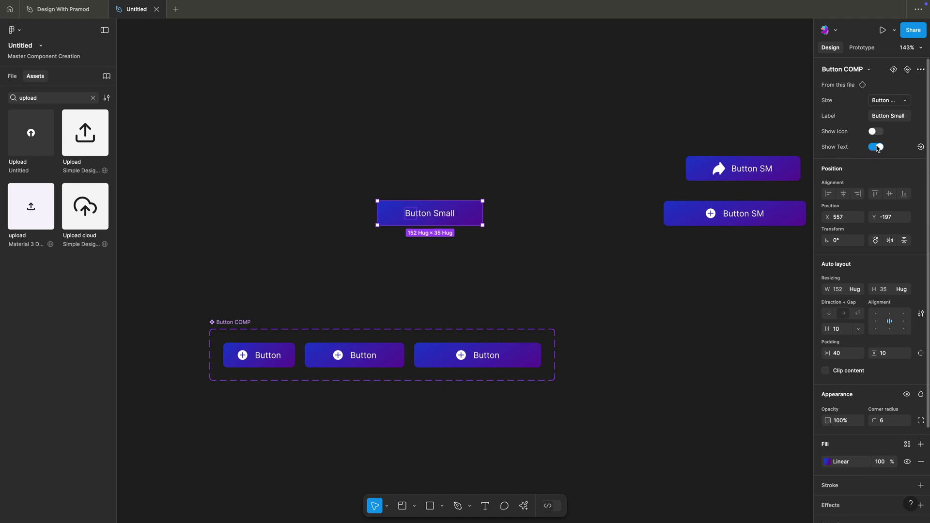
click(876, 131)
click(502, 163)
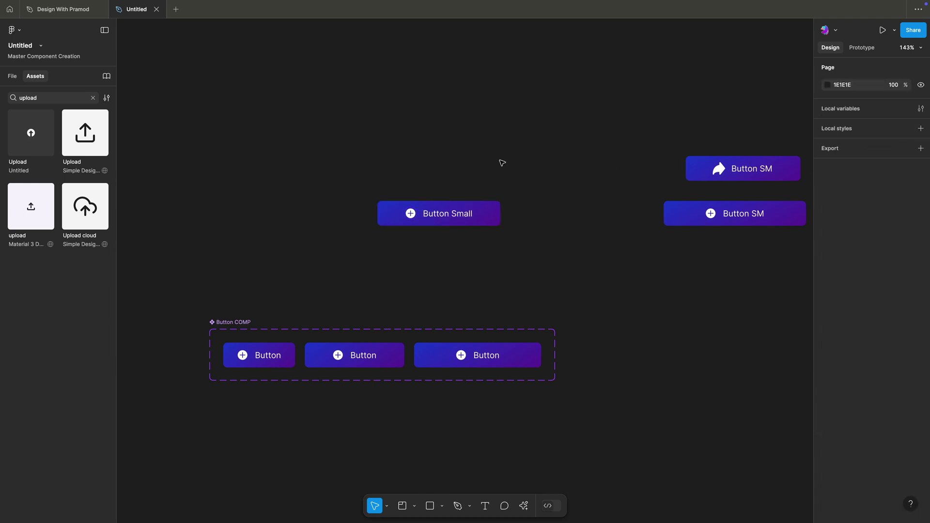